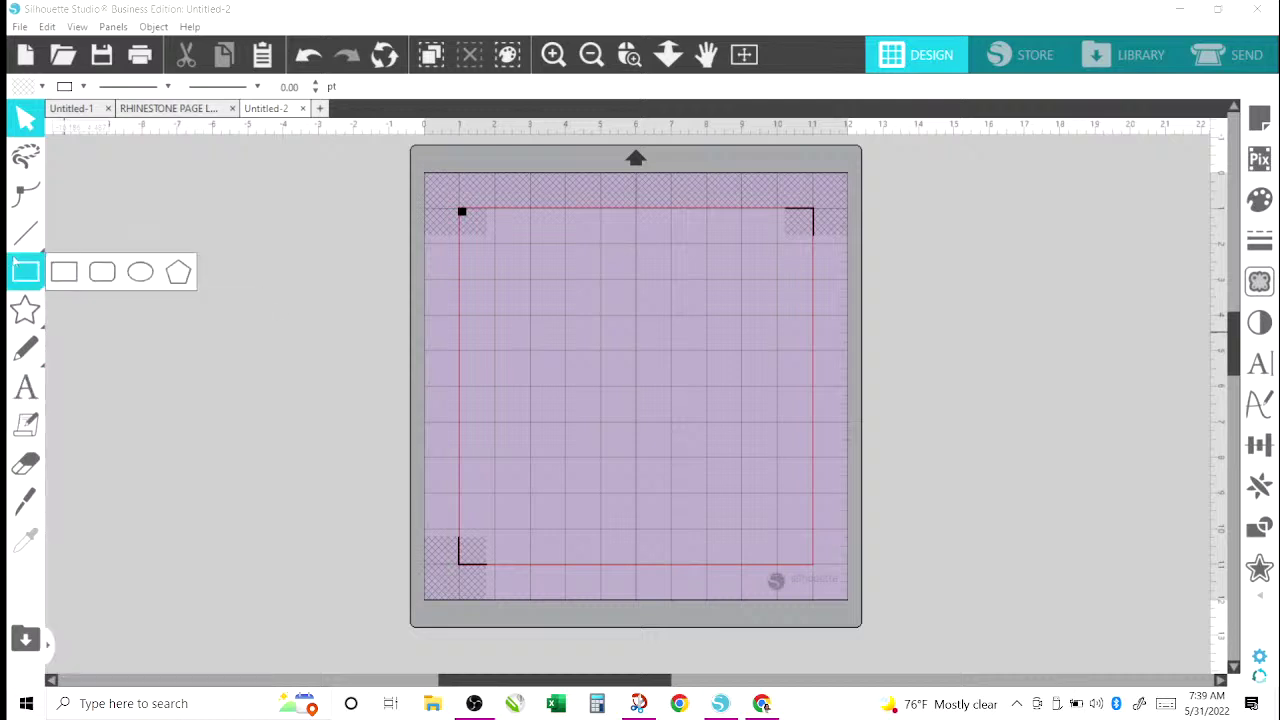
# Draw a rectangle about 11.5 by 11.4 in over the cutting mat and fill it with dark purple.
pyautogui.click(15, 263)
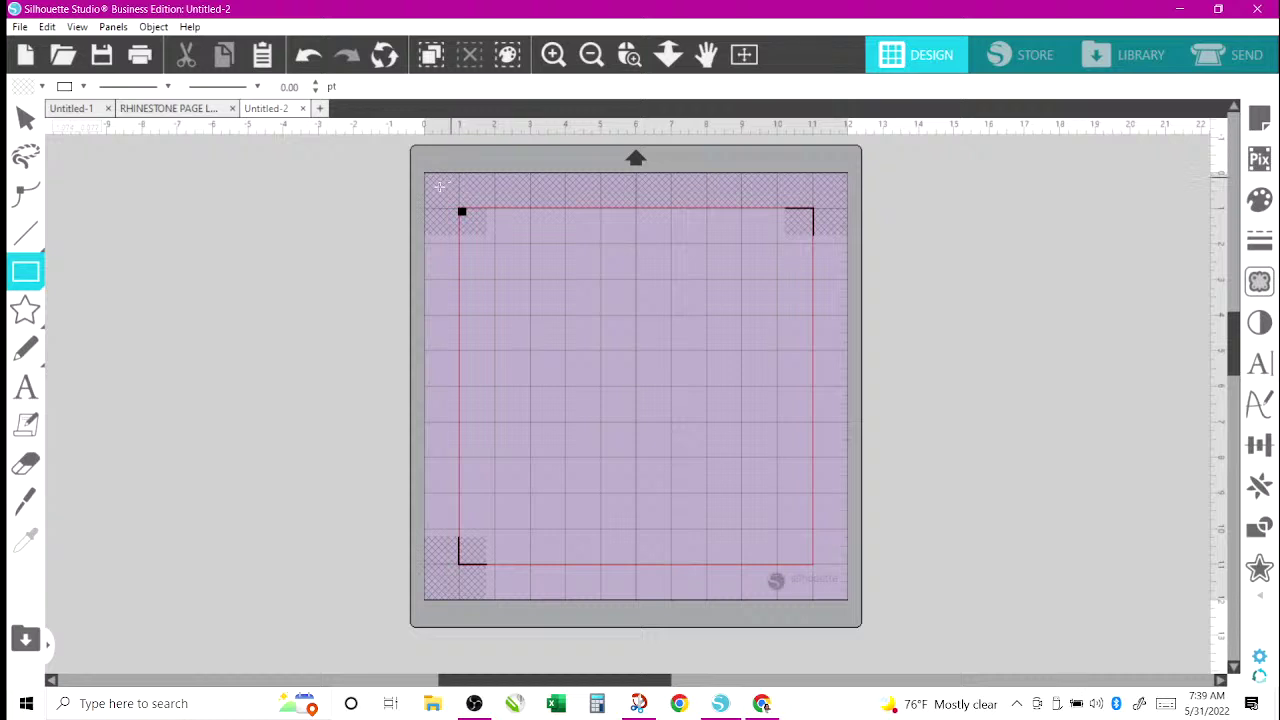
pyautogui.moveTo(428, 185); pyautogui.dragTo(843, 598)
pyautogui.click(25, 118)
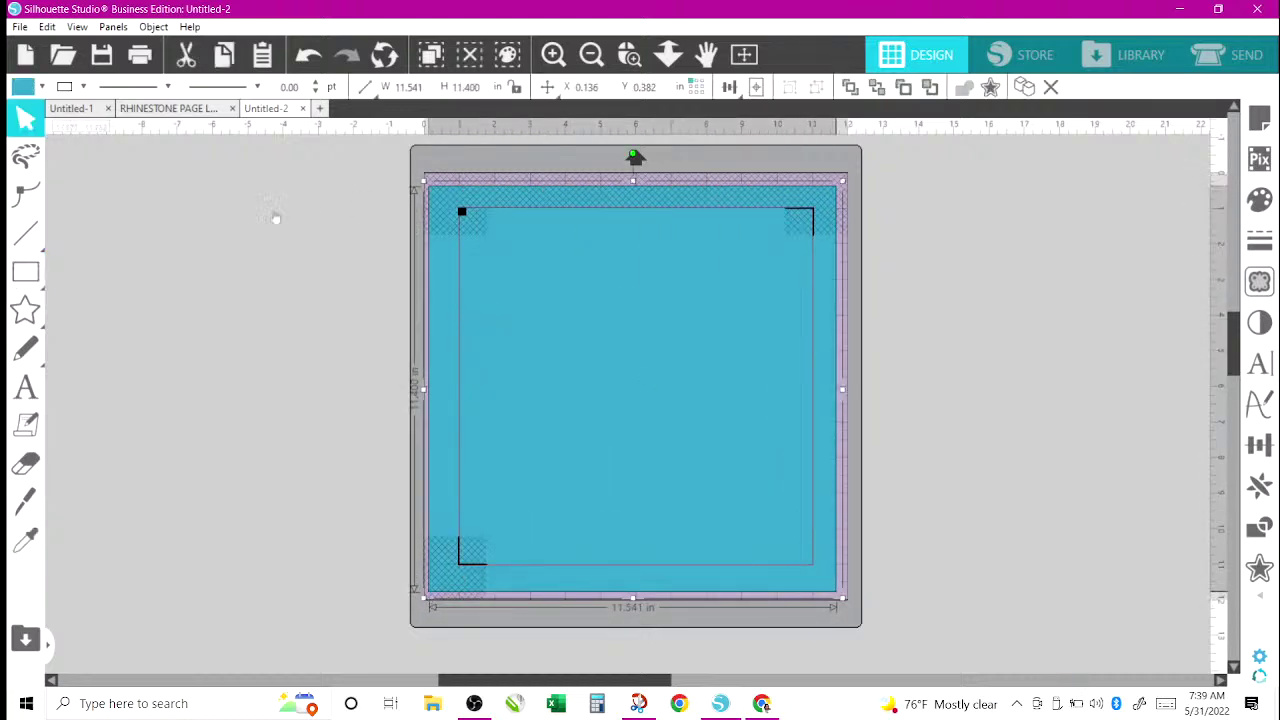
pyautogui.click(41, 87)
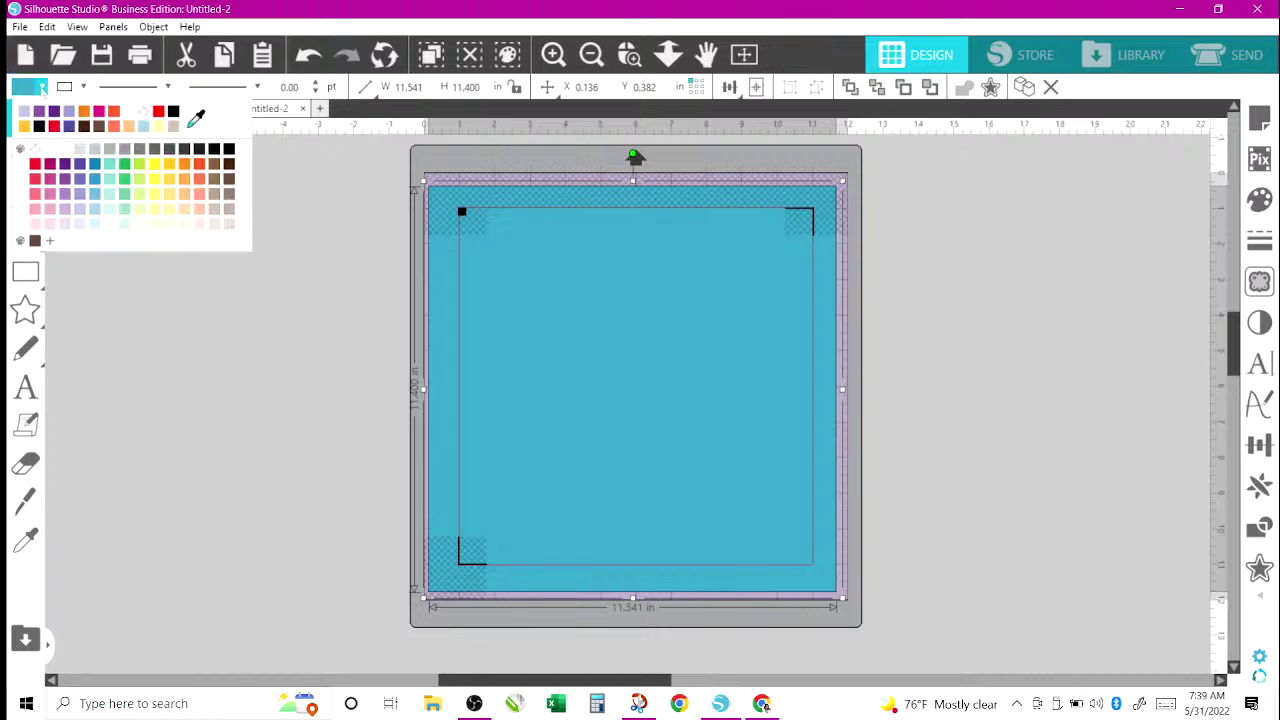
pyautogui.click(54, 111)
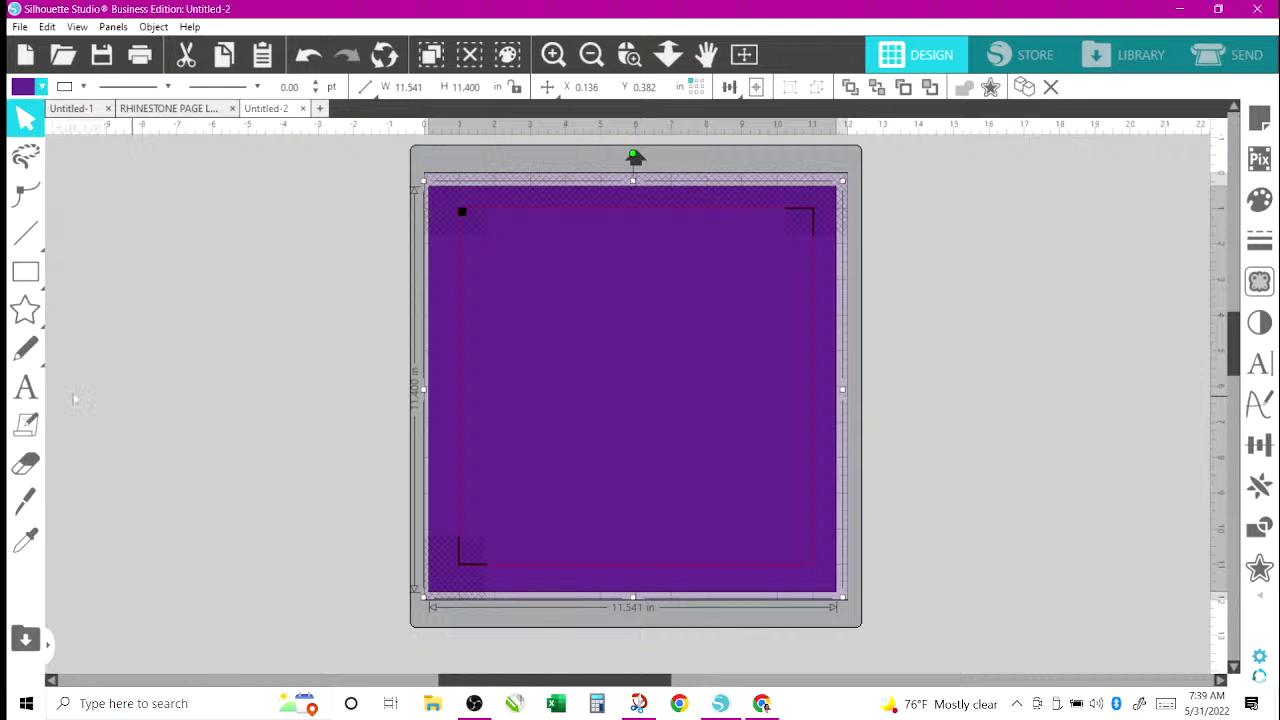
# Add the text BOSS beside the mat and enlarge it to about 8.5 in wide.
pyautogui.click(18, 388)
pyautogui.click(274, 323)
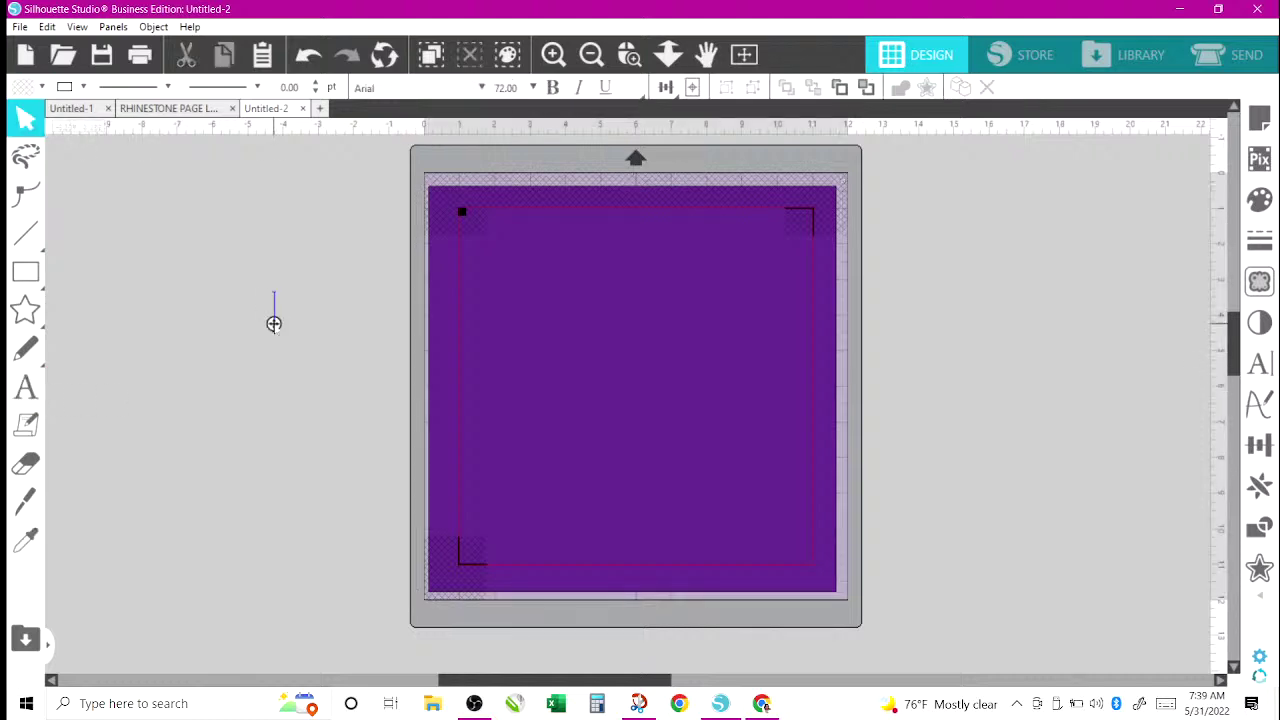
pyautogui.write('BOSS')
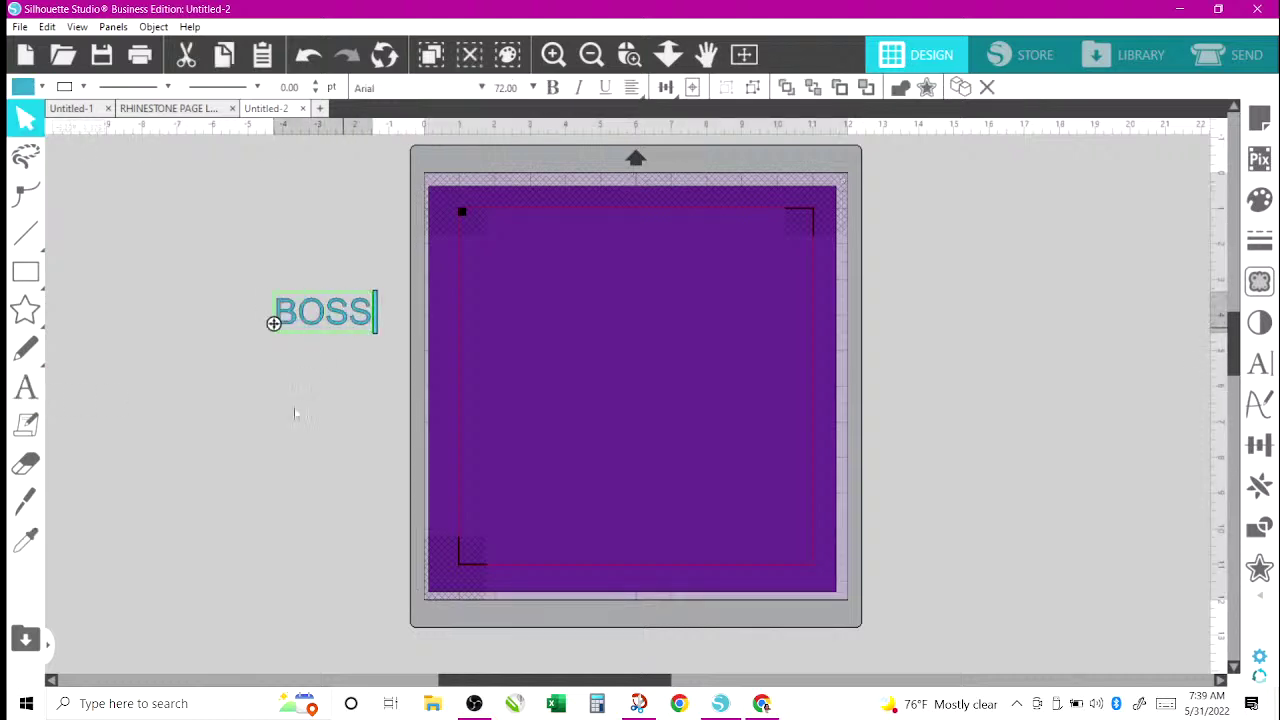
pyautogui.click(296, 405)
pyautogui.click(310, 320)
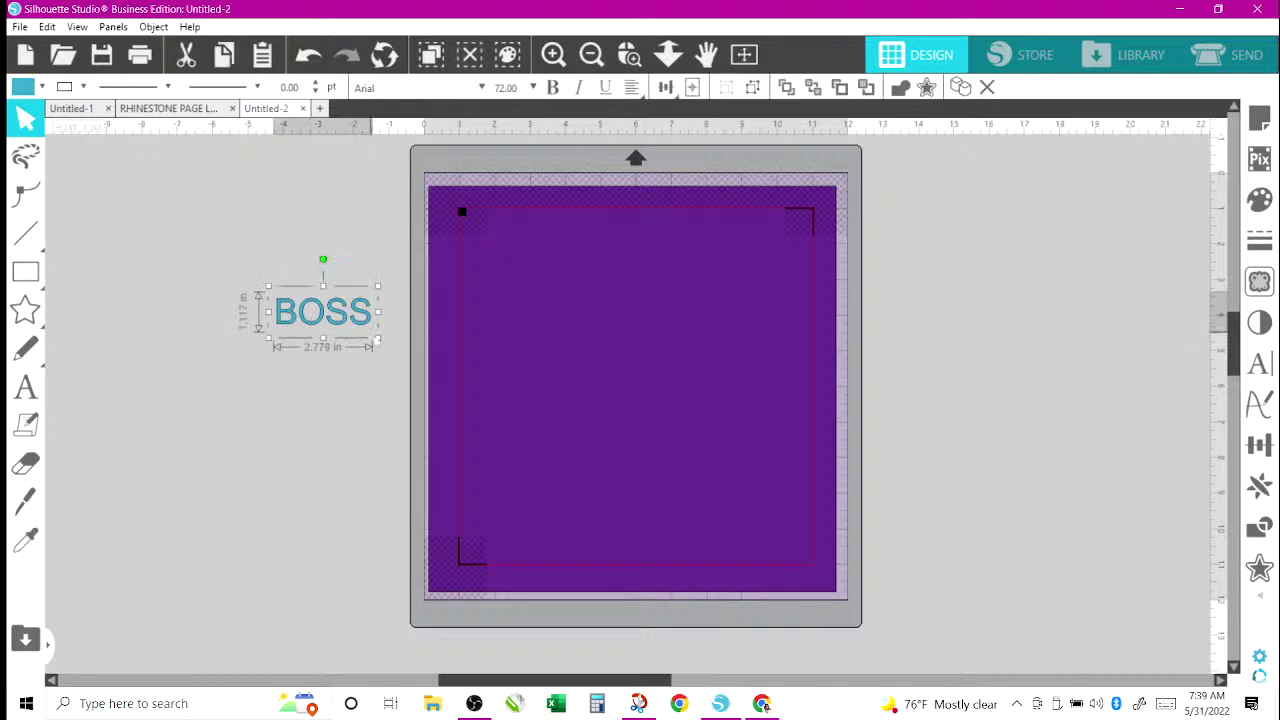
pyautogui.moveTo(378, 343); pyautogui.dragTo(554, 506)
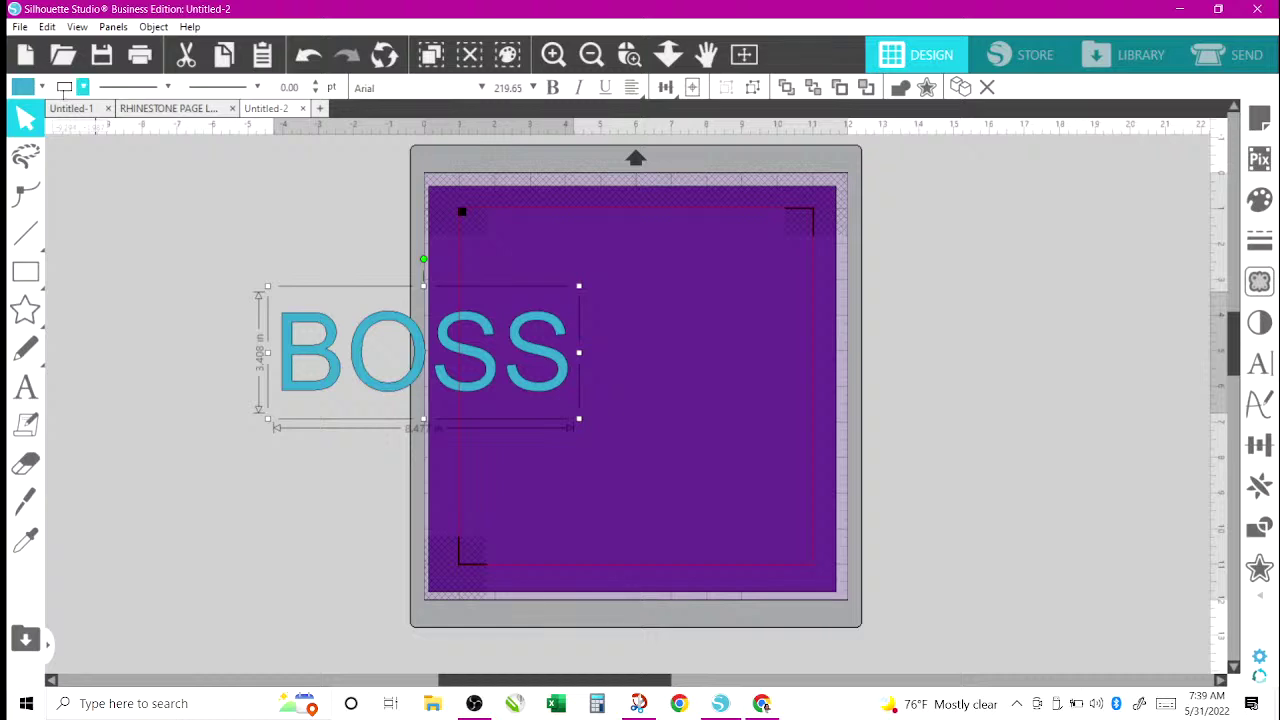
# Fill the BOSS text with light lavender and set its font to Academic M54.
pyautogui.click(30, 87)
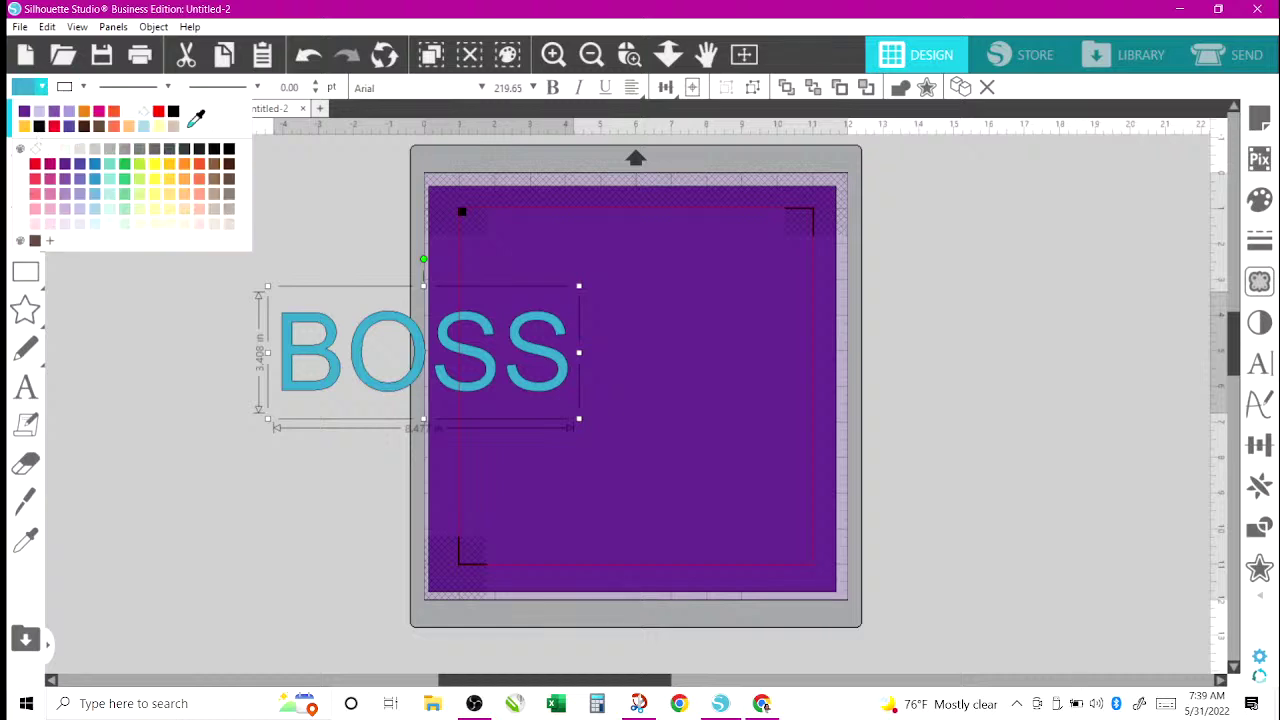
pyautogui.click(39, 112)
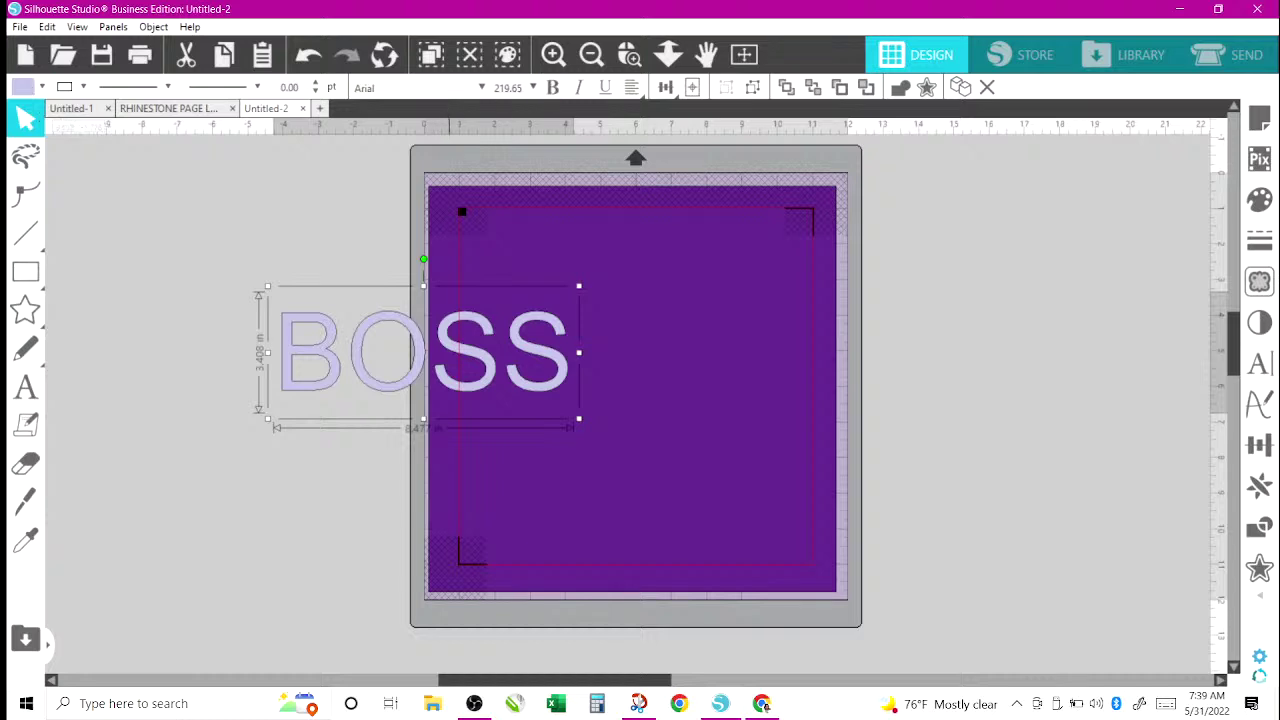
pyautogui.click(481, 87)
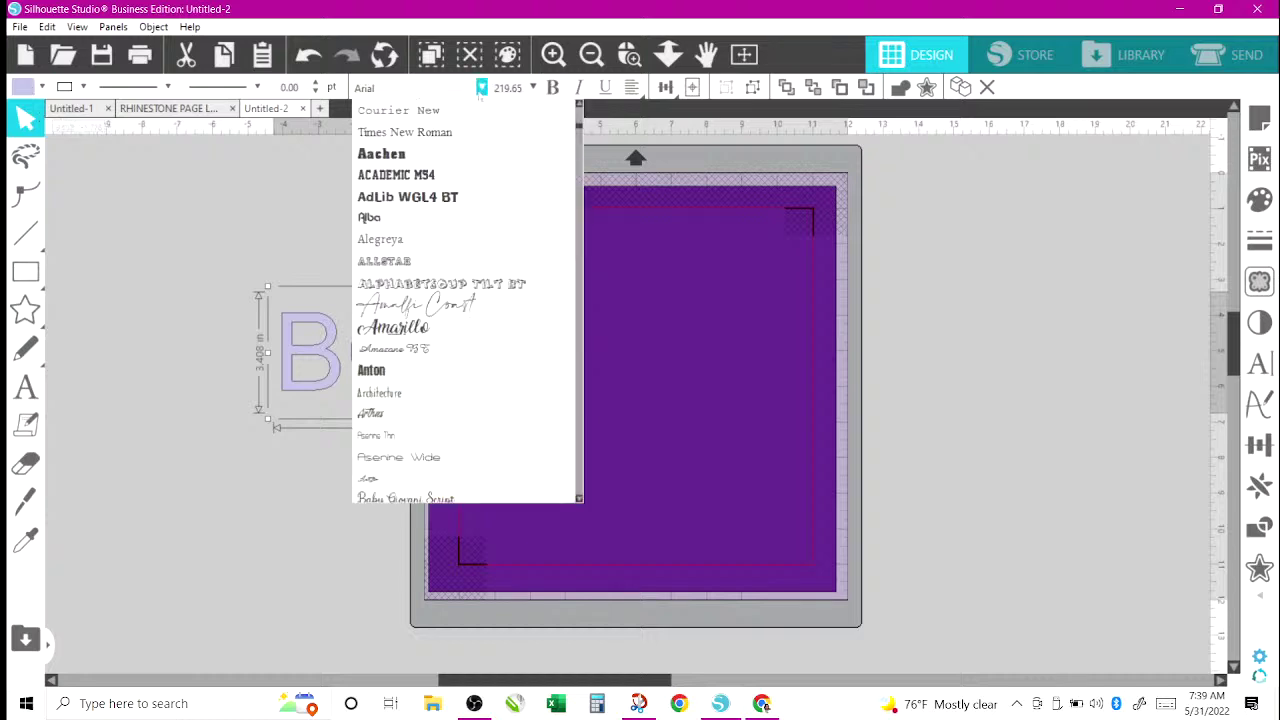
pyautogui.click(396, 177)
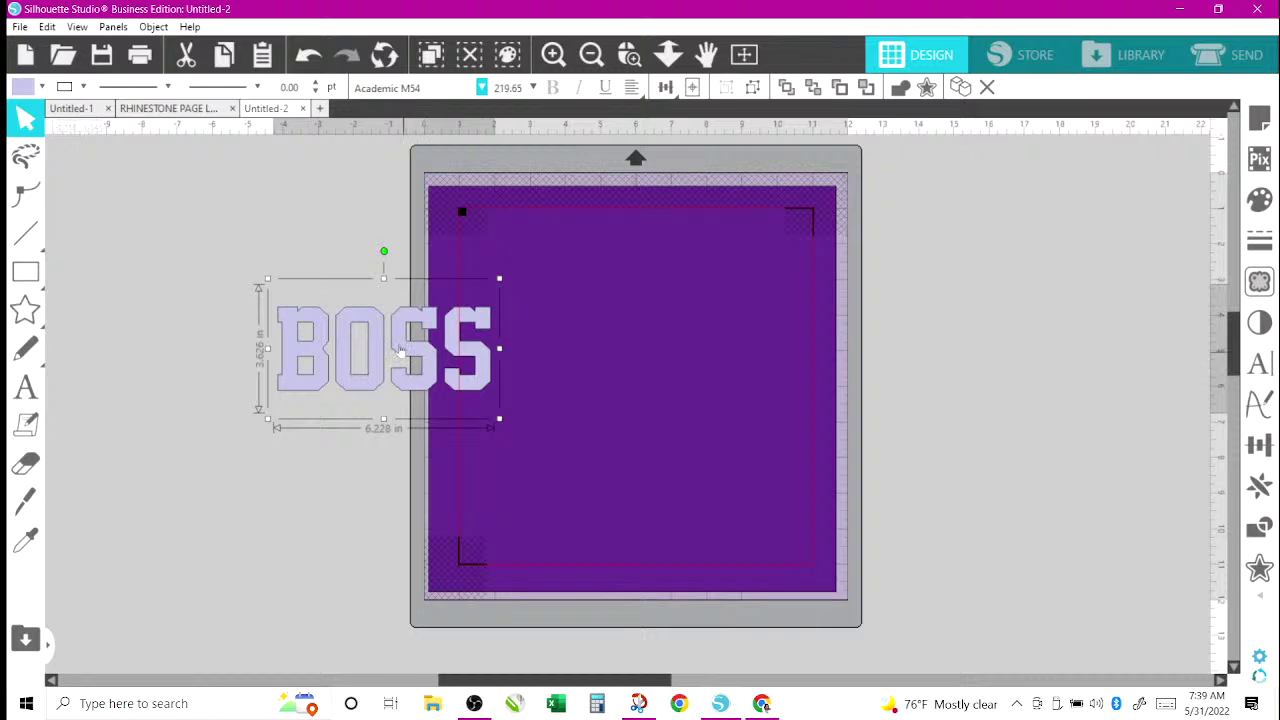
# Move the BOSS text onto the upper part of the purple rectangle and enlarge it to about 7.8 in wide.
pyautogui.moveTo(398, 350); pyautogui.dragTo(643, 298)
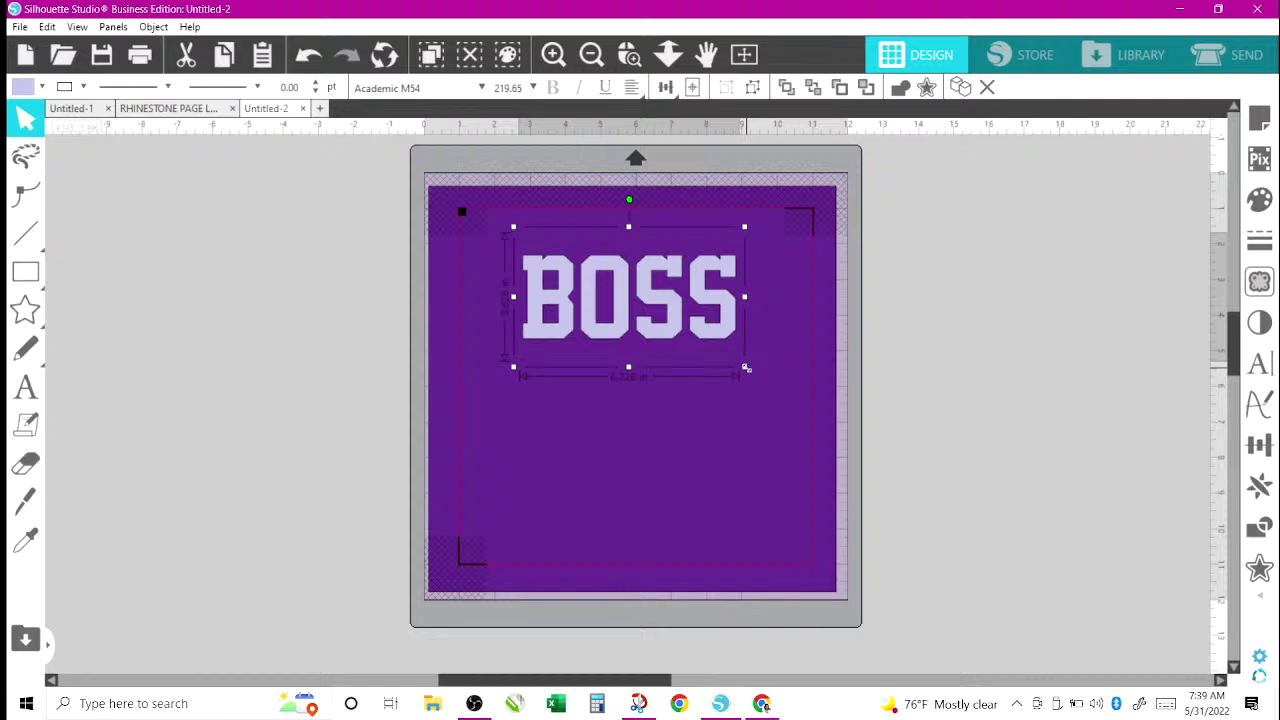
pyautogui.moveTo(745, 368); pyautogui.dragTo(791, 420)
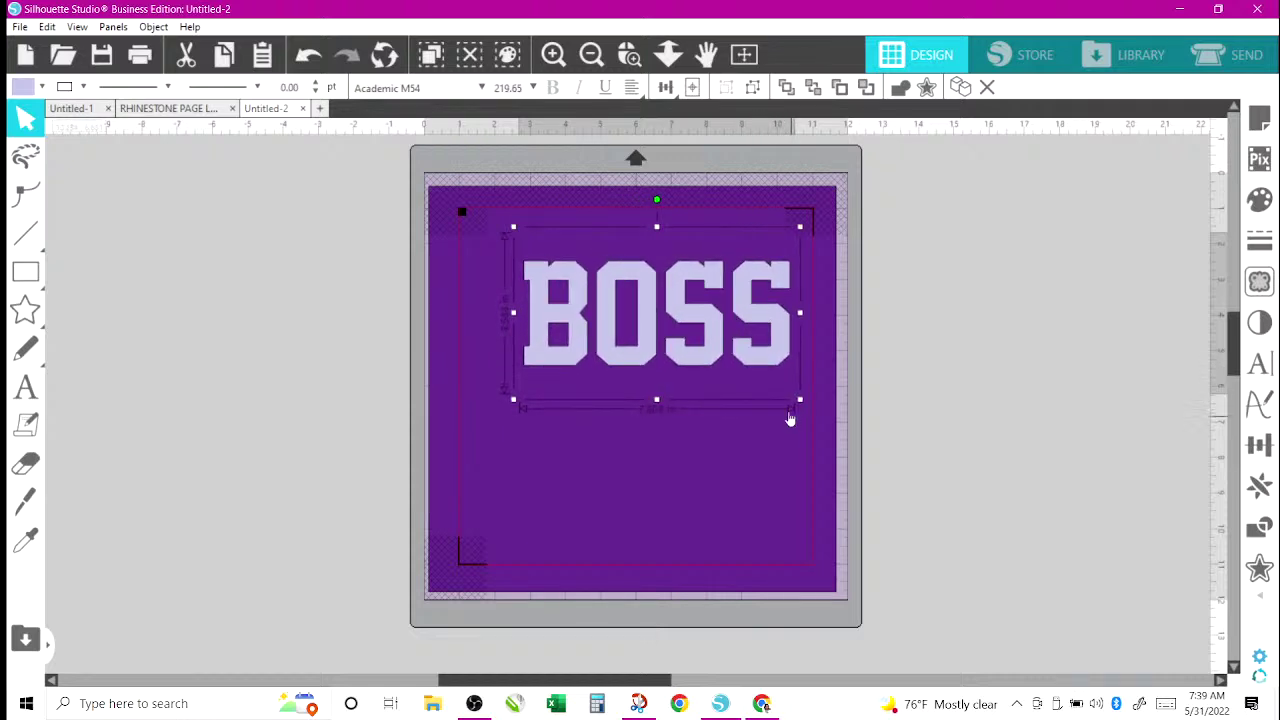
pyautogui.click(551, 491)
pyautogui.moveTo(556, 355); pyautogui.dragTo(451, 356)
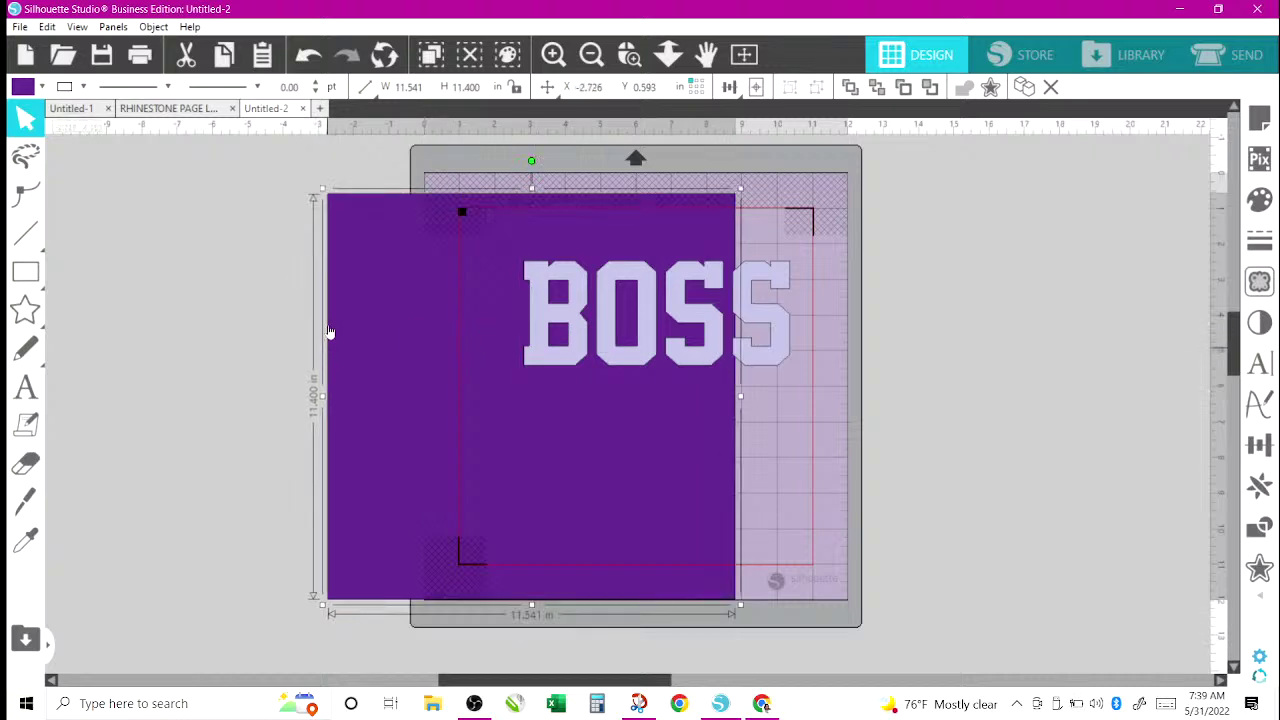
pyautogui.click(307, 57)
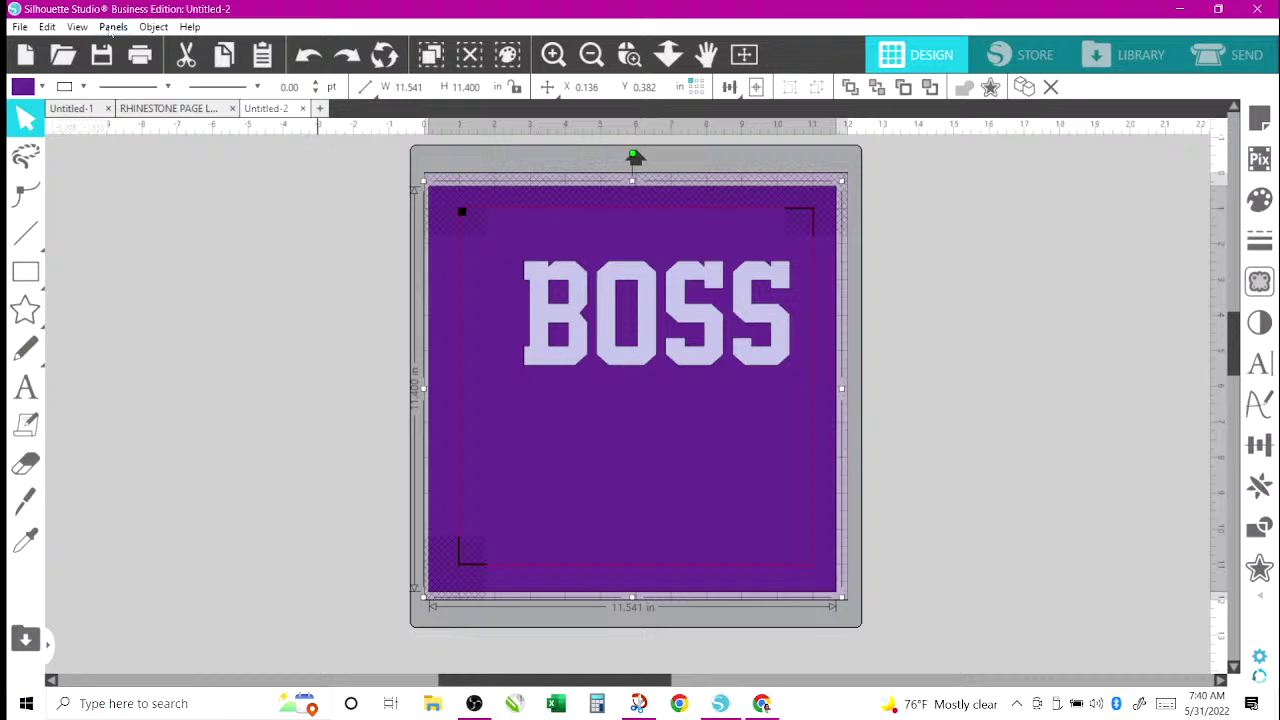
# Display the document's layers and shift the BOSS text slightly left on the purple rectangle.
pyautogui.click(112, 27)
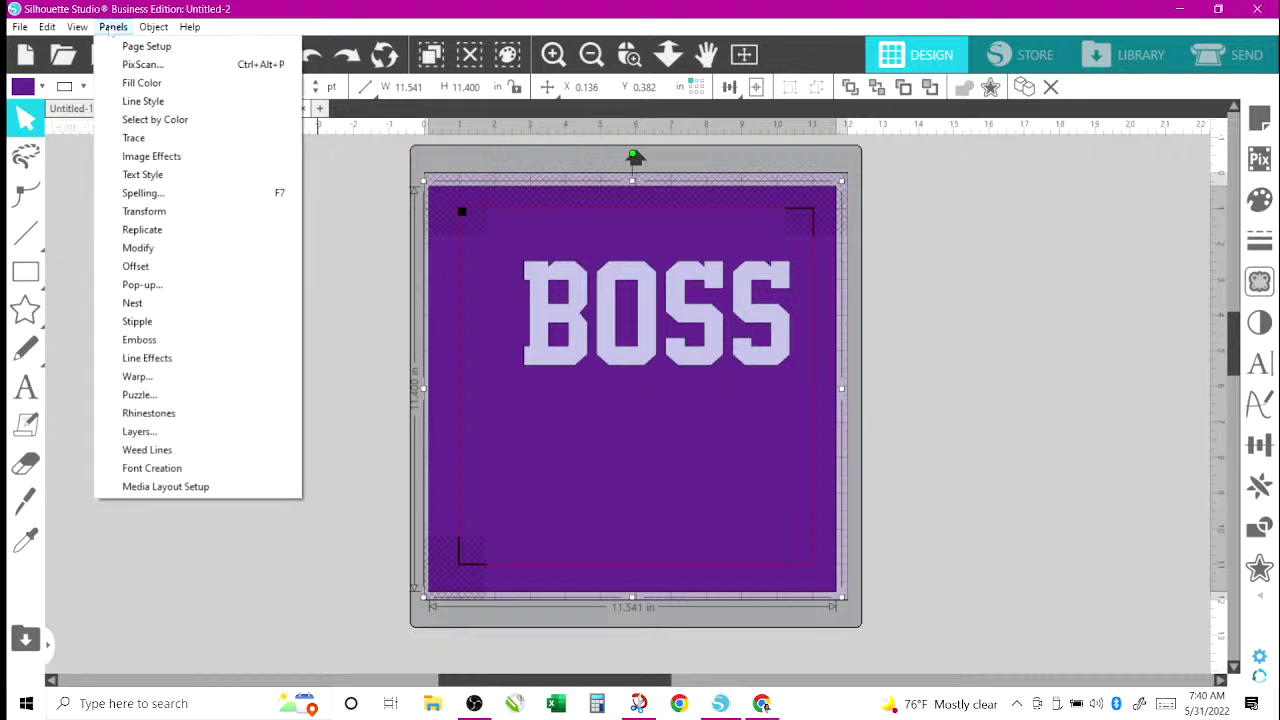
pyautogui.click(136, 432)
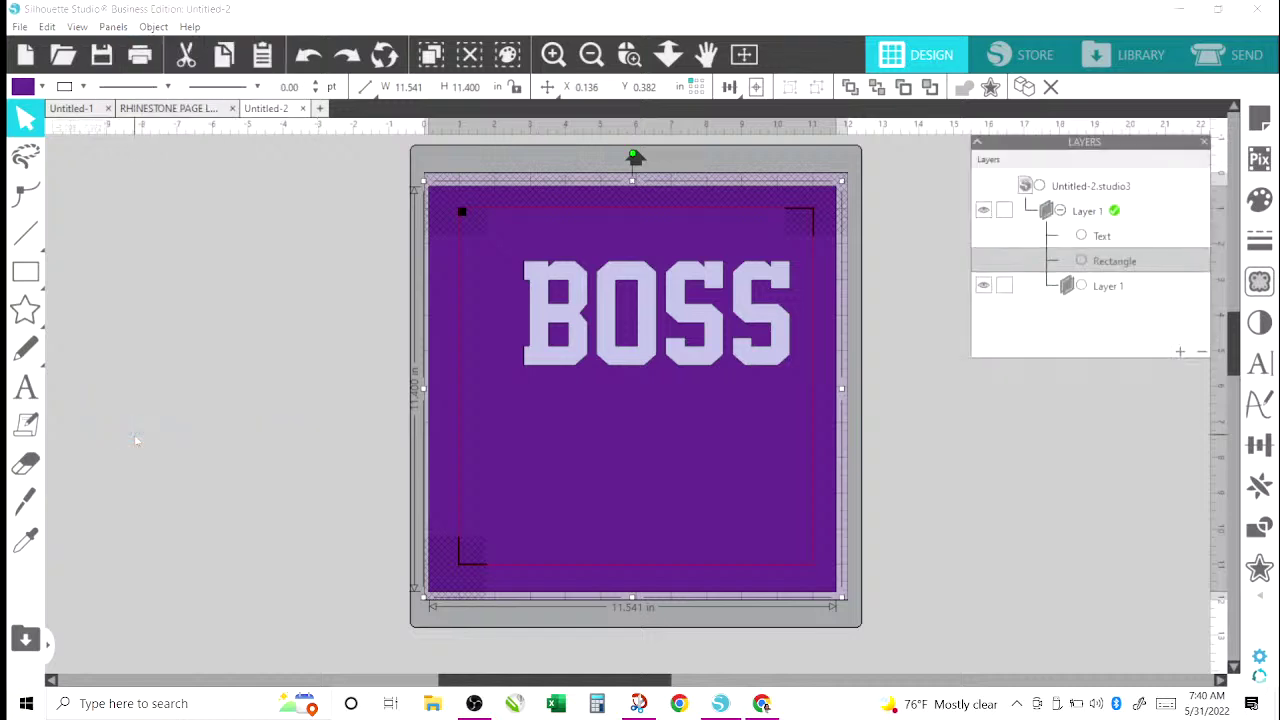
pyautogui.click(541, 315)
pyautogui.moveTo(541, 315); pyautogui.dragTo(508, 322)
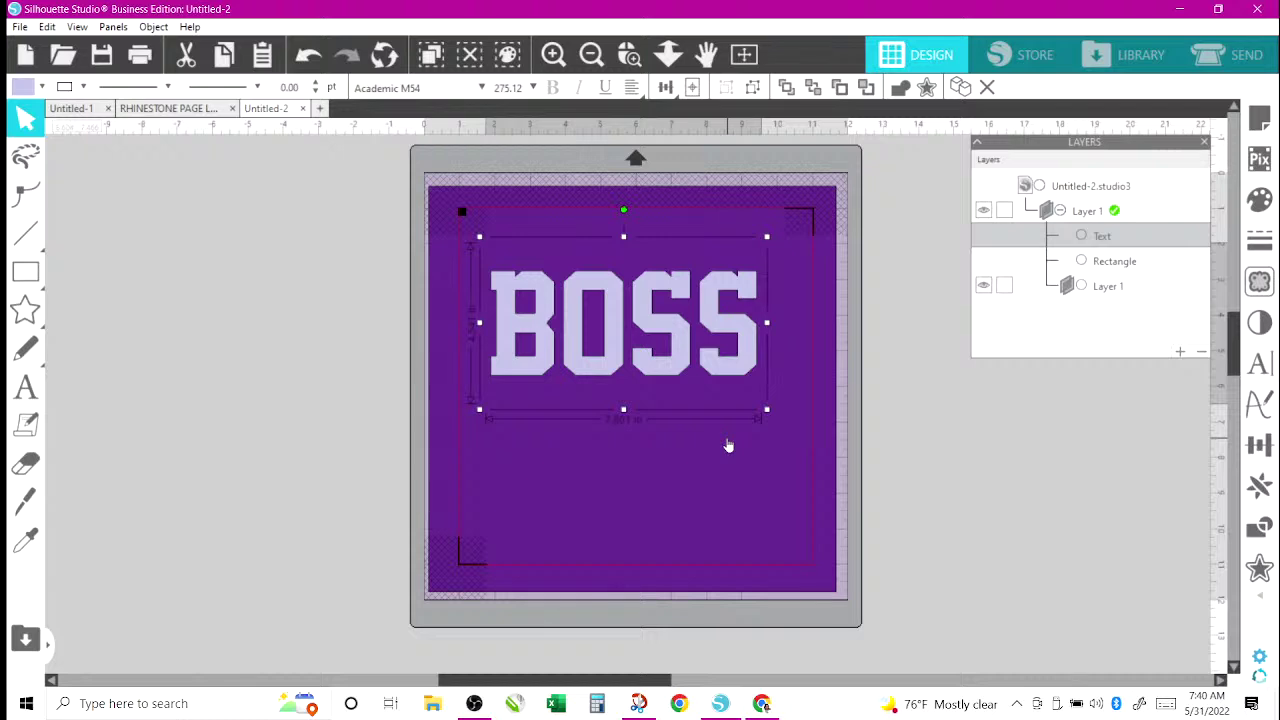
# Hide and reshow the nested layer and the main Layer 1 to check what each one contains.
pyautogui.click(983, 287)
pyautogui.click(983, 286)
pyautogui.click(983, 211)
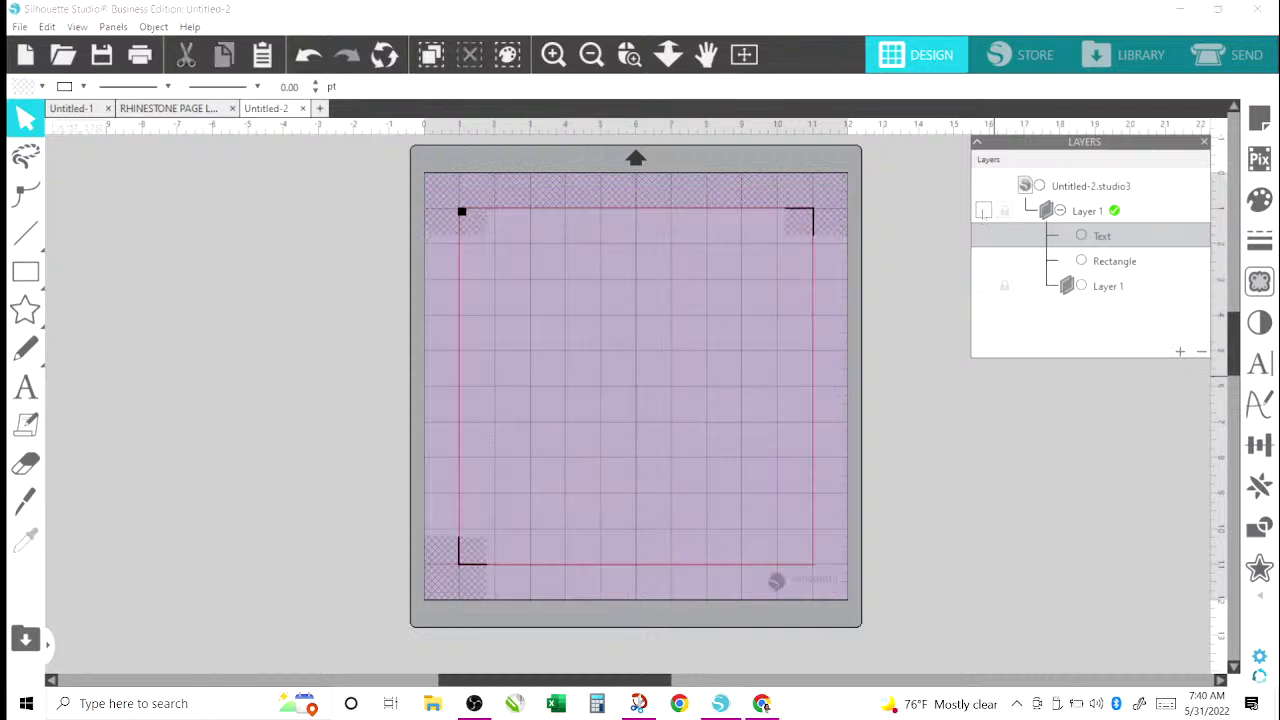
pyautogui.click(983, 211)
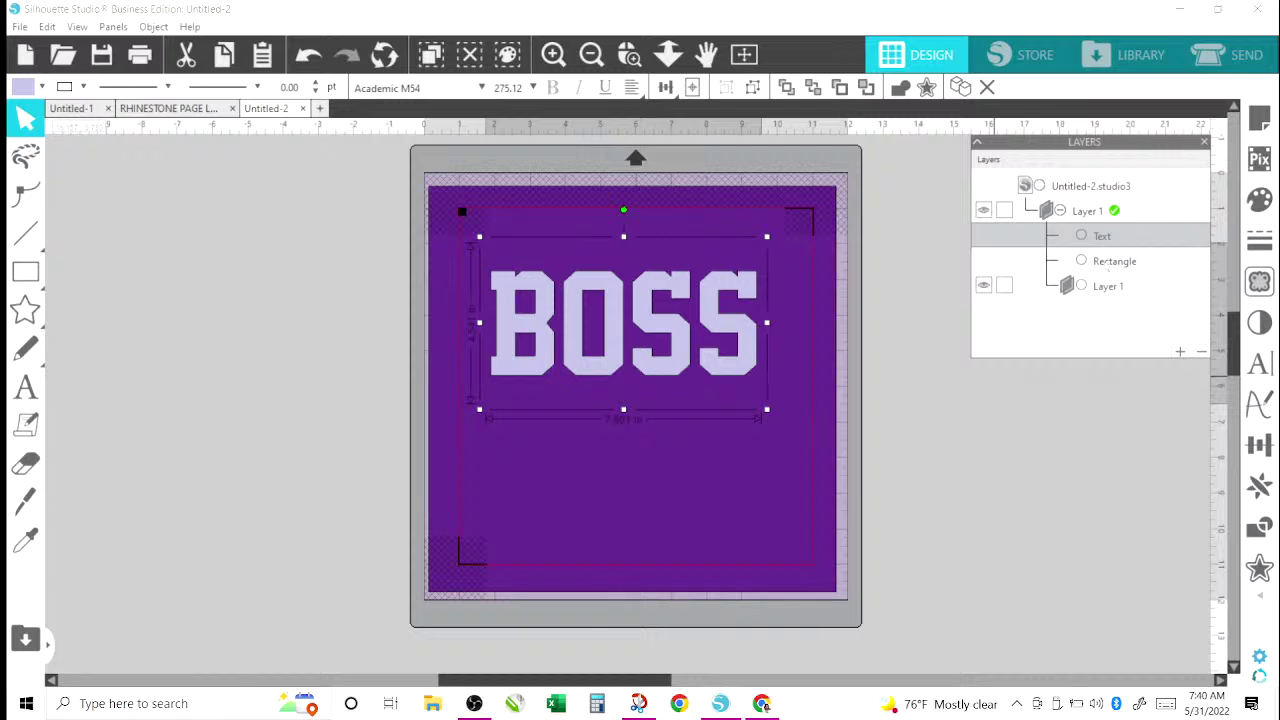
# Move the Rectangle object into the nested Layer 1 and check that layer by hiding and reshowing it.
pyautogui.click(1110, 262)
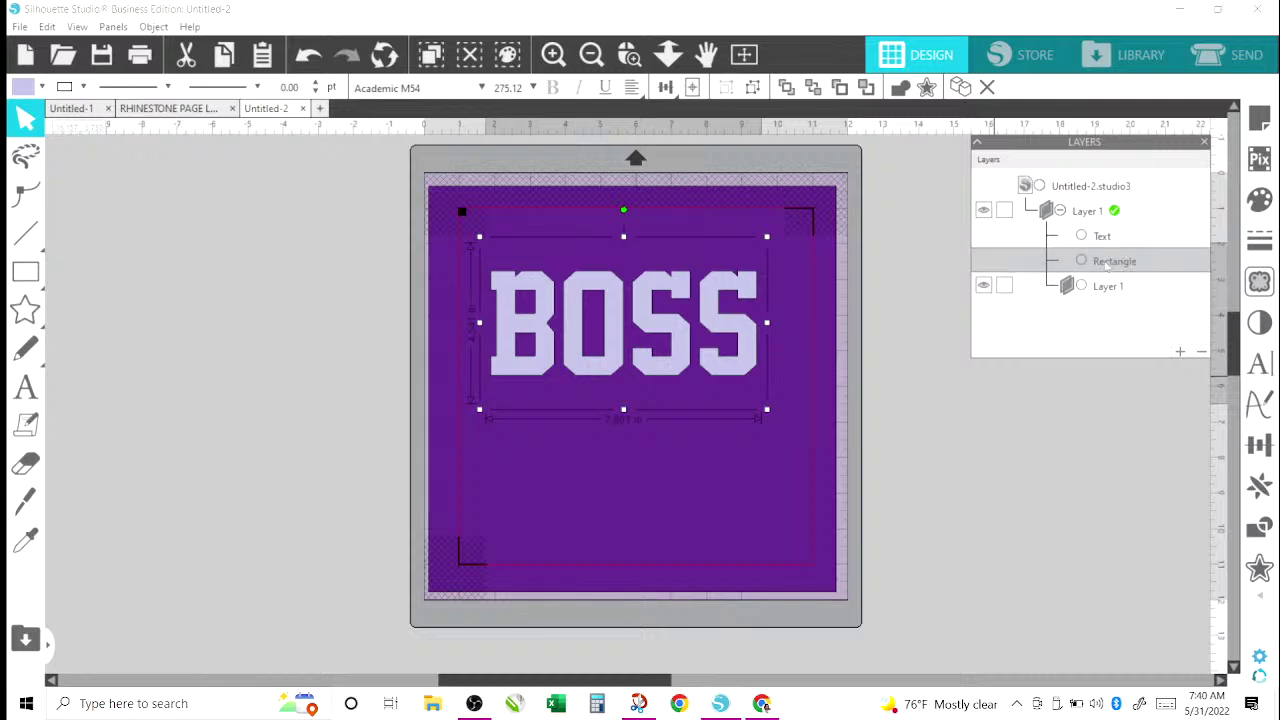
pyautogui.moveTo(1110, 262); pyautogui.dragTo(1106, 292)
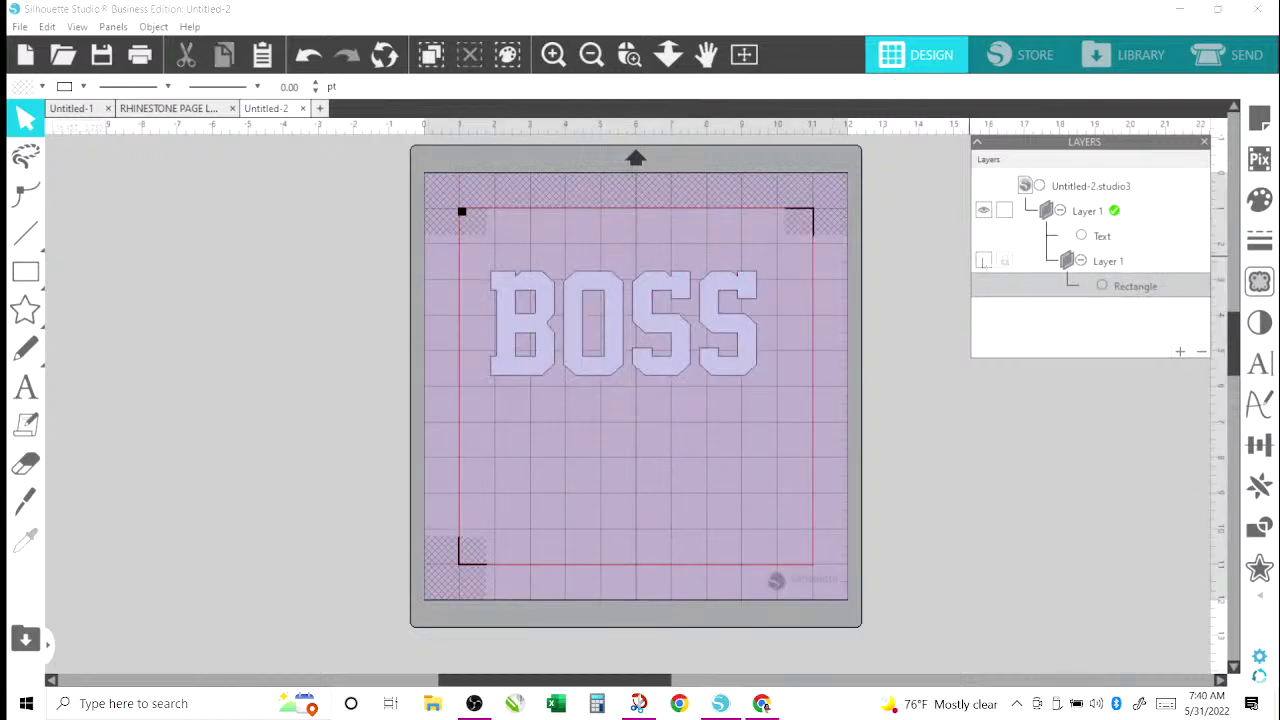
pyautogui.click(984, 260)
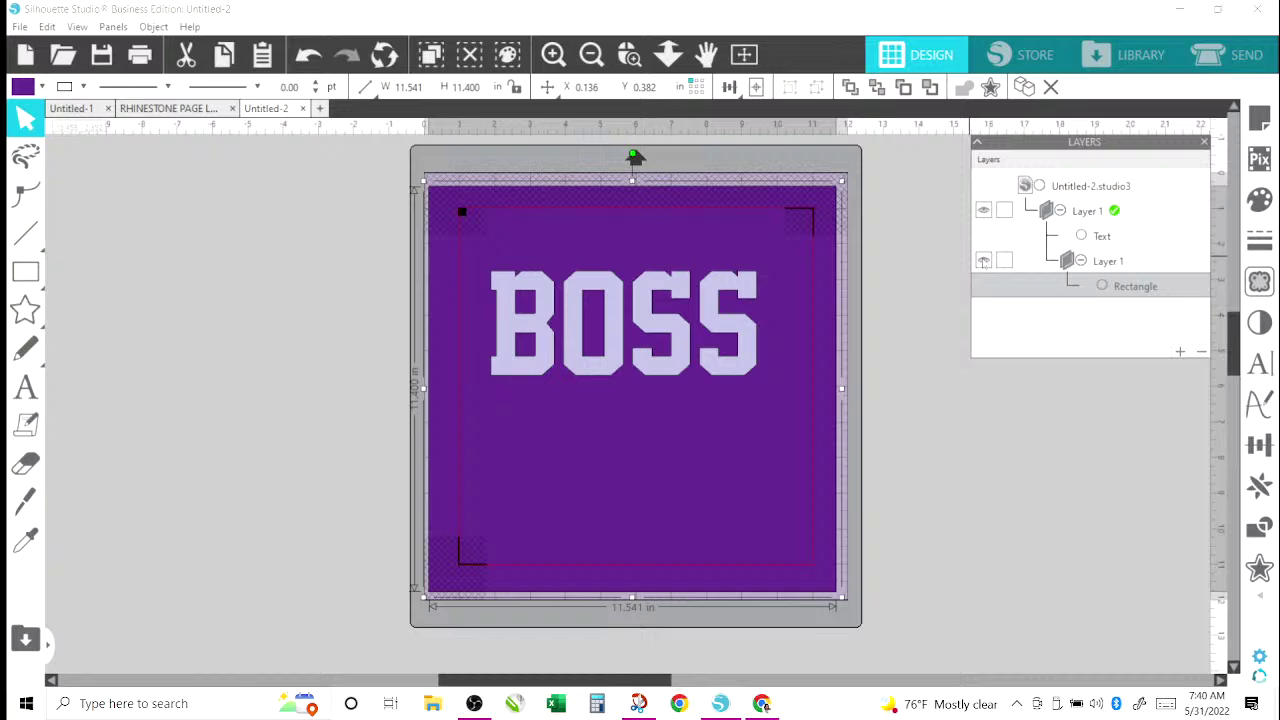
# Rename the Rectangle object in the nested layer as TSHIRTBACKGROUND.
pyautogui.rightClick(1130, 288)
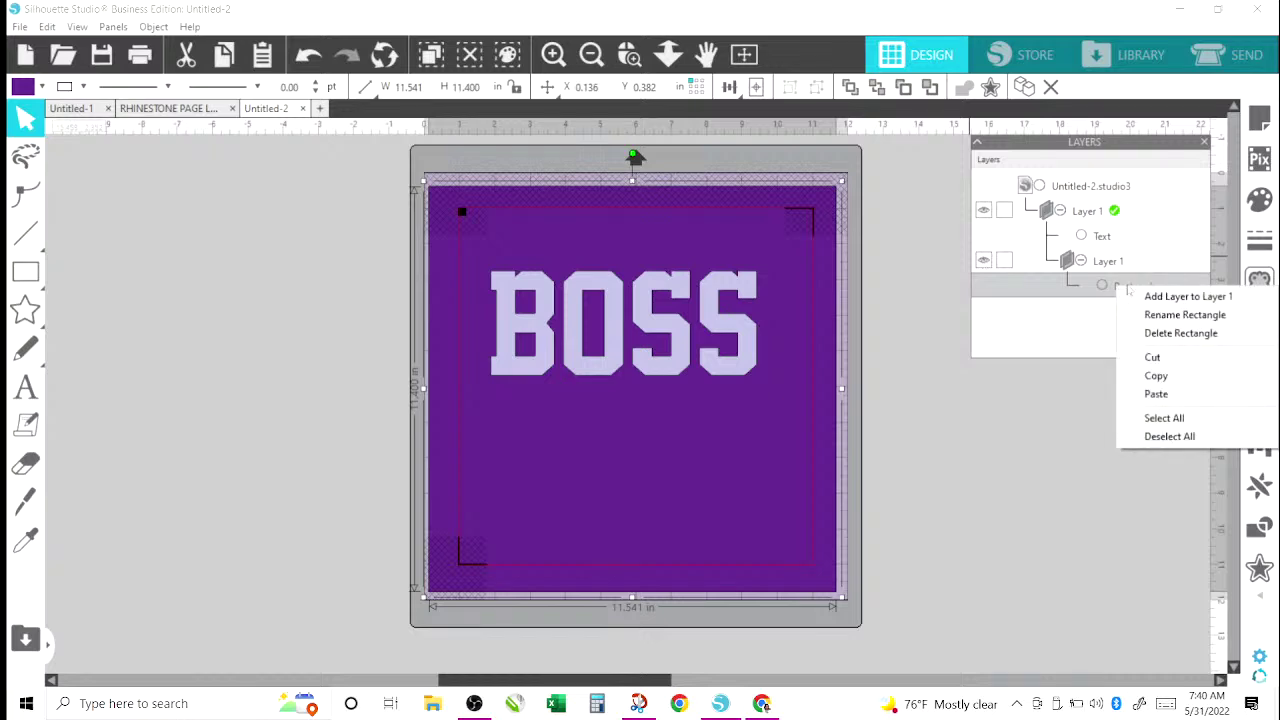
pyautogui.click(1152, 315)
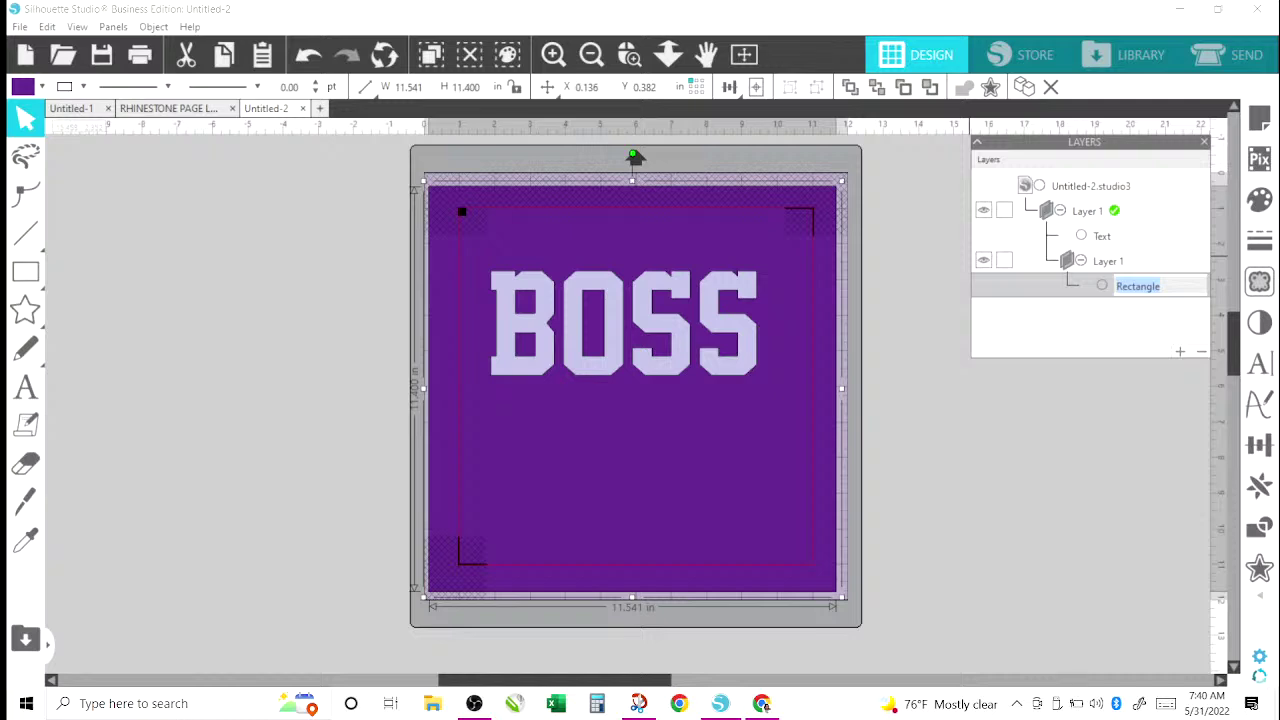
pyautogui.write('T')
pyautogui.write('SHIR')
pyautogui.write('TBACKGROUND')
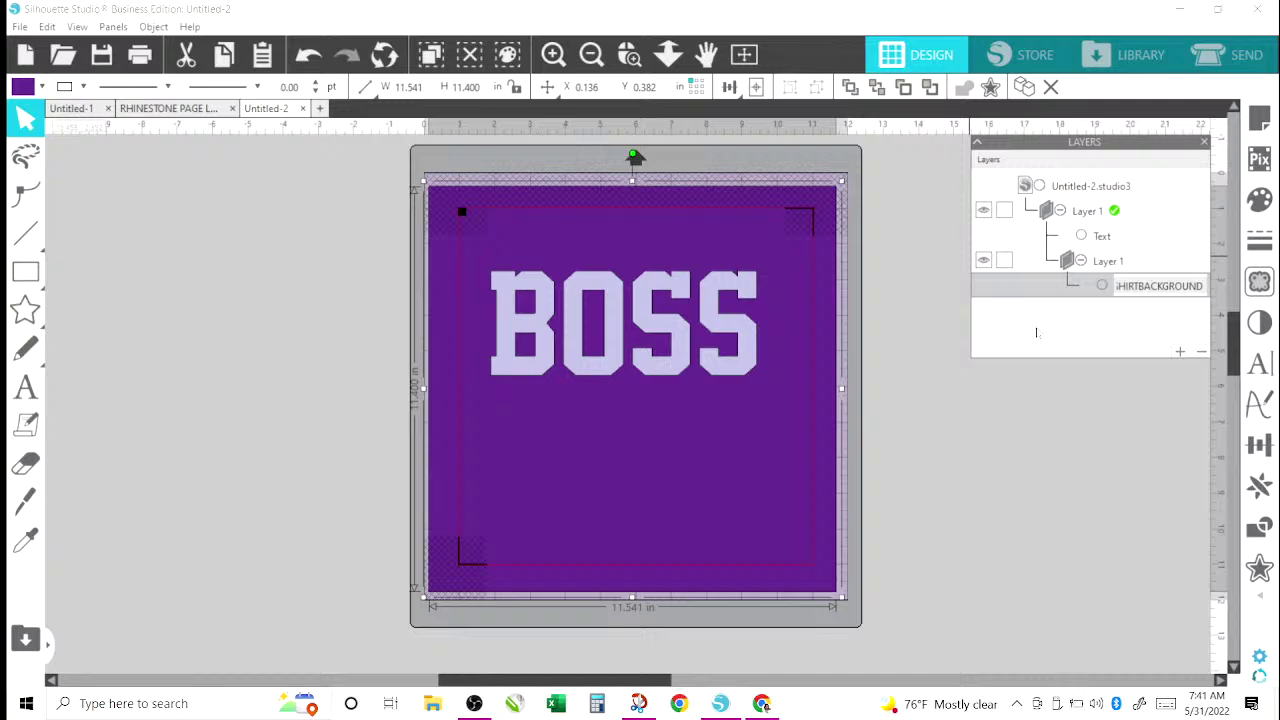
pyautogui.click(1037, 312)
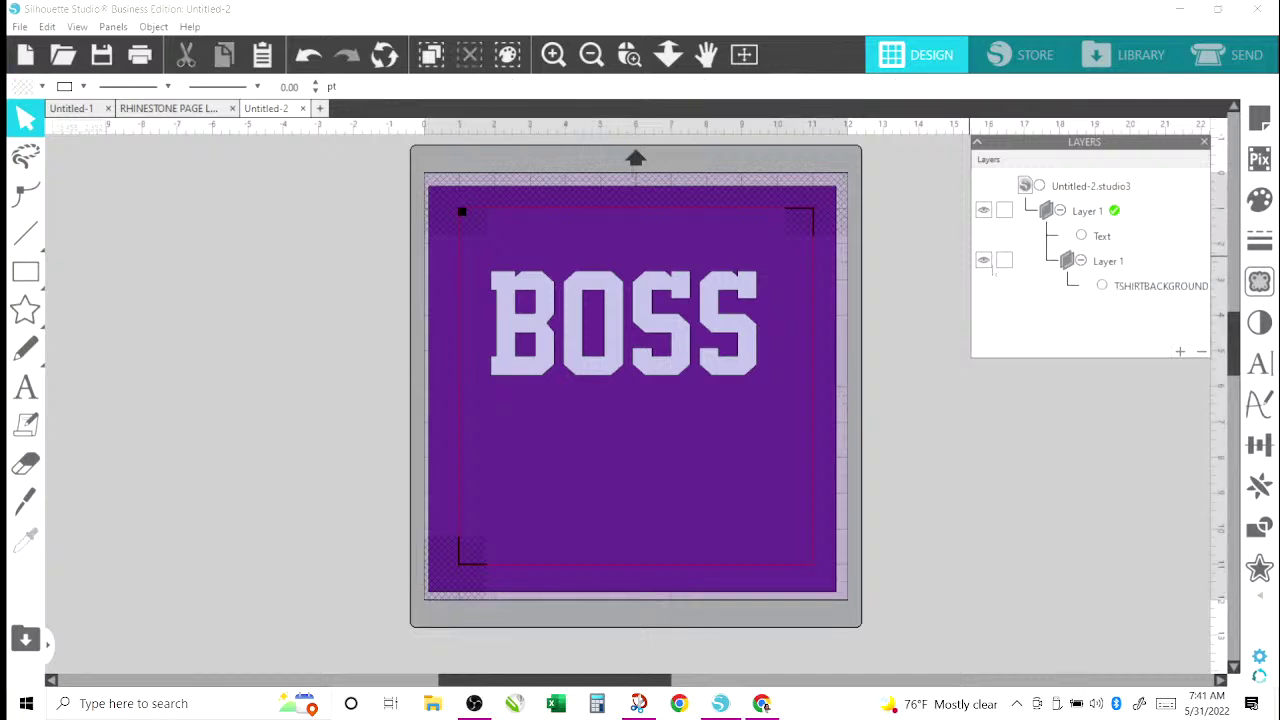
# Lock the nested layer holding TSHIRTBACKGROUND and test the lock by selecting across the whole design.
pyautogui.click(1005, 261)
pyautogui.click(630, 430)
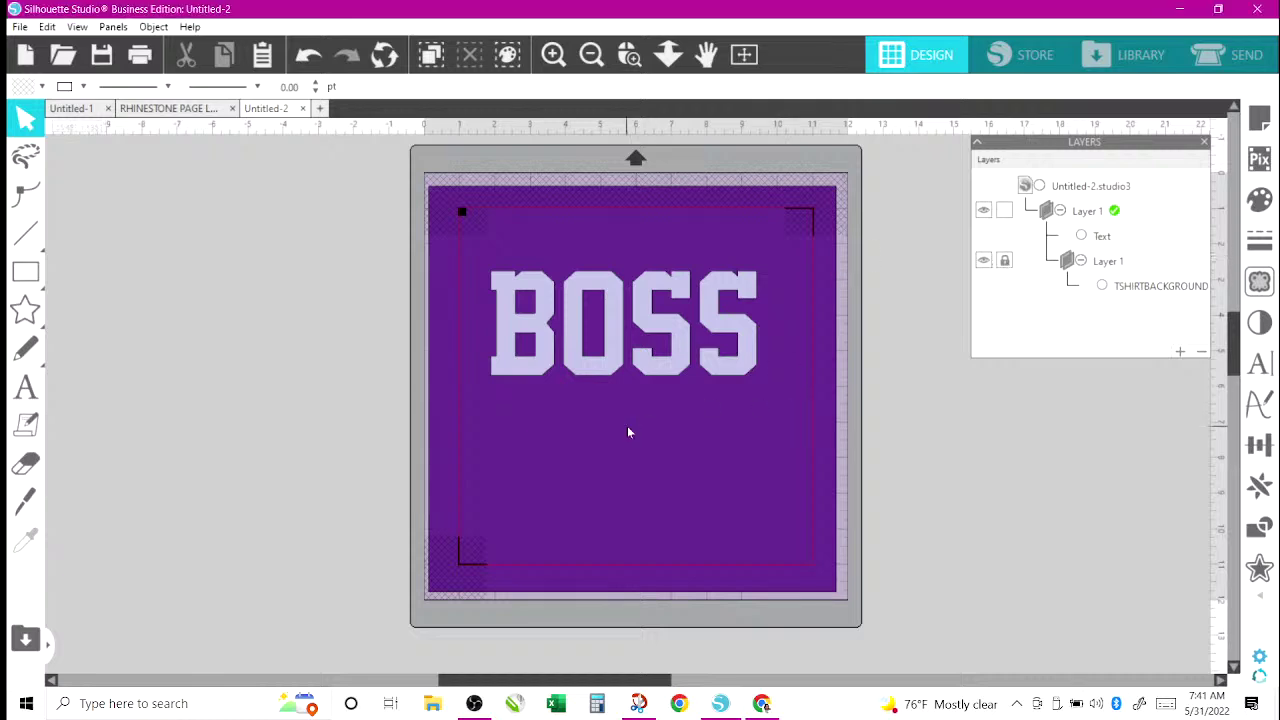
pyautogui.click(582, 336)
pyautogui.moveTo(382, 183); pyautogui.dragTo(755, 490)
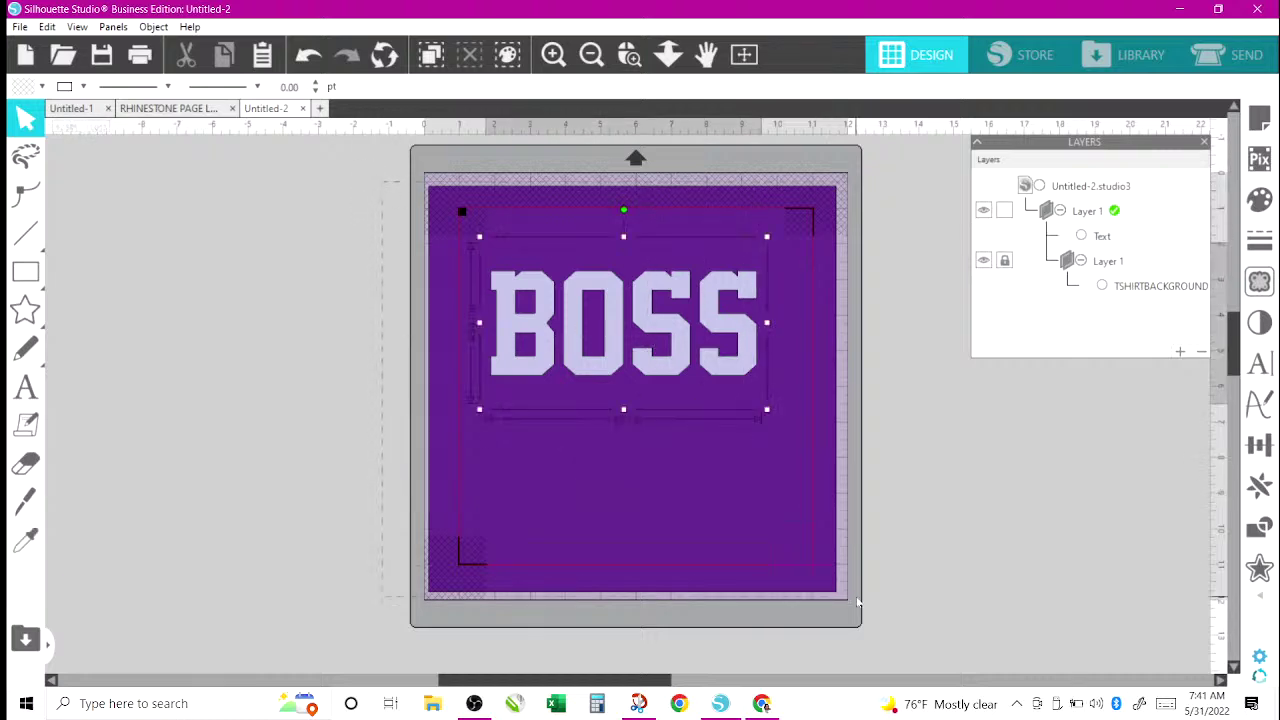
# Reposition the BOSS text freely over the locked purple background, leaving its wording as is, and deselect it.
pyautogui.moveTo(607, 328)
pyautogui.mouseDown()
pyautogui.moveTo(451, 354)
pyautogui.moveTo(585, 385)
pyautogui.moveTo(593, 320)
pyautogui.moveTo(620, 310)
pyautogui.mouseUp()
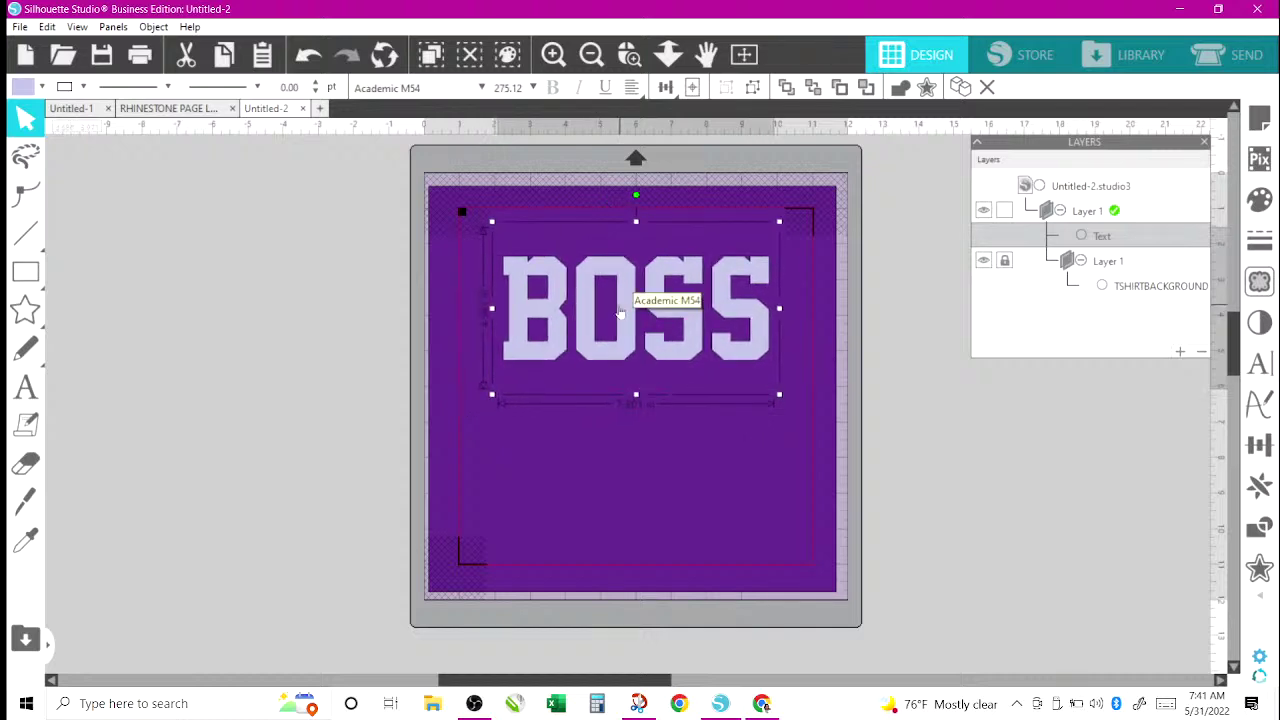
pyautogui.doubleClick(535, 337)
pyautogui.moveTo(535, 337)
pyautogui.mouseDown()
pyautogui.moveTo(532, 458)
pyautogui.moveTo(522, 342)
pyautogui.mouseUp()
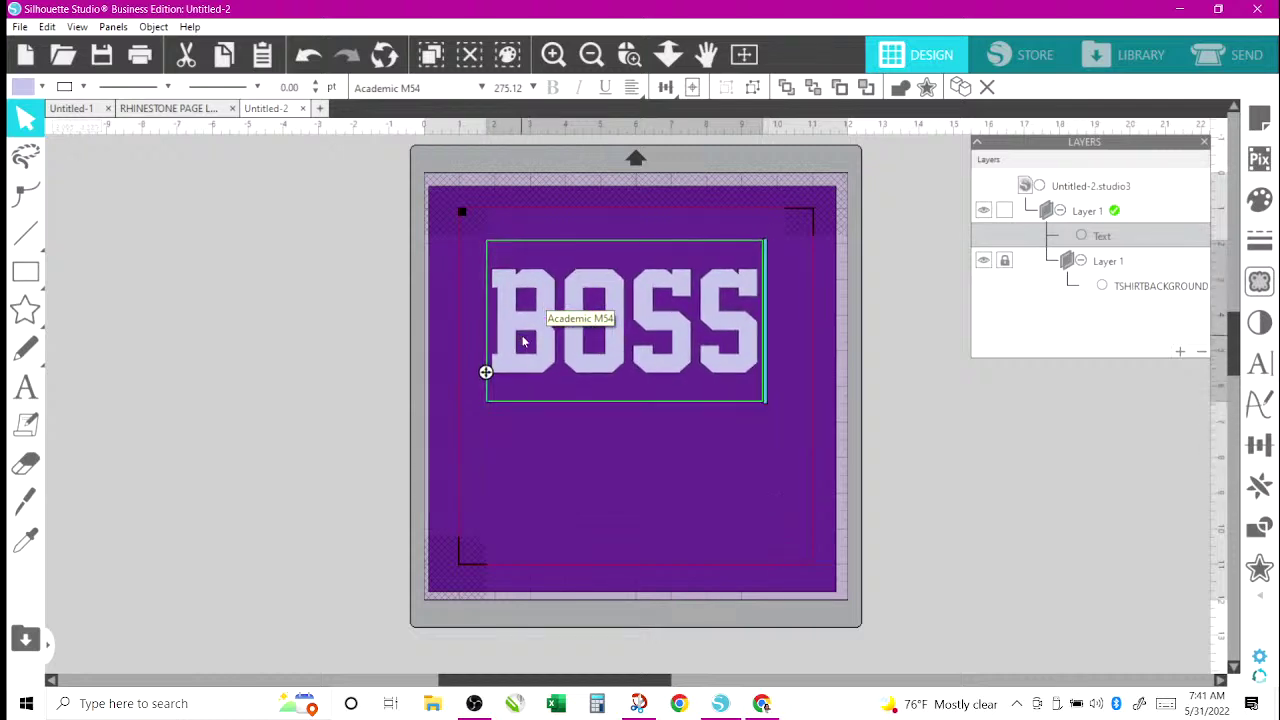
pyautogui.click(551, 420)
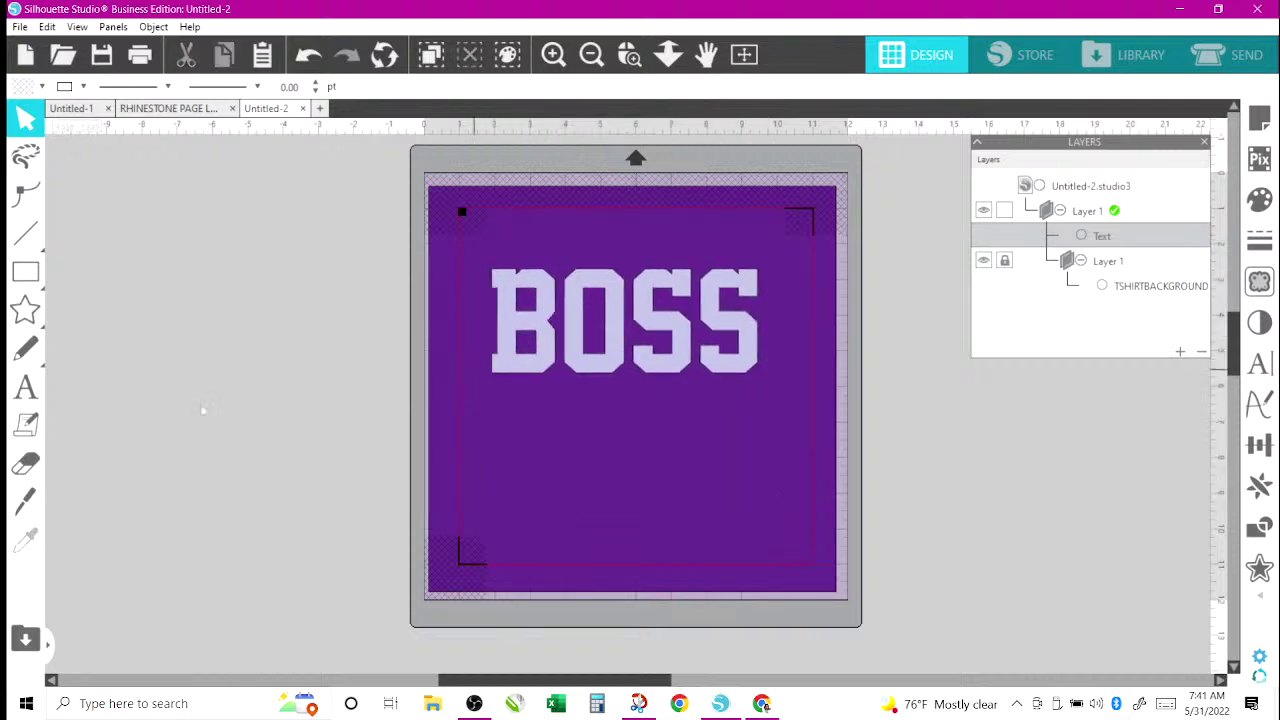
# Draw a heart about 3.84 in wide and 3.54 in high, centred below the BOSS text.
pyautogui.click(25, 311)
pyautogui.moveTo(25, 311)
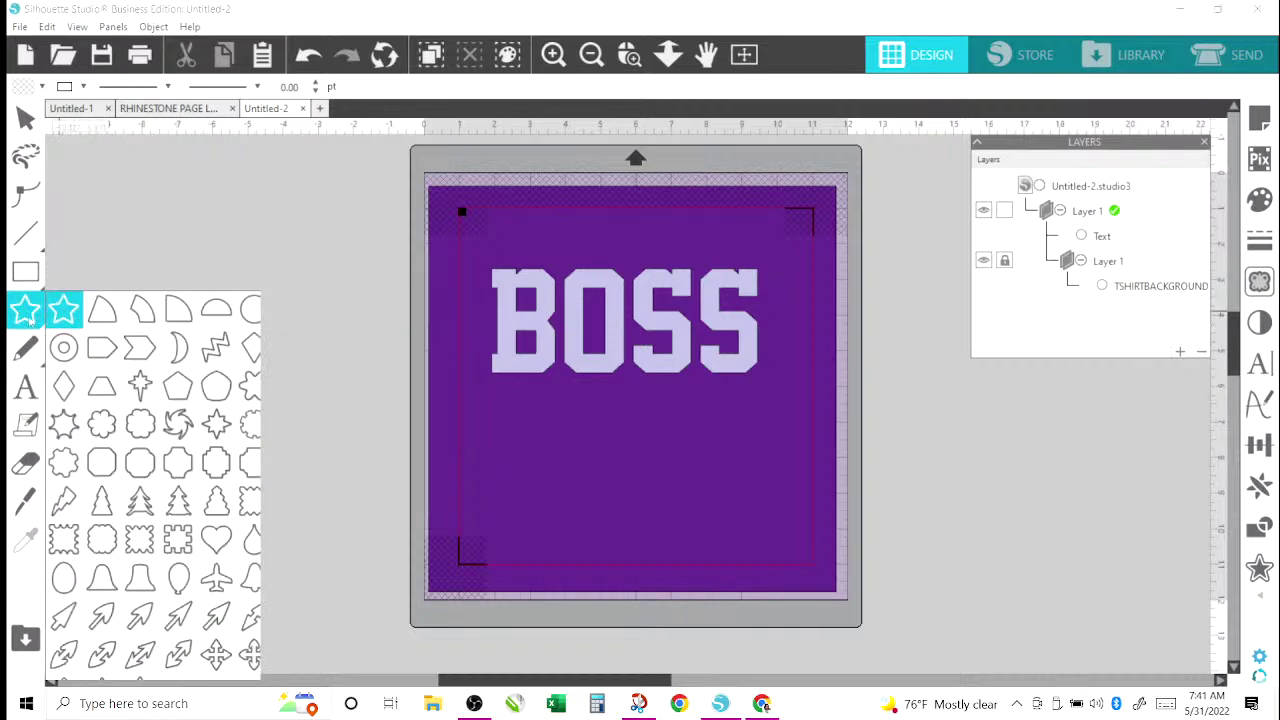
pyautogui.click(216, 540)
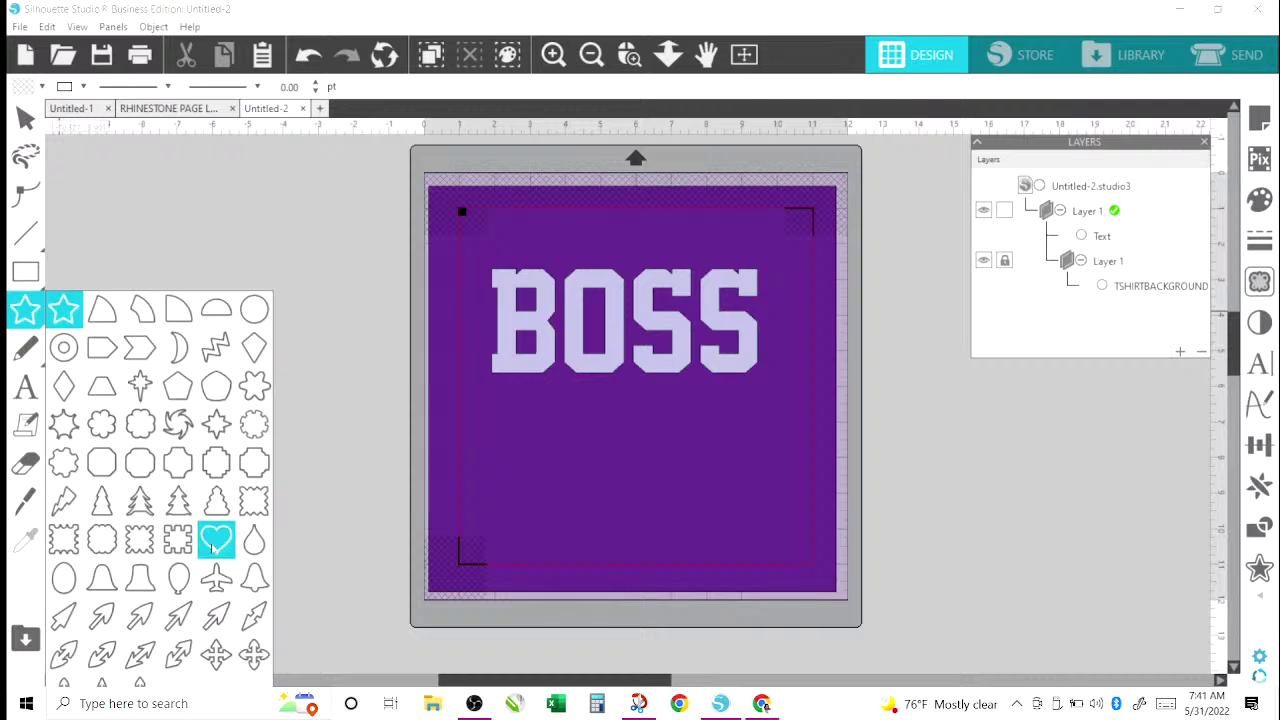
pyautogui.moveTo(556, 394)
pyautogui.mouseDown()
pyautogui.moveTo(448, 506)
pyautogui.moveTo(515, 520)
pyautogui.moveTo(545, 496)
pyautogui.mouseUp()
pyautogui.moveTo(560, 436); pyautogui.dragTo(635, 445)
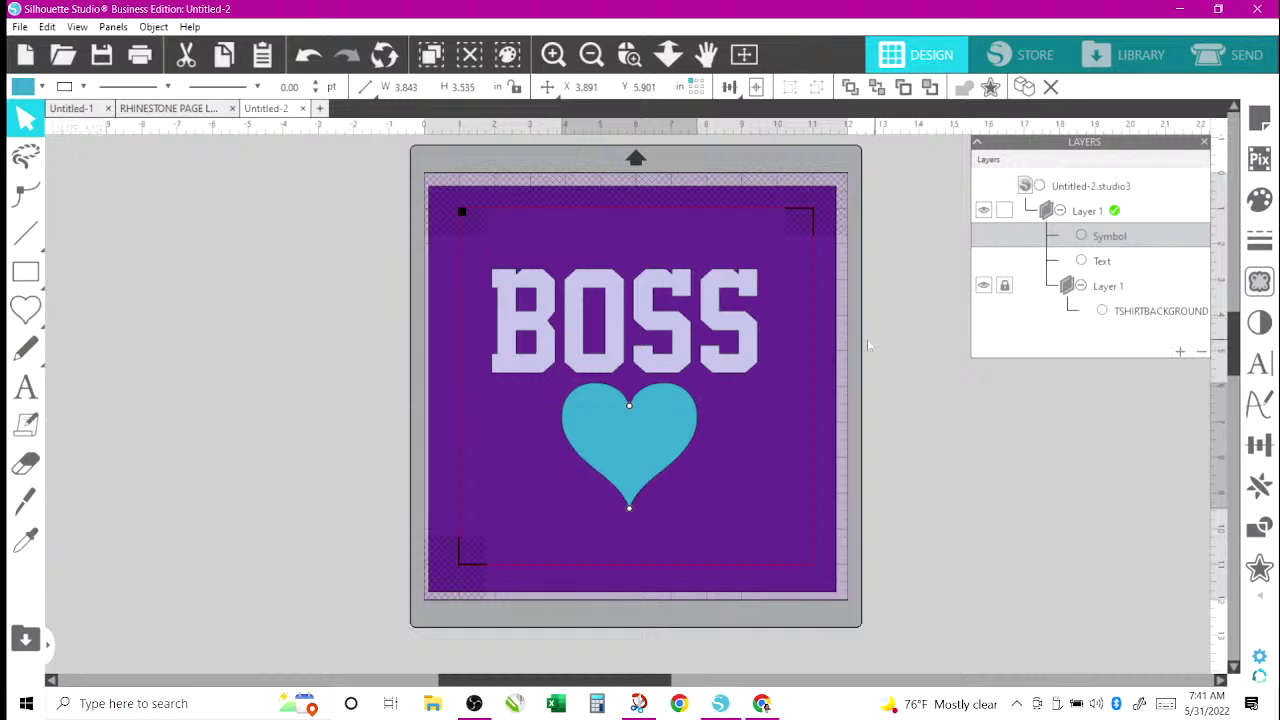
# Add an empty Layer 2 above Layer 1 and select the heart again.
pyautogui.click(642, 460)
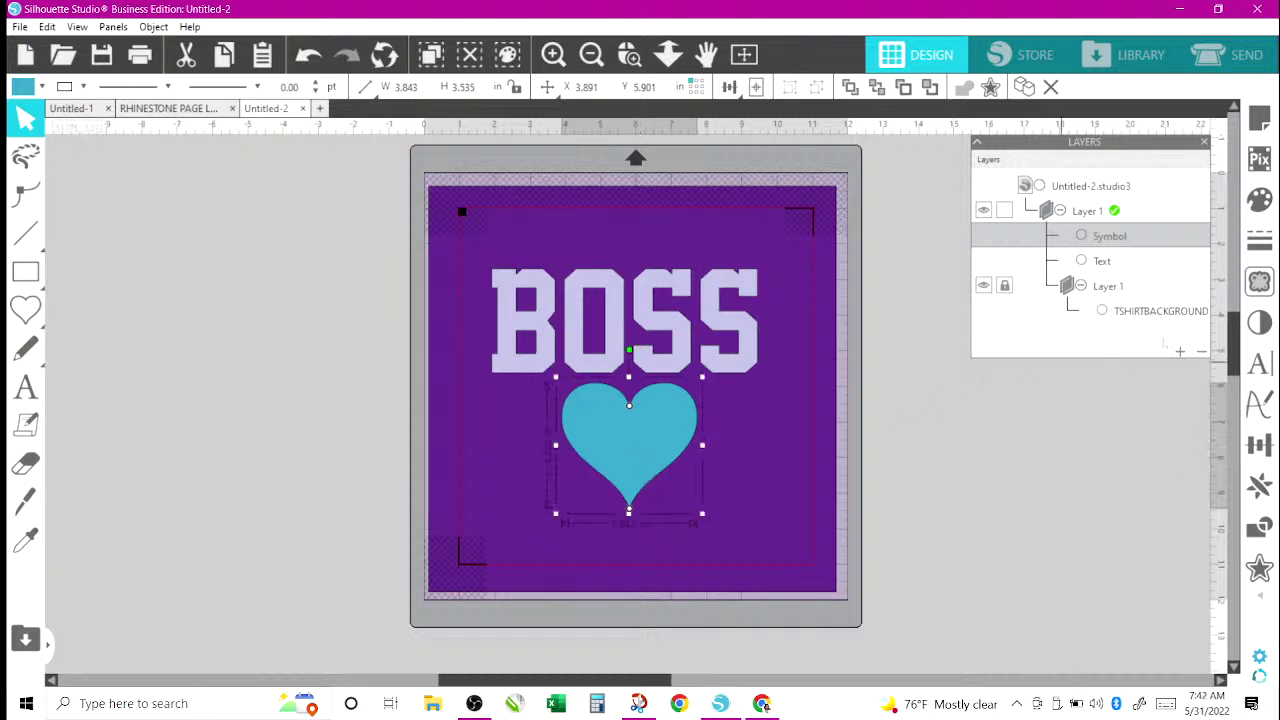
pyautogui.click(1180, 354)
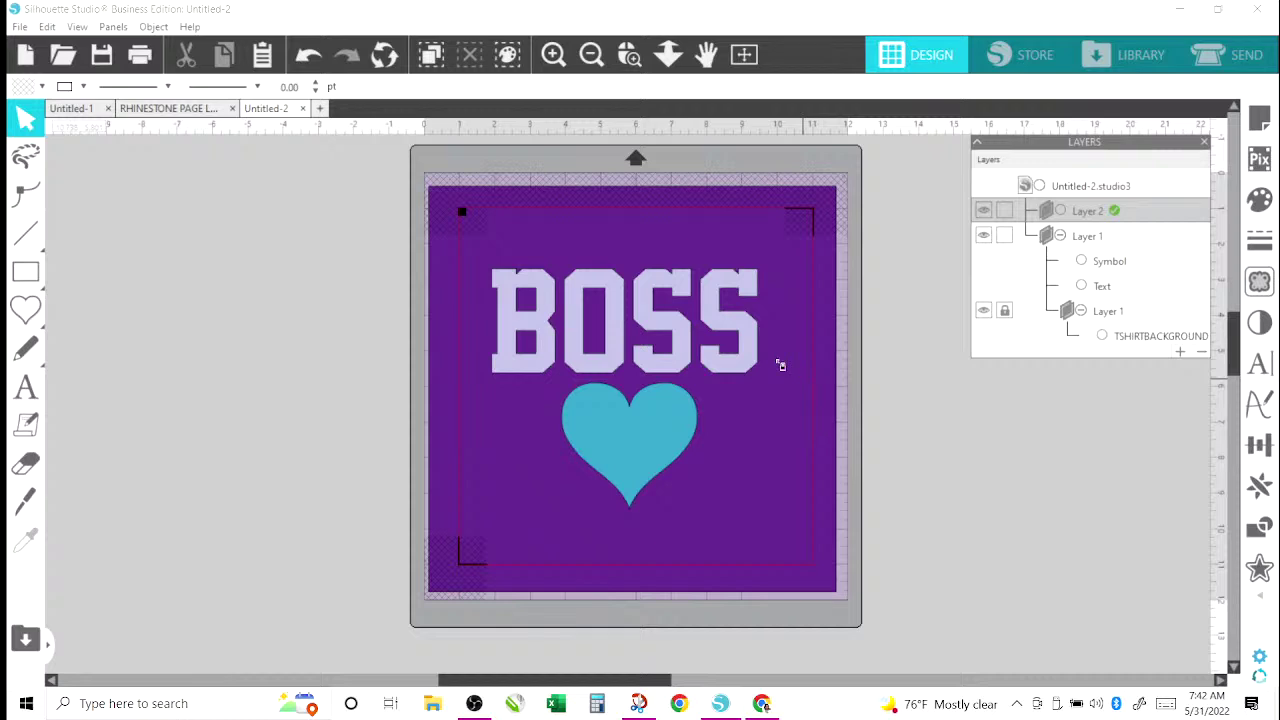
pyautogui.click(607, 441)
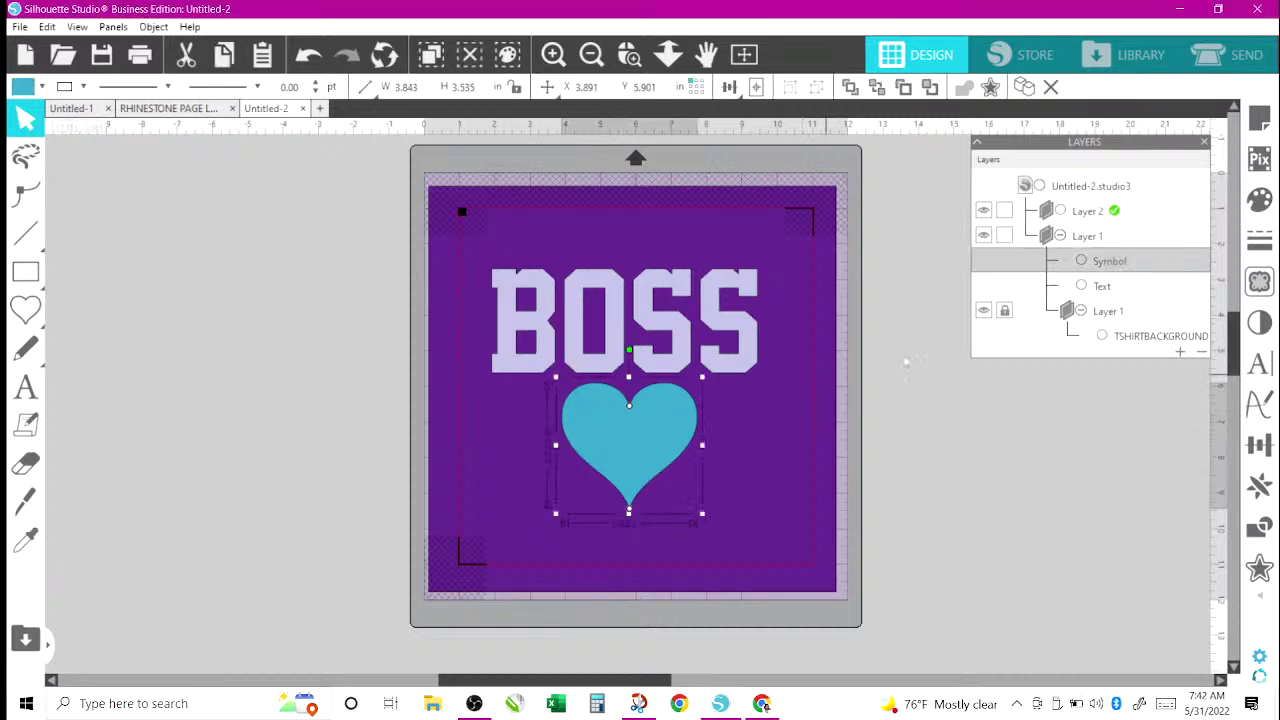
# Create an external offset of 0.145 in with rounded corners around the BOSS text.
pyautogui.click(540, 298)
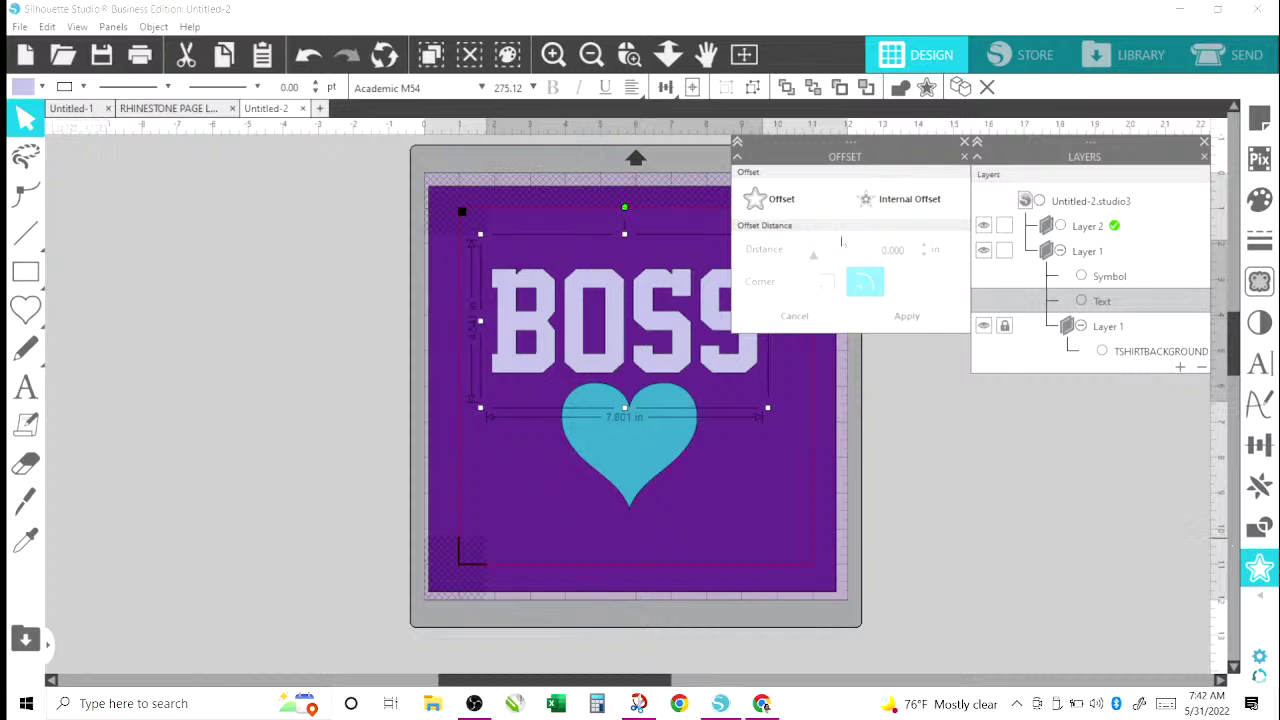
pyautogui.click(765, 204)
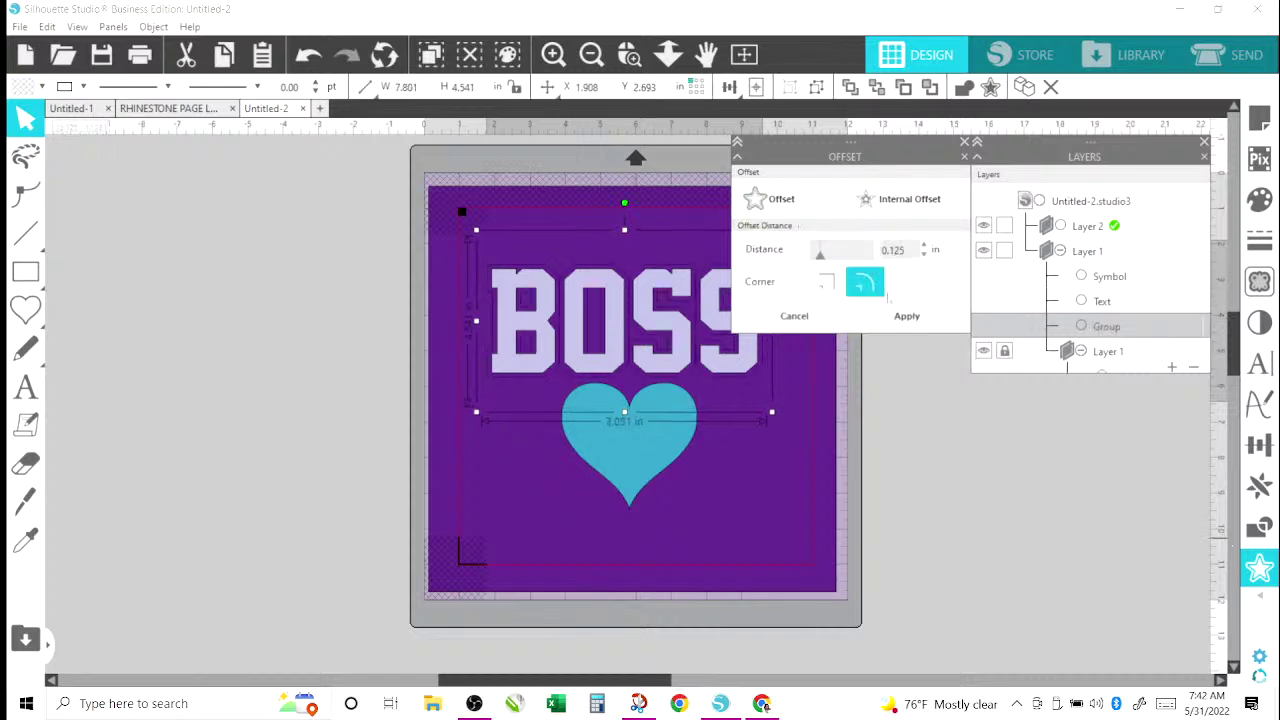
pyautogui.click(924, 252)
pyautogui.click(924, 245)
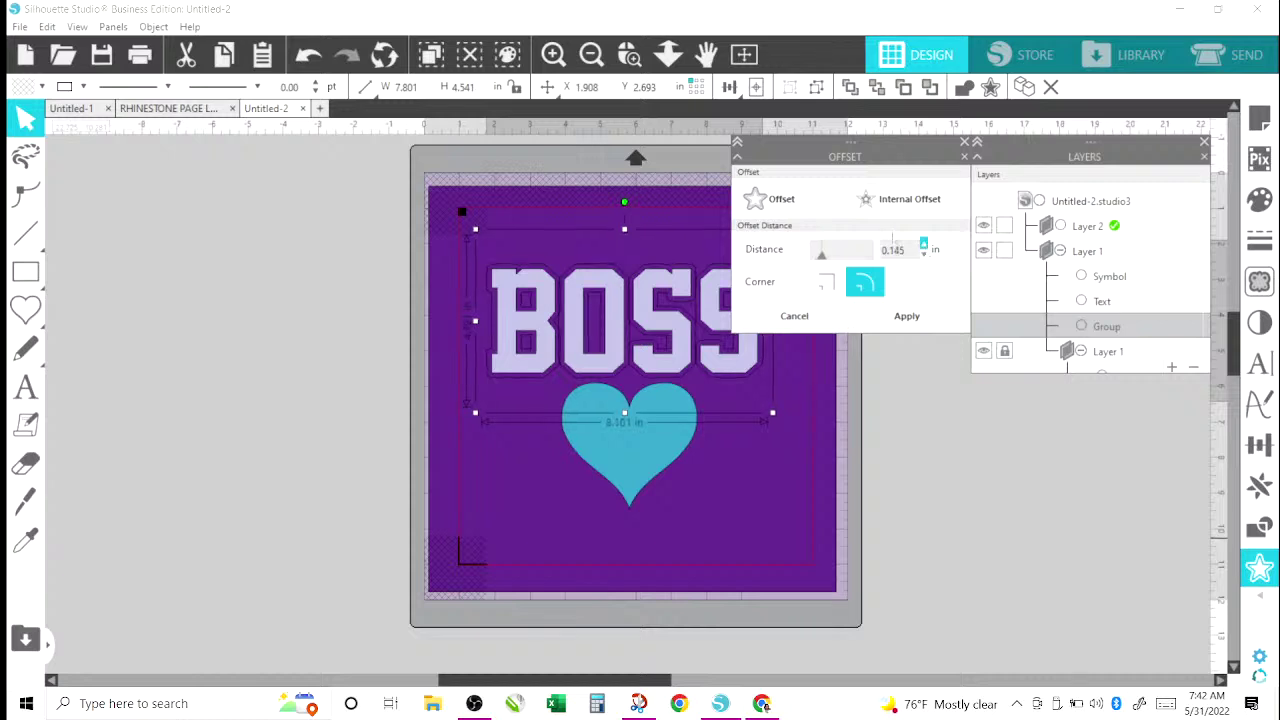
pyautogui.click(910, 317)
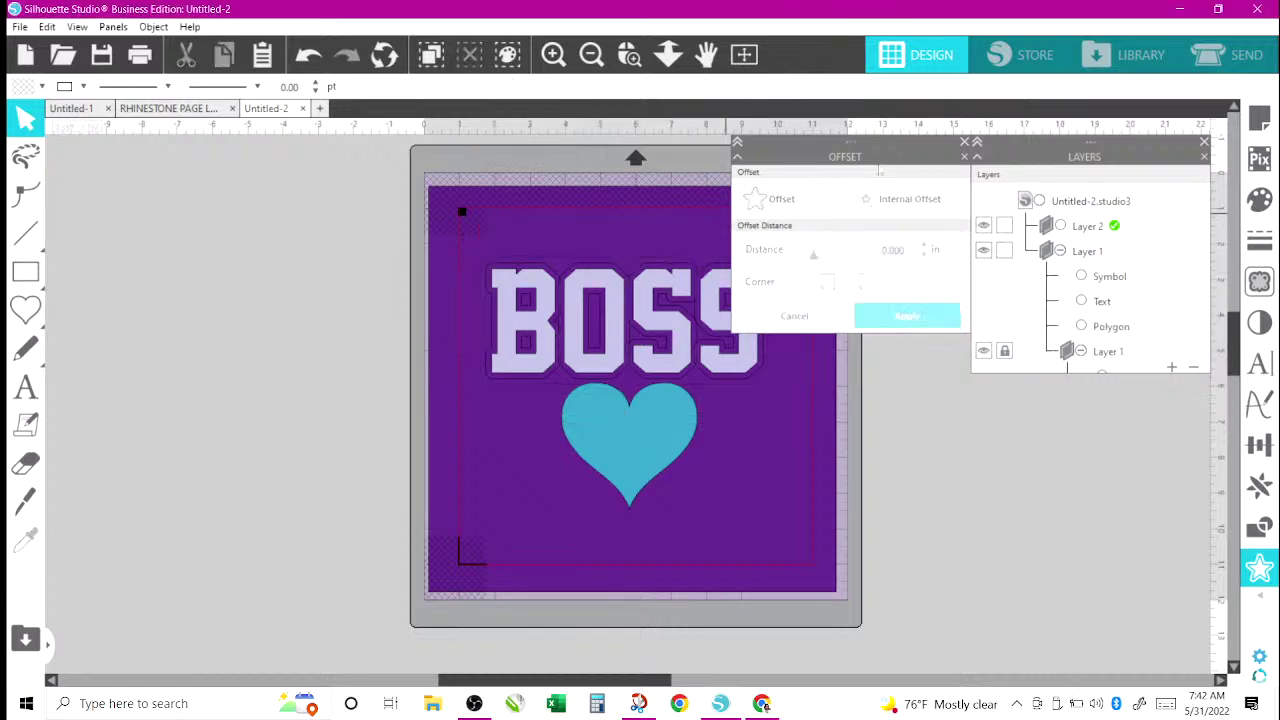
pyautogui.click(964, 141)
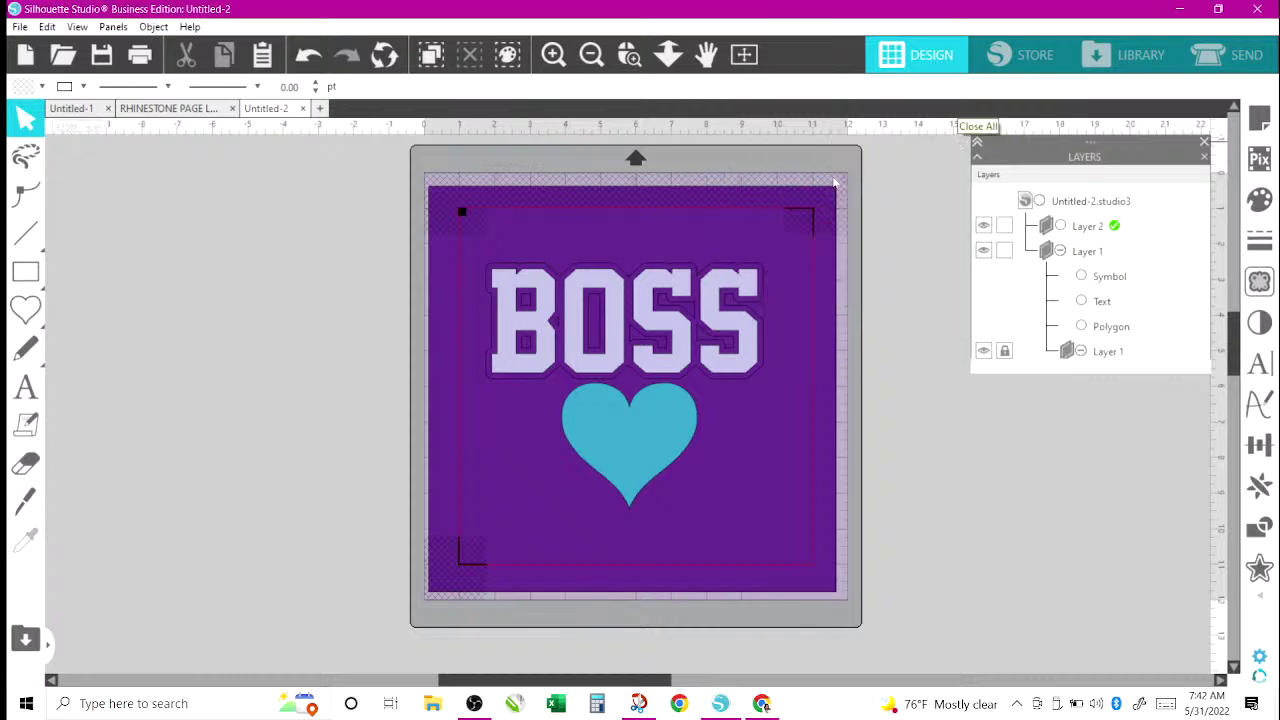
# Fill the offset outline around BOSS with orange and deselect it.
pyautogui.click(760, 268)
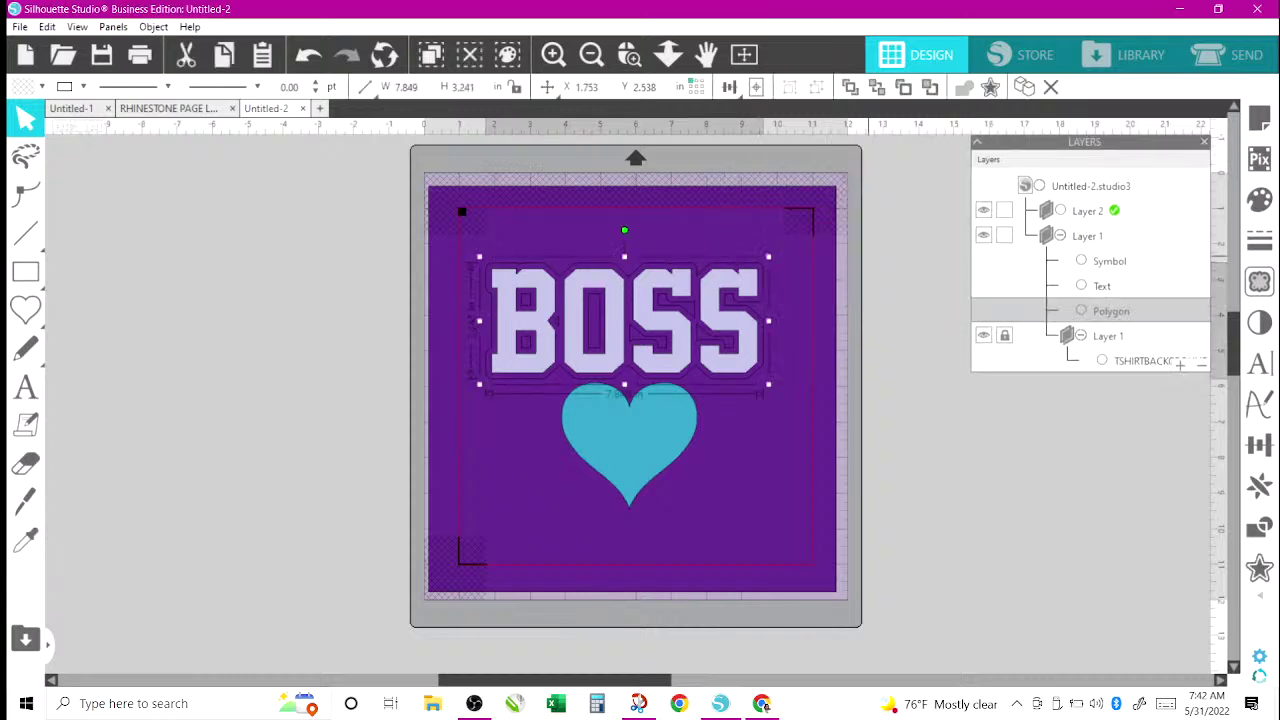
pyautogui.click(1259, 281)
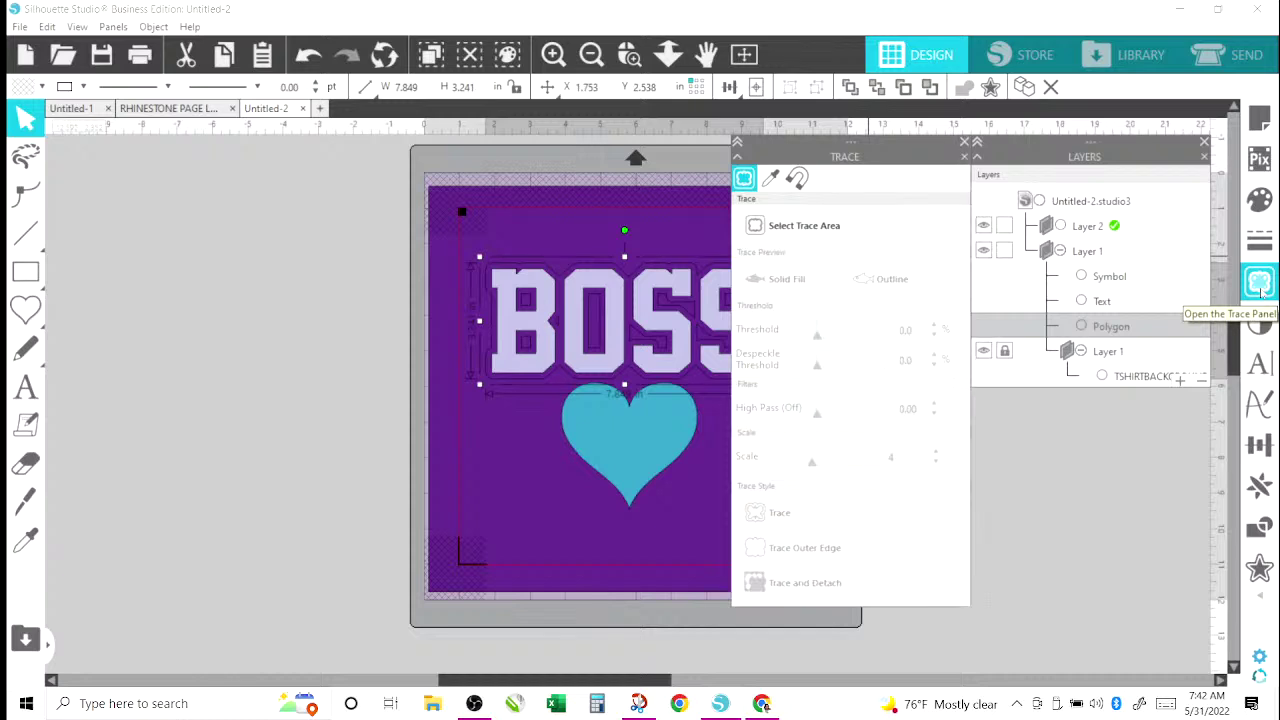
pyautogui.click(964, 145)
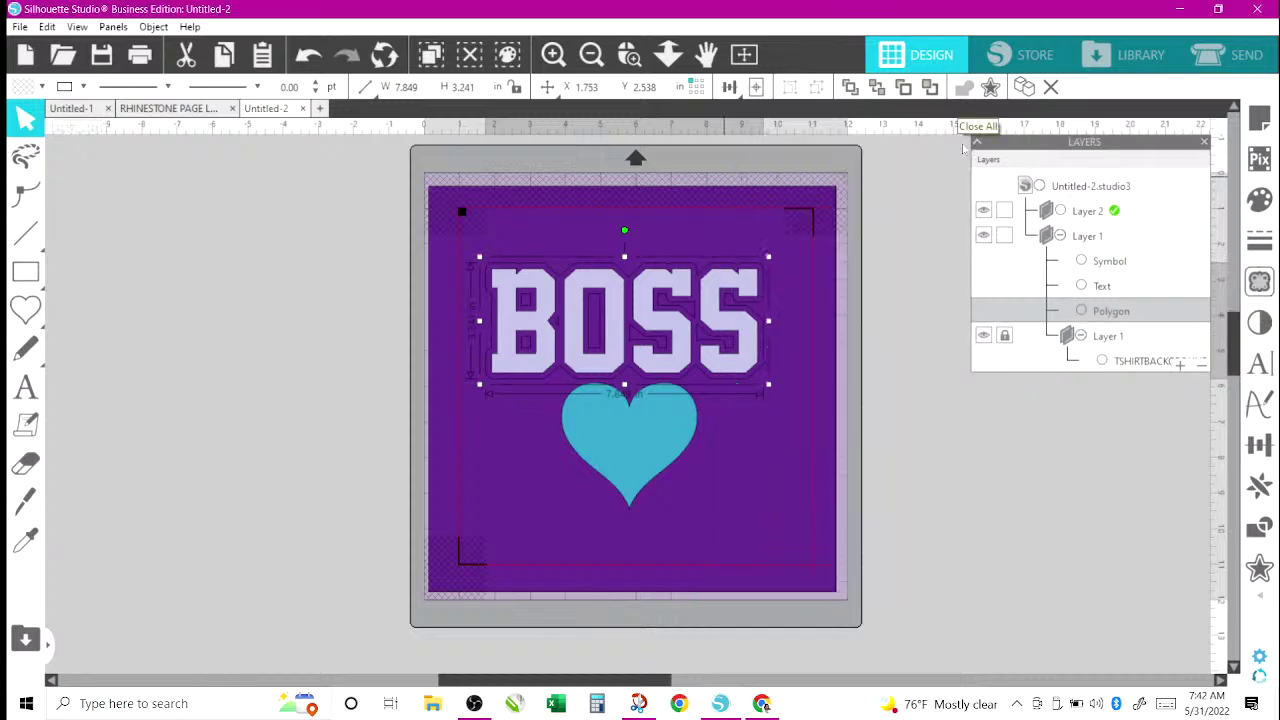
pyautogui.click(1260, 200)
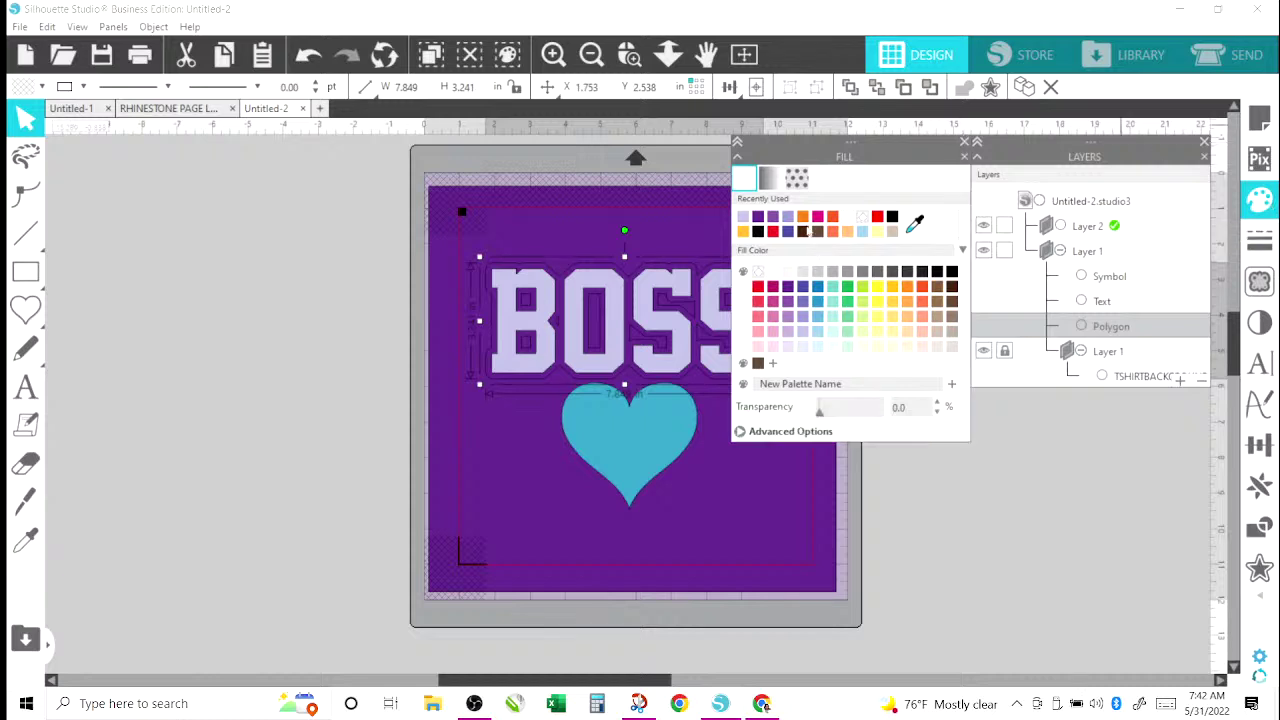
pyautogui.click(803, 217)
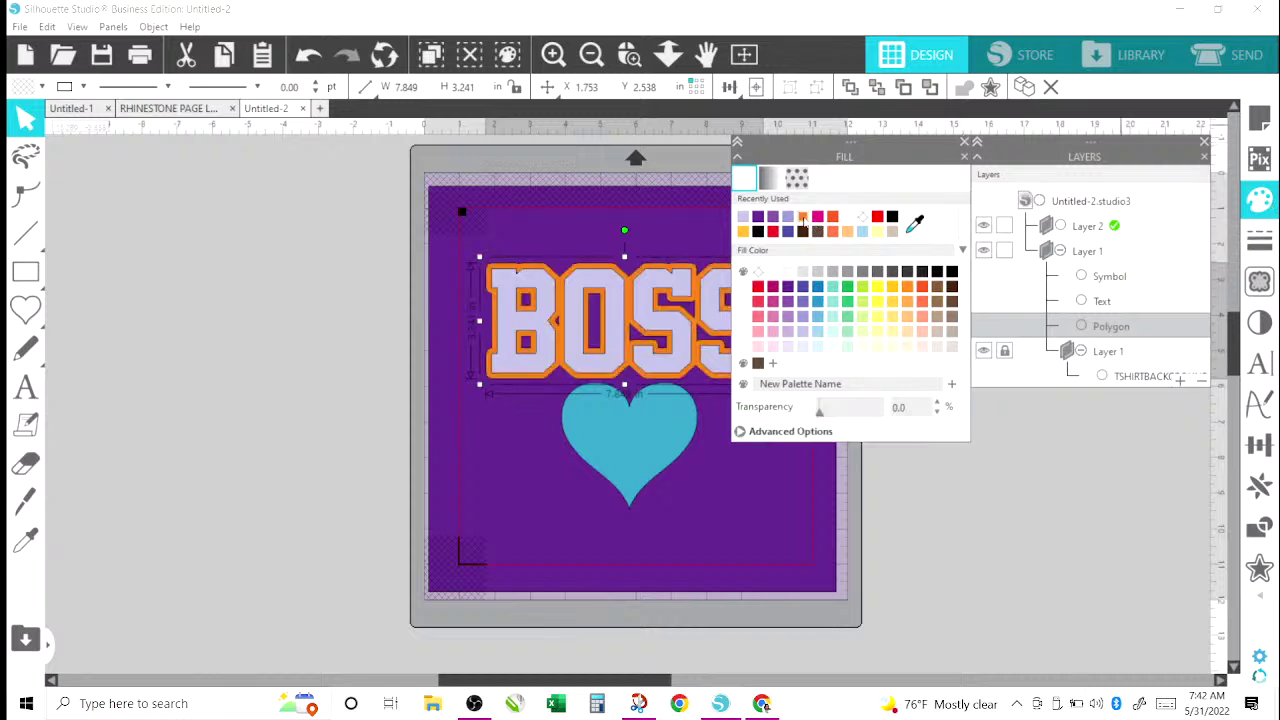
pyautogui.click(312, 340)
# Fill the BOSS text with white and deselect it.
pyautogui.click(520, 302)
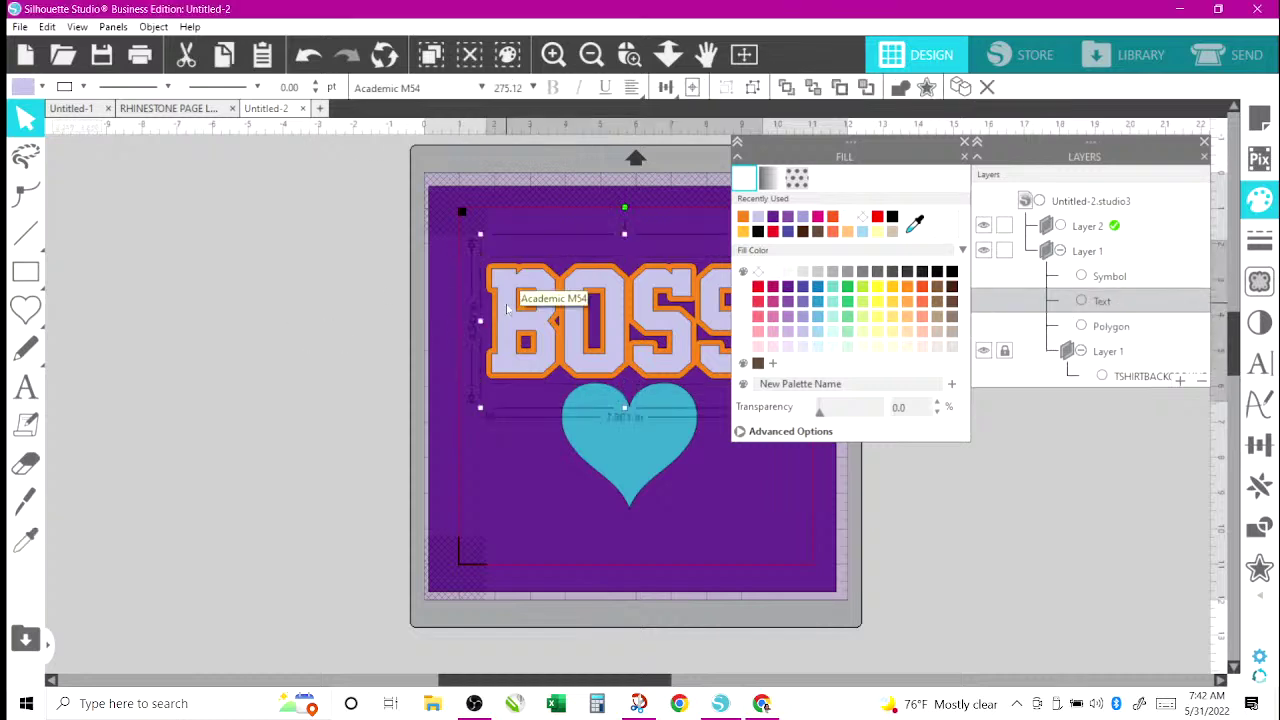
pyautogui.click(772, 272)
pyautogui.click(284, 341)
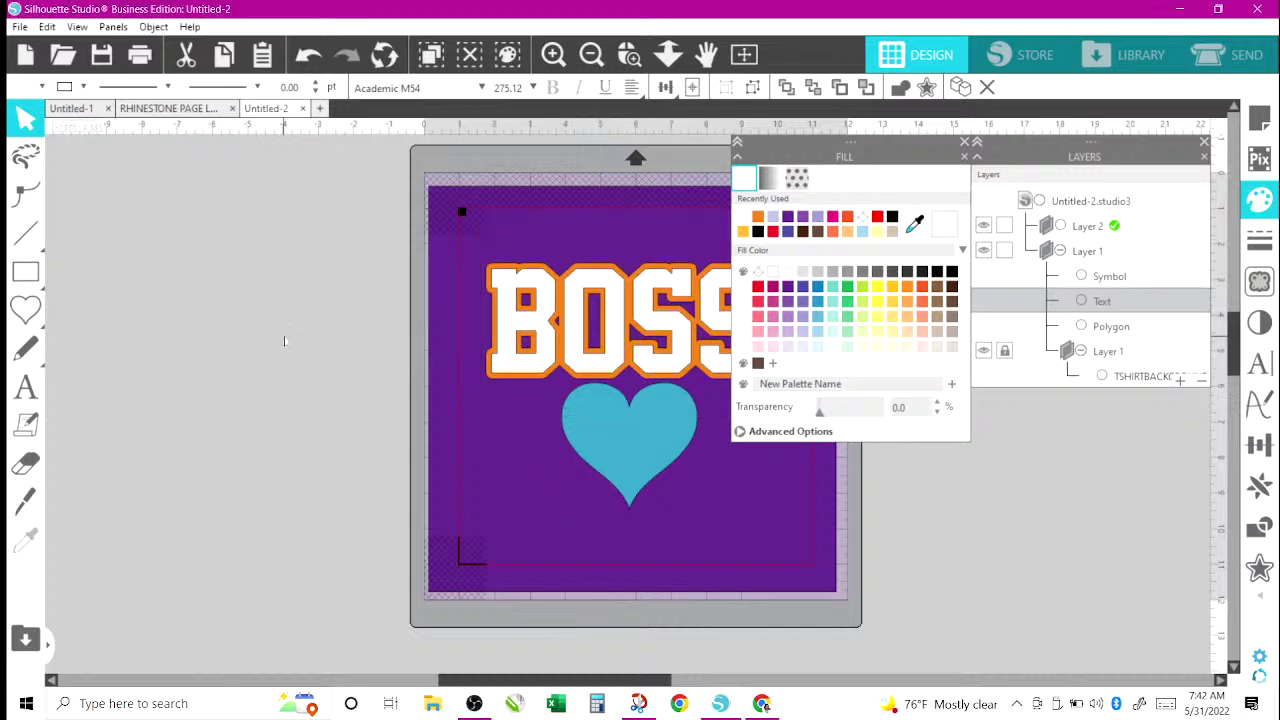
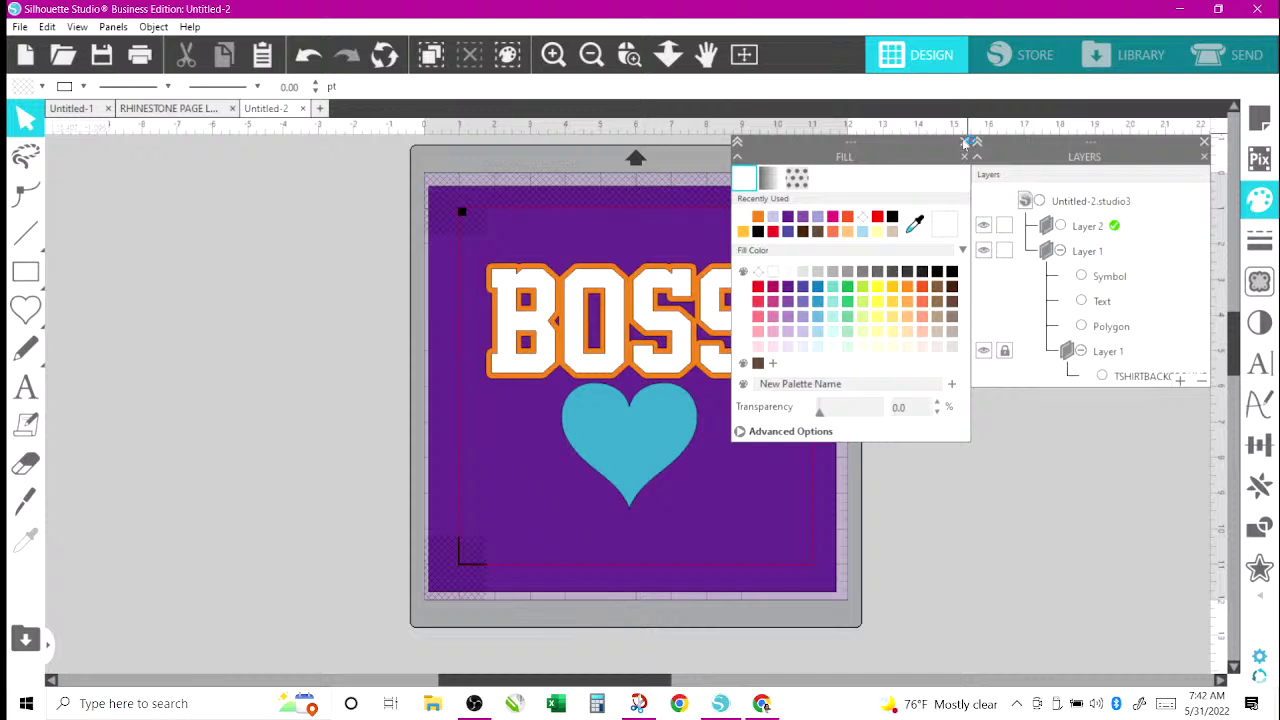
# Try magenta on the heart, settle on a golden yellow fill, and close the fill settings.
pyautogui.click(630, 430)
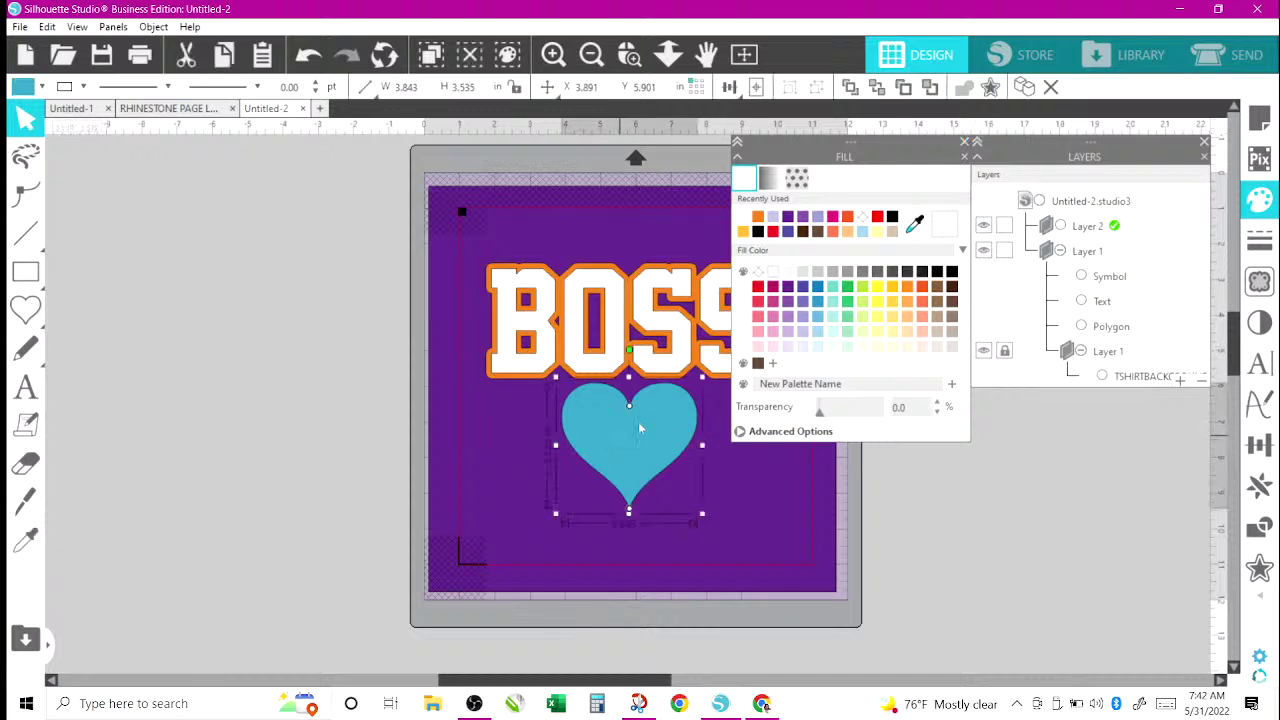
pyautogui.click(831, 217)
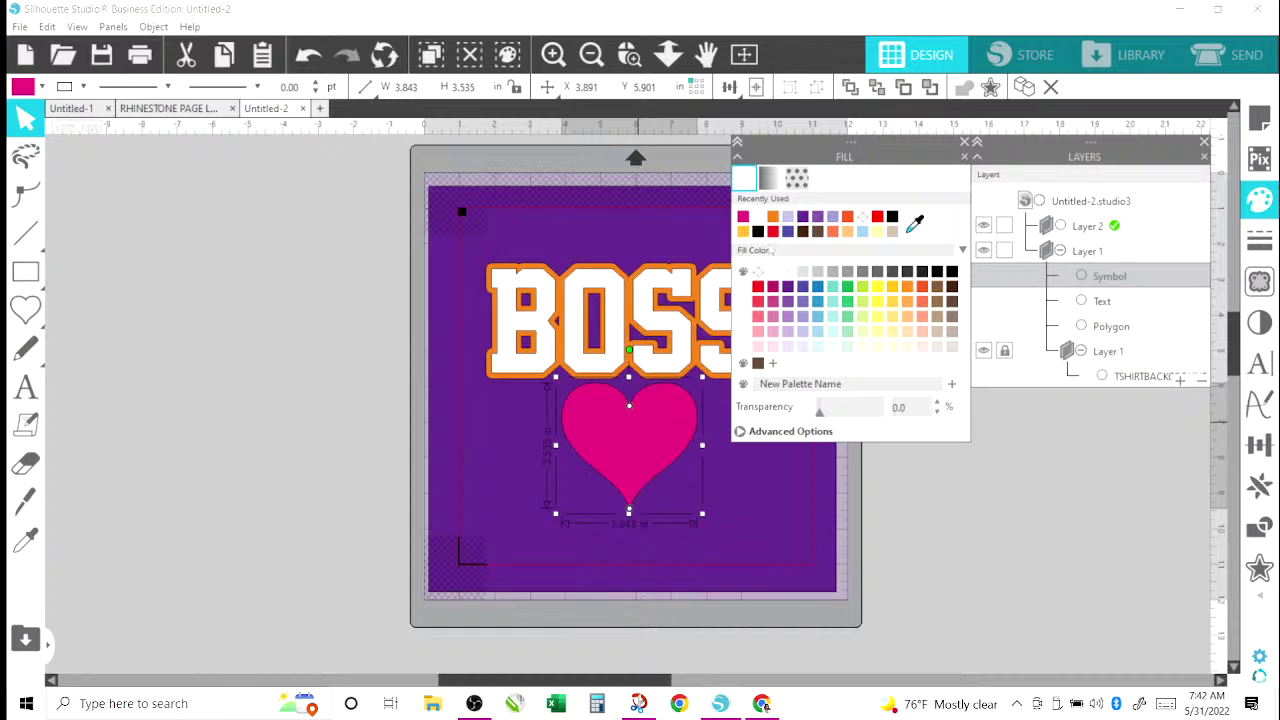
pyautogui.click(744, 232)
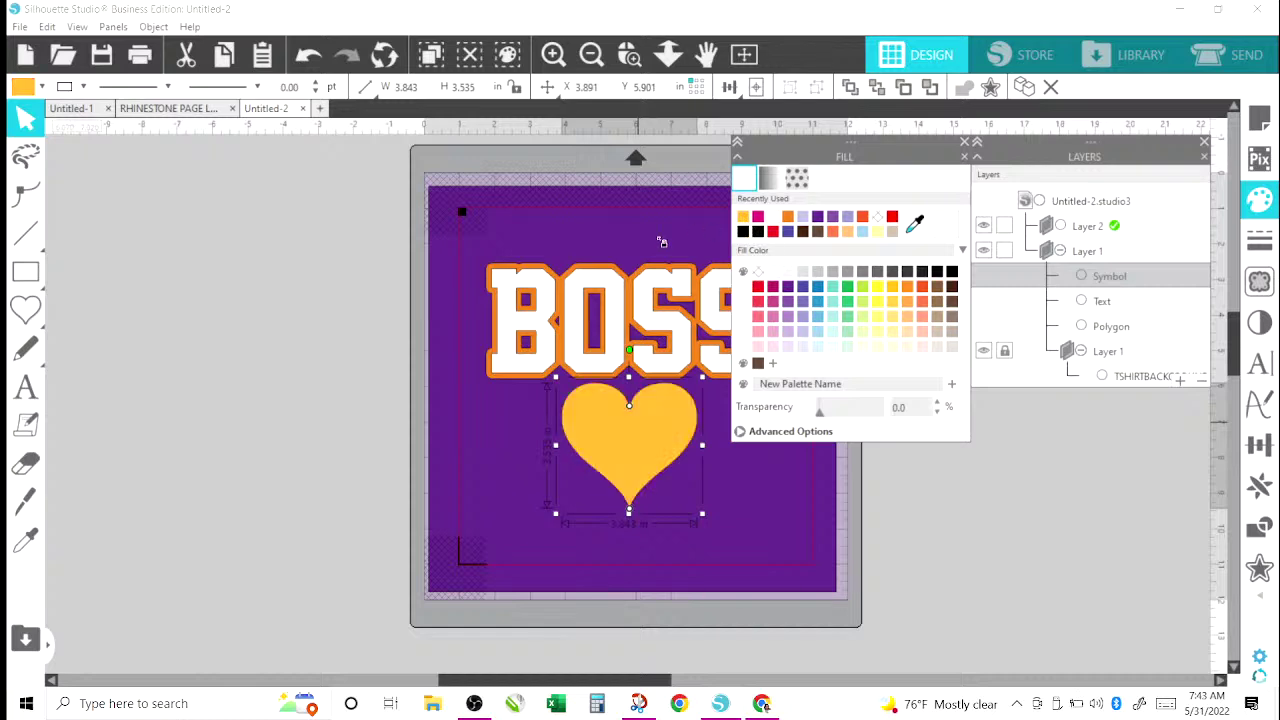
pyautogui.click(964, 142)
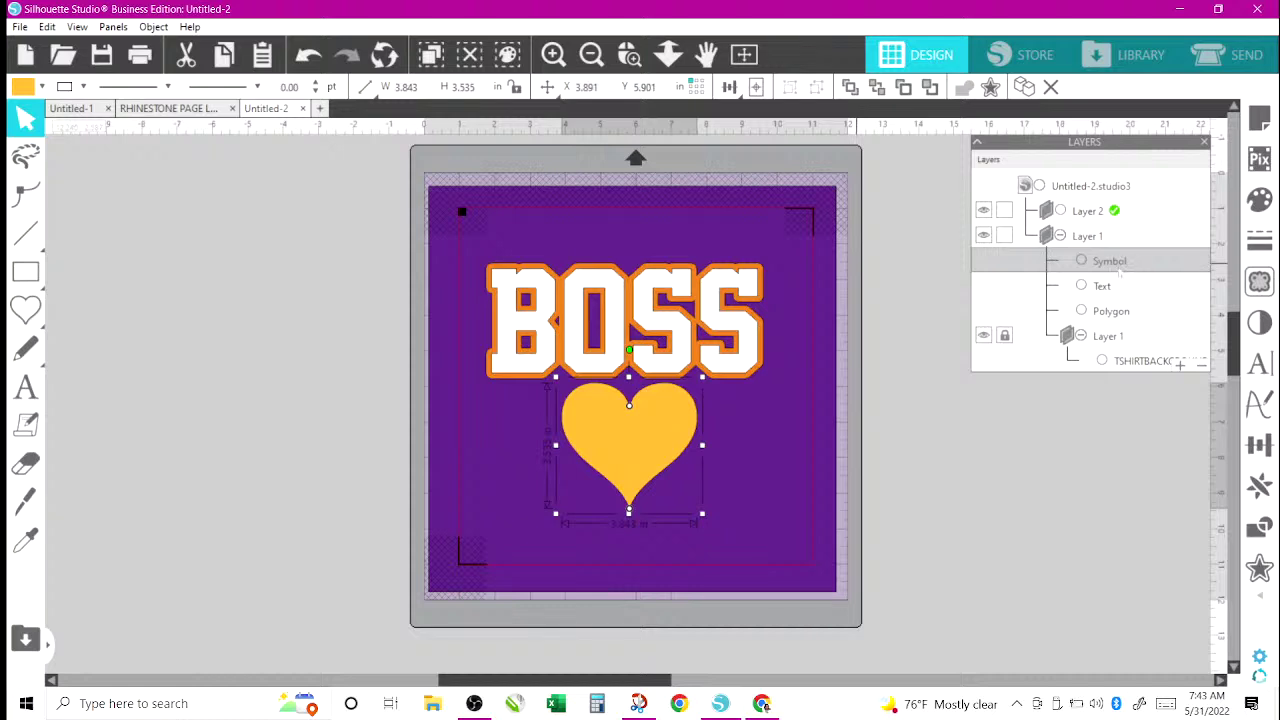
# Add Layer 3 and move the offset Polygon from Layer 1 into it.
pyautogui.click(1108, 312)
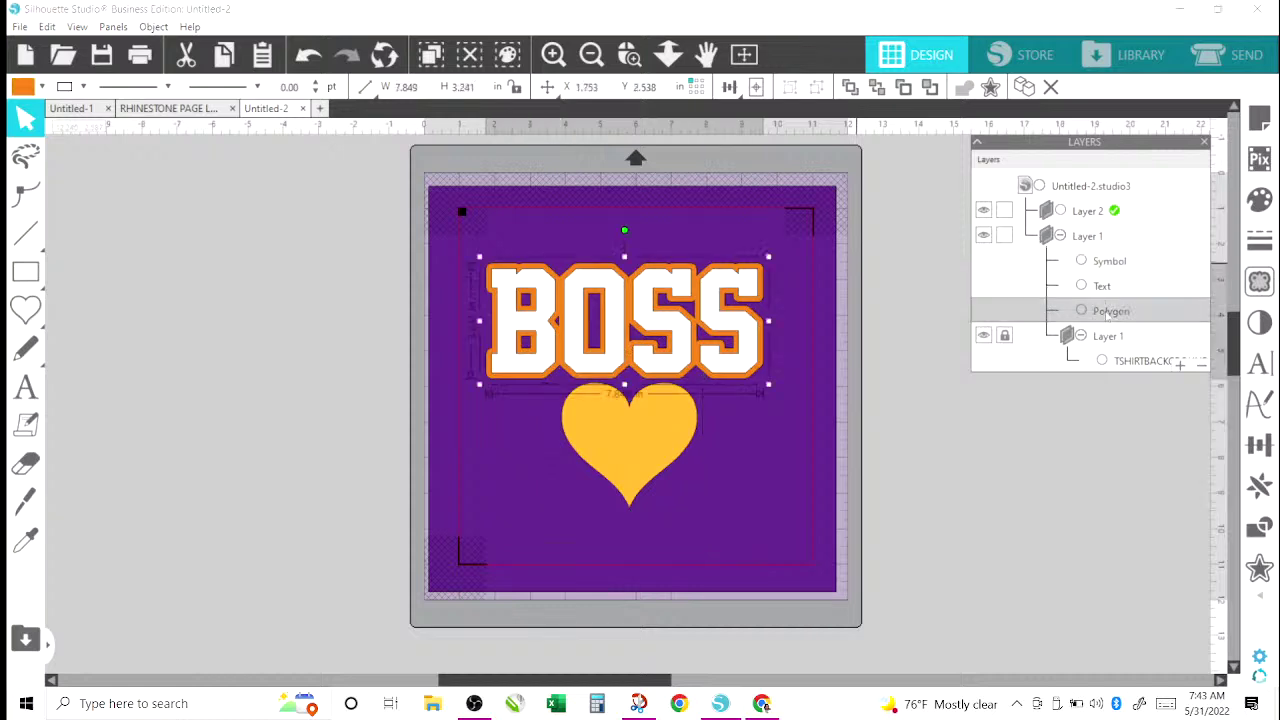
pyautogui.click(1180, 366)
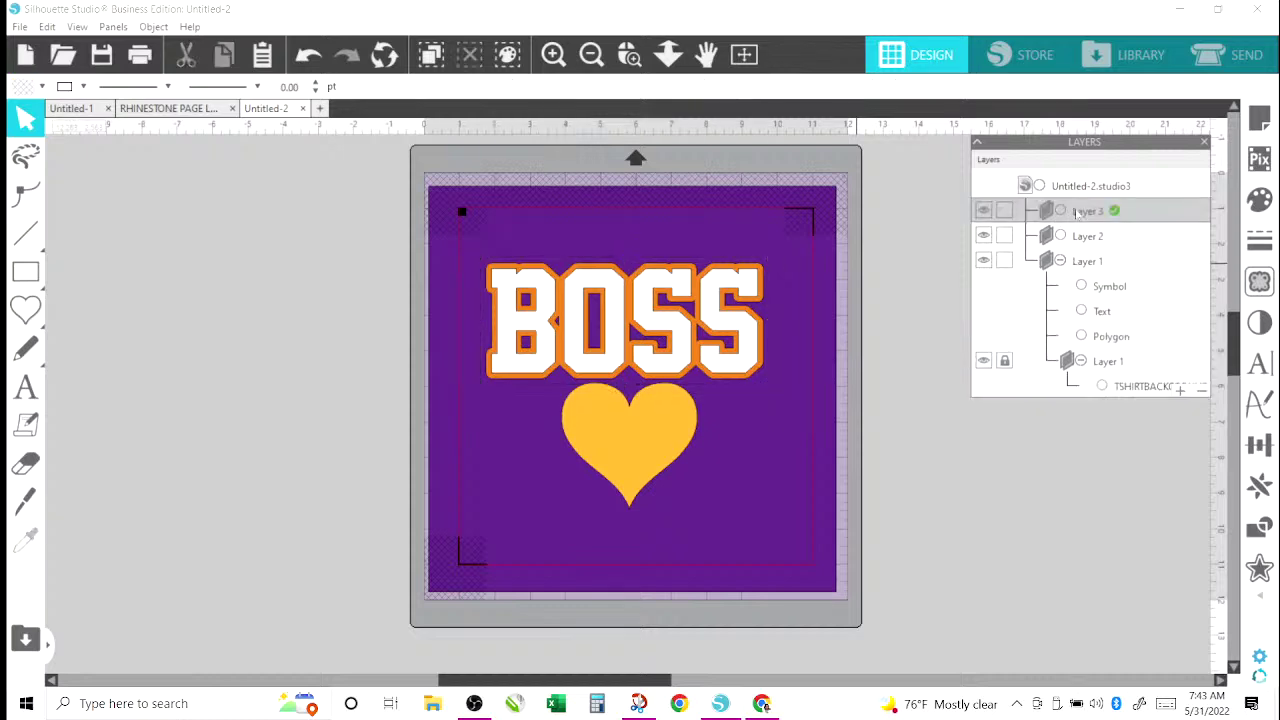
pyautogui.click(1111, 337)
pyautogui.moveTo(1095, 226); pyautogui.dragTo(1088, 213)
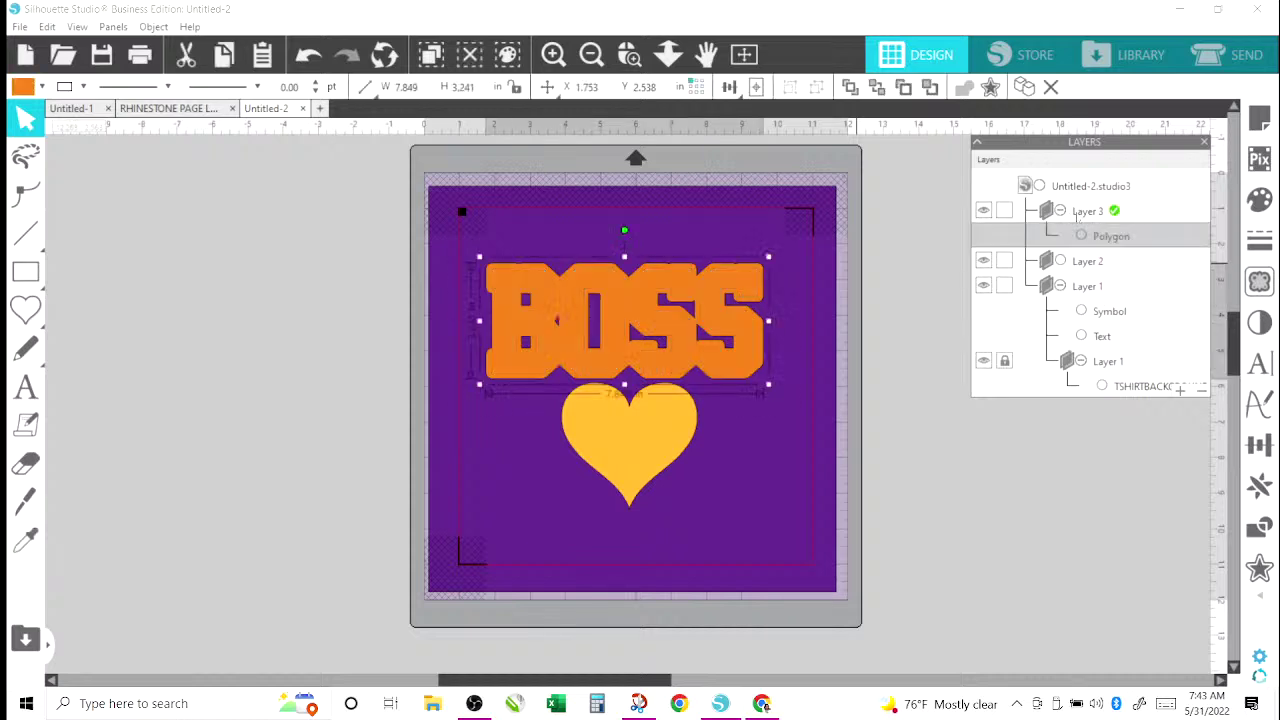
# Hide and reshow Layer 2 and Layer 3 to check which objects each layer controls.
pyautogui.click(983, 260)
pyautogui.click(983, 260)
pyautogui.click(984, 212)
pyautogui.click(984, 212)
pyautogui.click(984, 212)
pyautogui.click(984, 212)
pyautogui.click(984, 212)
pyautogui.click(984, 212)
# Move Layer 2 above Layer 3 and toggle Layer 3's lock on and off.
pyautogui.click(1088, 262)
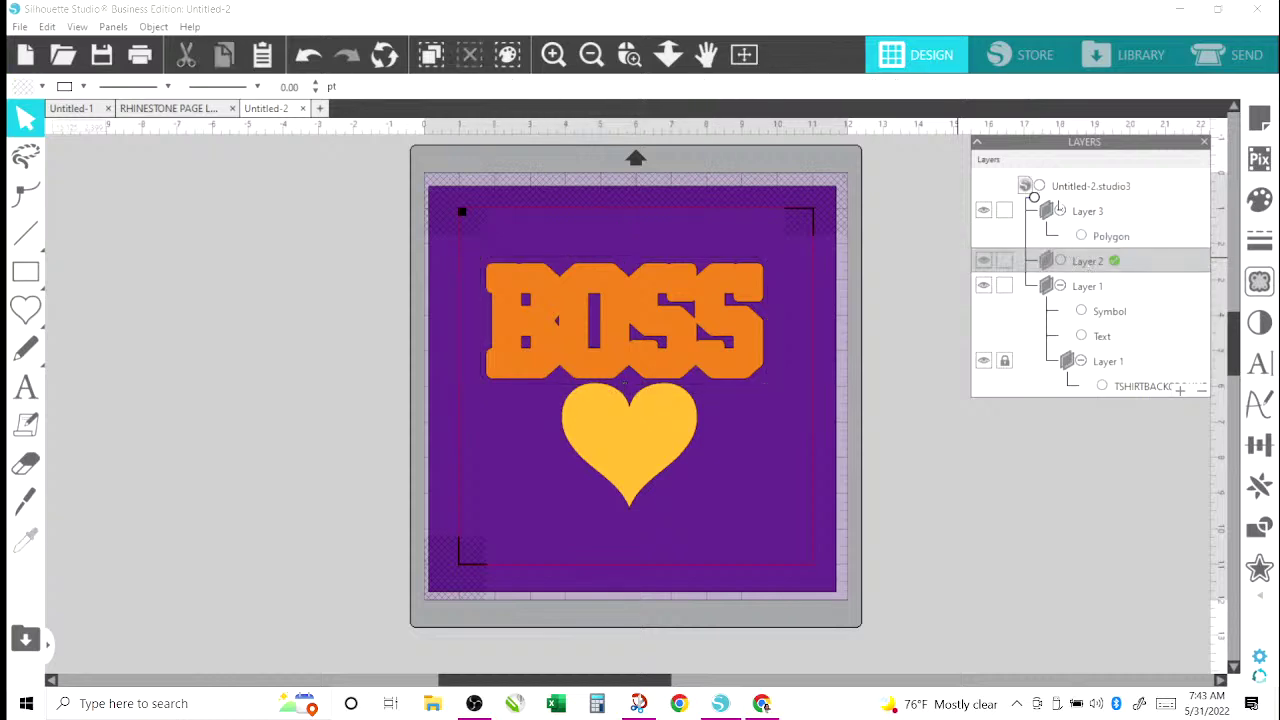
pyautogui.moveTo(1058, 200); pyautogui.dragTo(1059, 201)
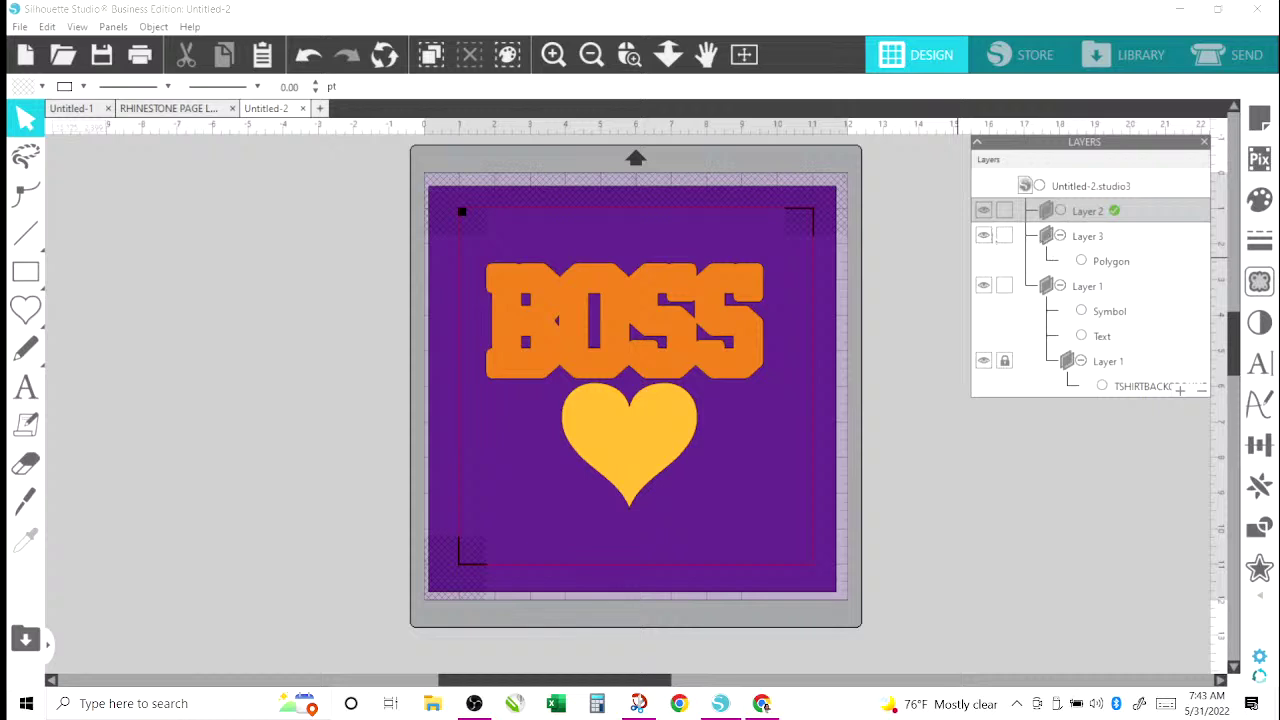
pyautogui.click(1004, 235)
pyautogui.click(1004, 235)
# Toggle the visibility of Layers 3, 1 and 2 to check their contents, leaving only Layer 3 hidden.
pyautogui.click(984, 236)
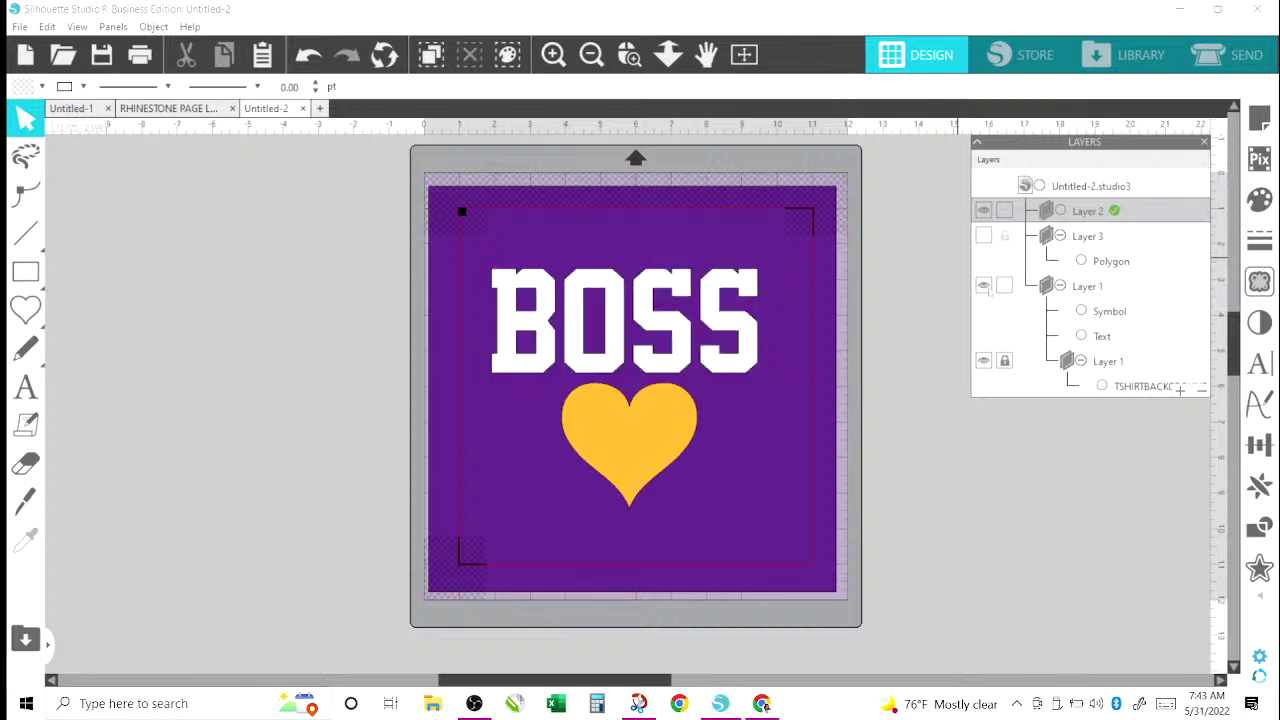
pyautogui.click(984, 286)
pyautogui.click(984, 286)
pyautogui.click(984, 236)
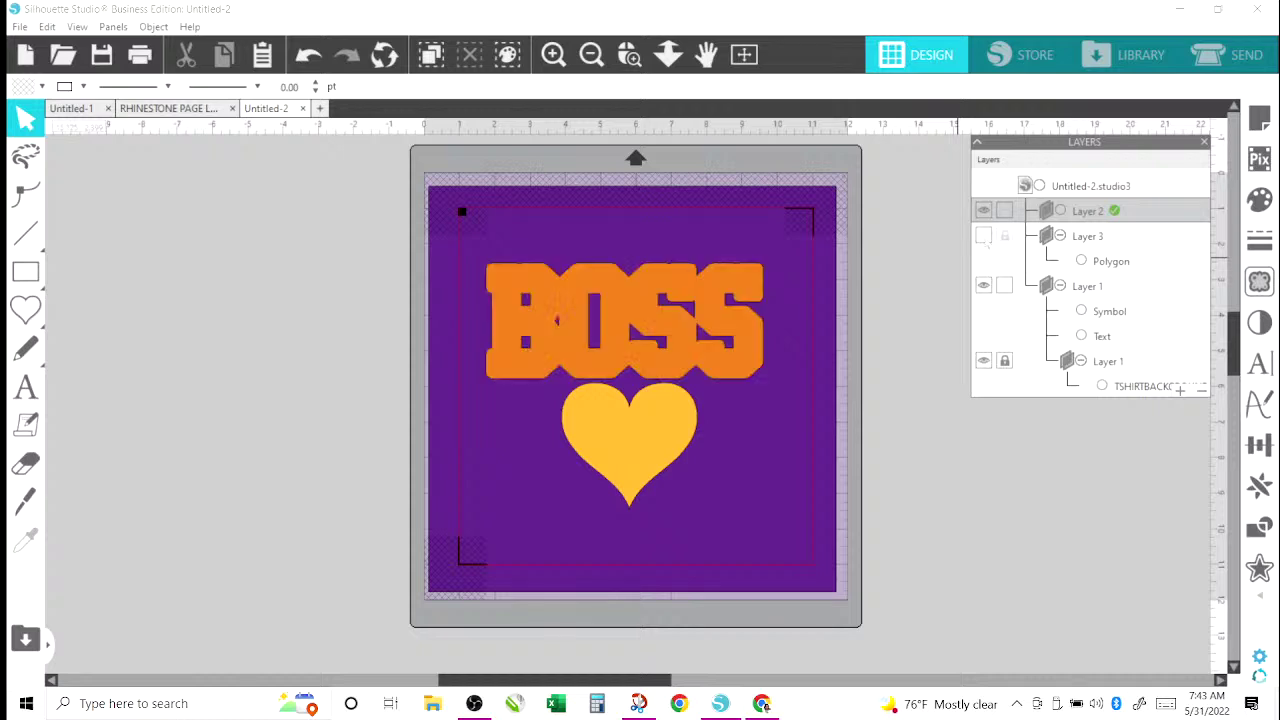
pyautogui.click(984, 236)
pyautogui.click(984, 210)
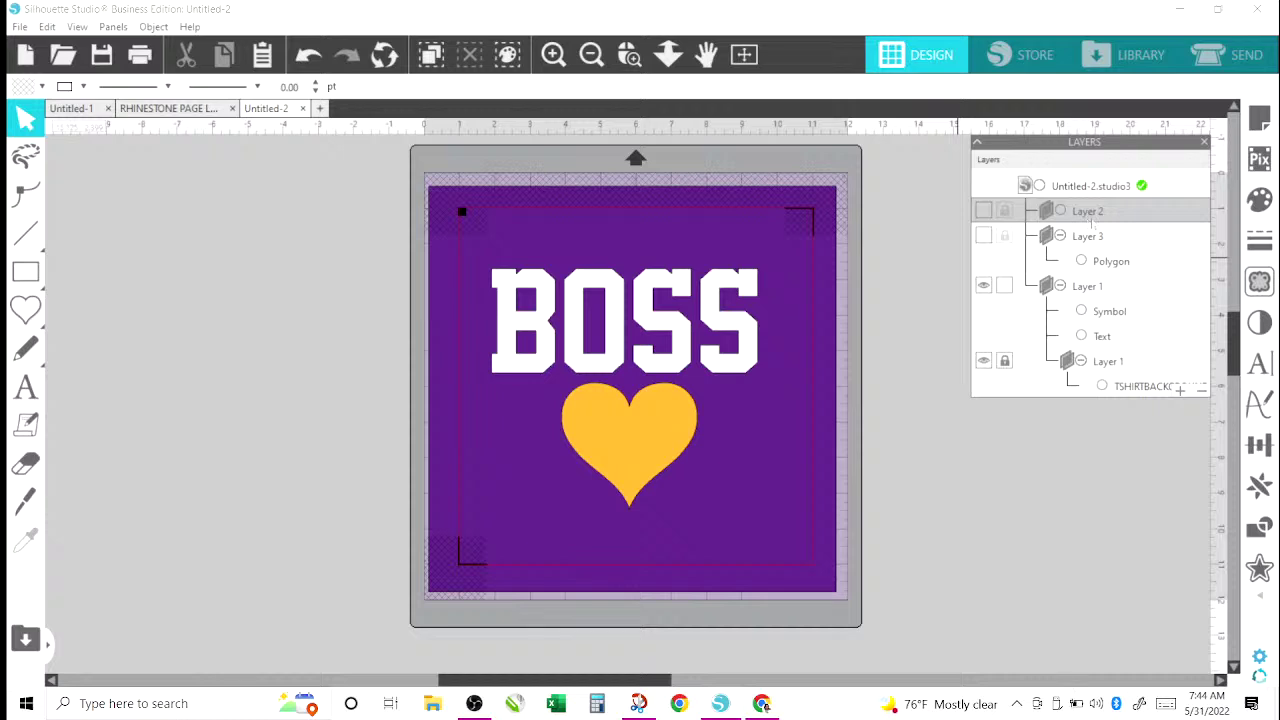
pyautogui.click(984, 211)
# Move Layer 2 below Layer 3 and return it above Layer 3.
pyautogui.click(1099, 242)
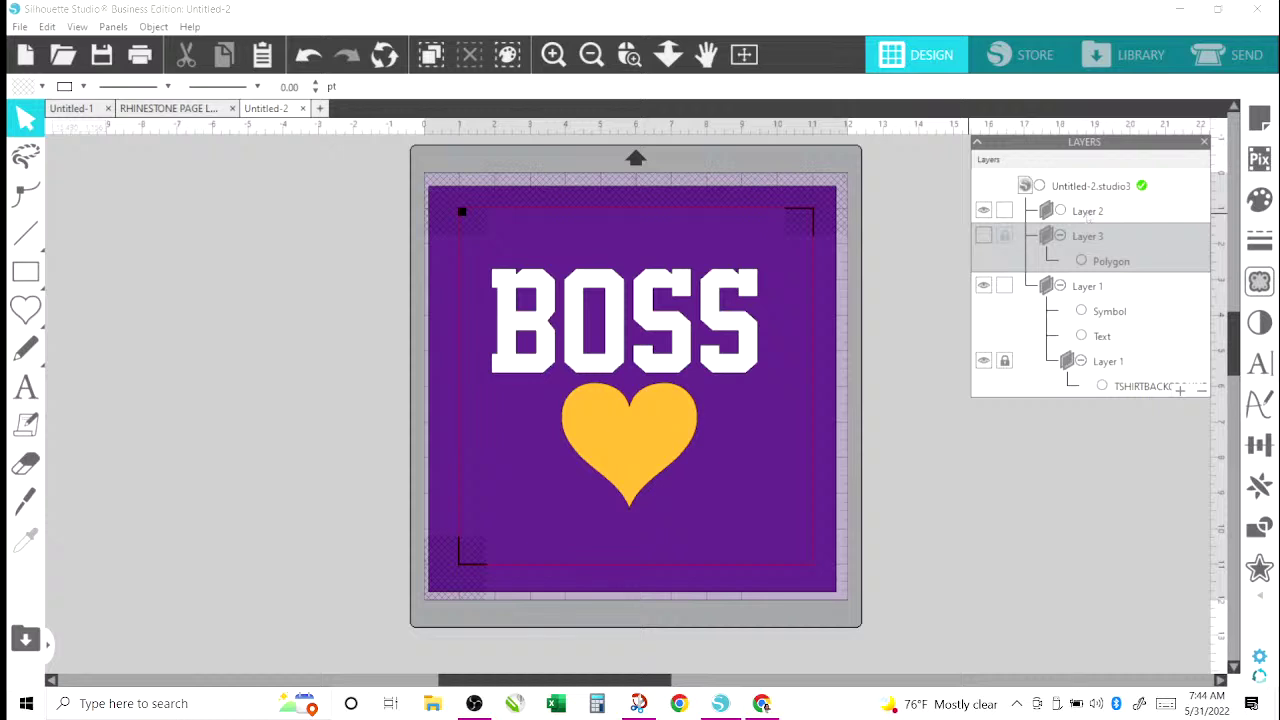
pyautogui.moveTo(1088, 211); pyautogui.dragTo(1090, 247)
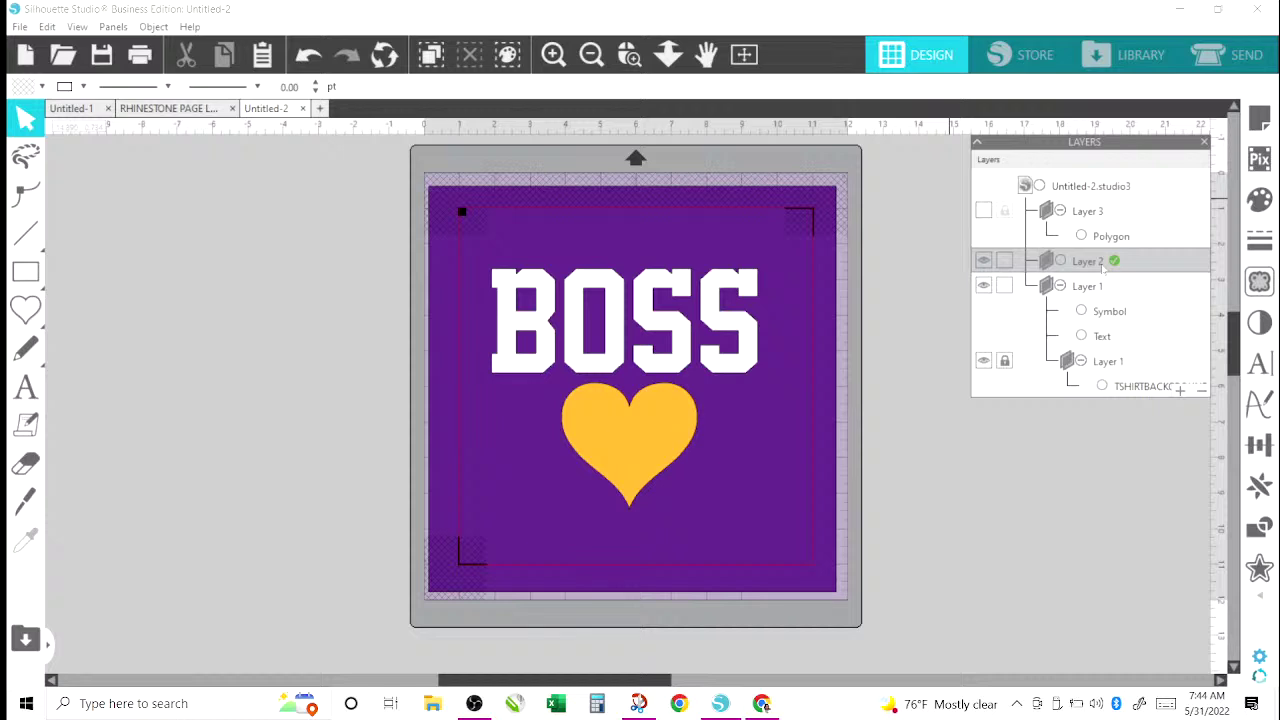
pyautogui.moveTo(1102, 268); pyautogui.dragTo(1090, 207)
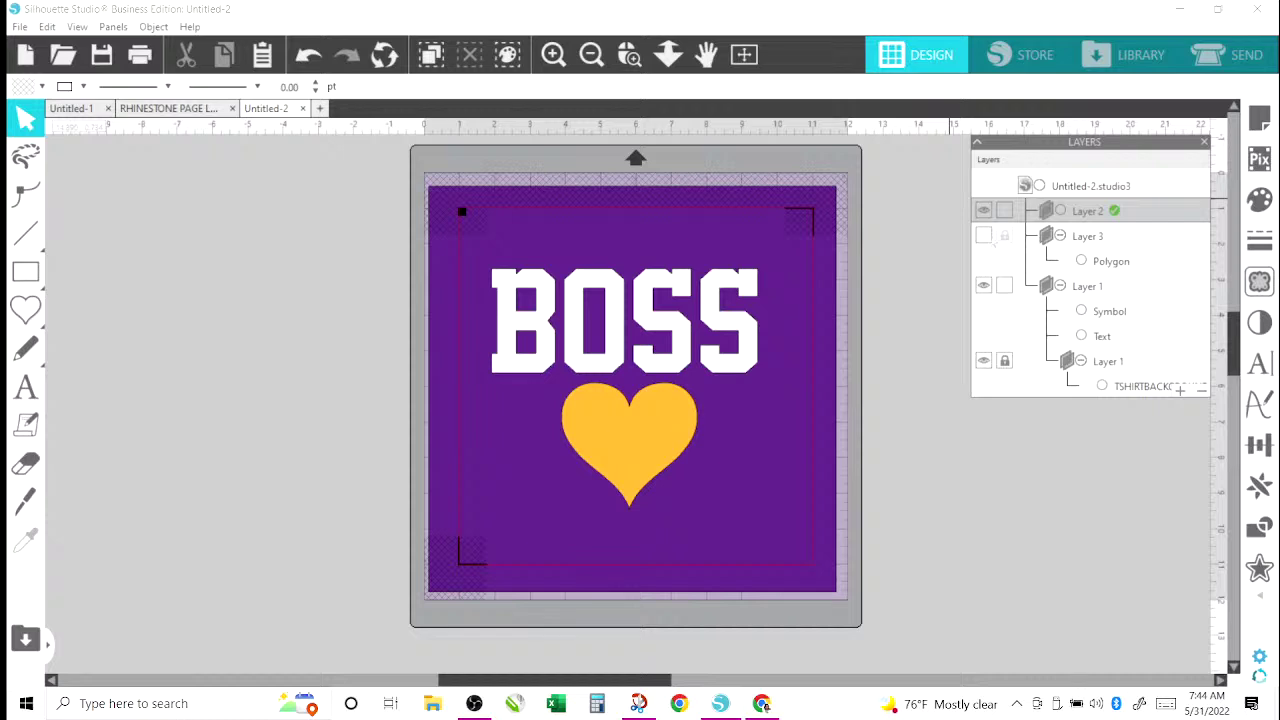
# Toggle Layer 3's visibility several times and leave the orange offset shown.
pyautogui.click(988, 238)
pyautogui.click(988, 238)
pyautogui.click(988, 238)
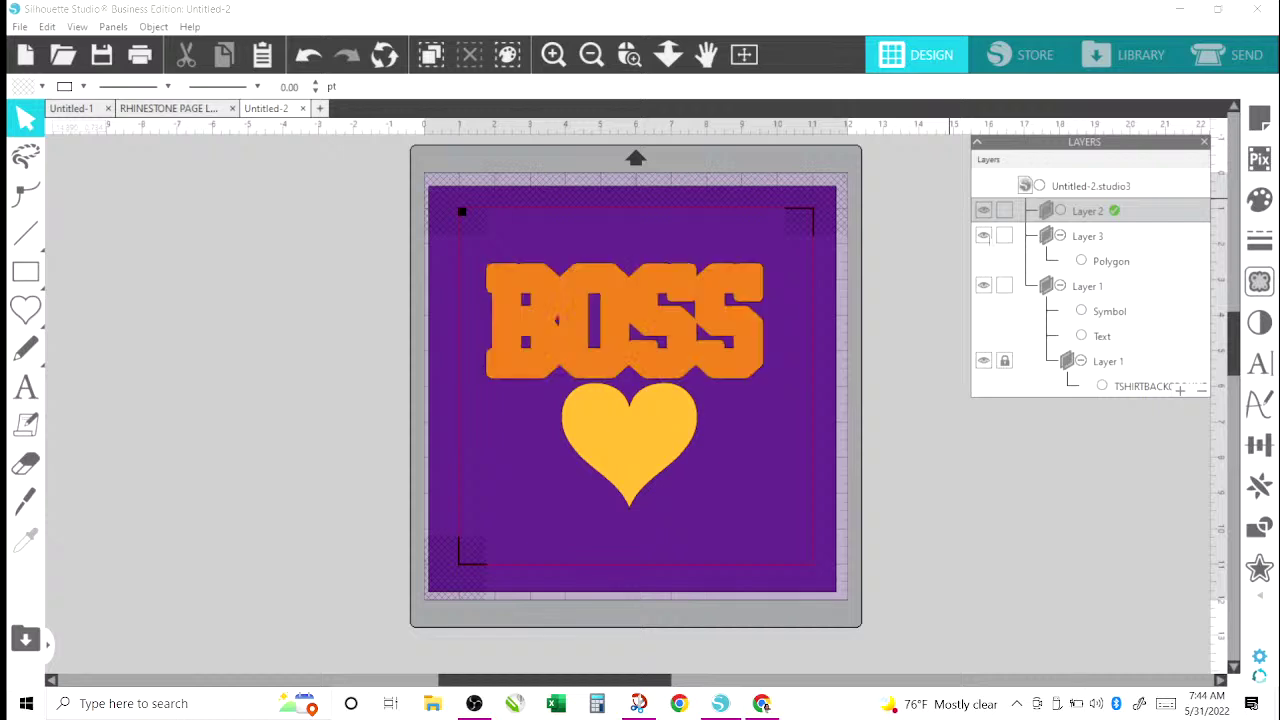
# Toggle the visibility of Layers 2, 3 and 1 to check their contents, leaving all of them shown.
pyautogui.click(1005, 211)
pyautogui.click(988, 238)
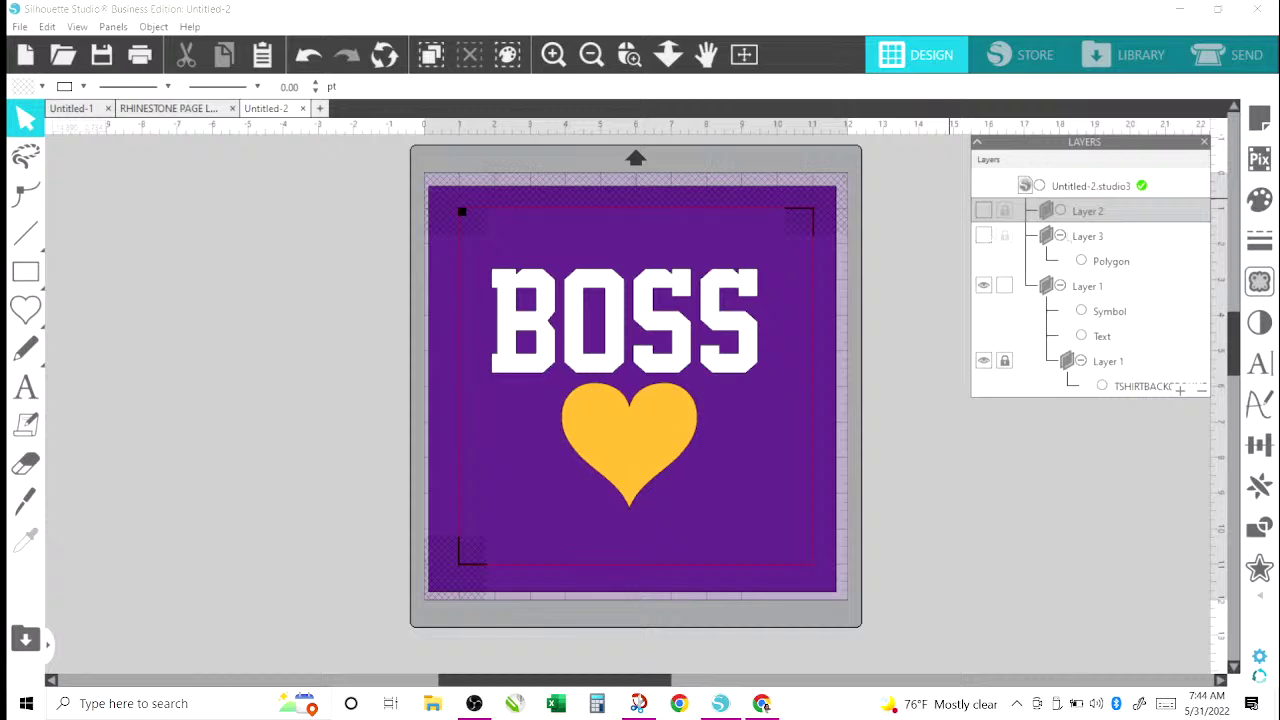
pyautogui.click(1100, 262)
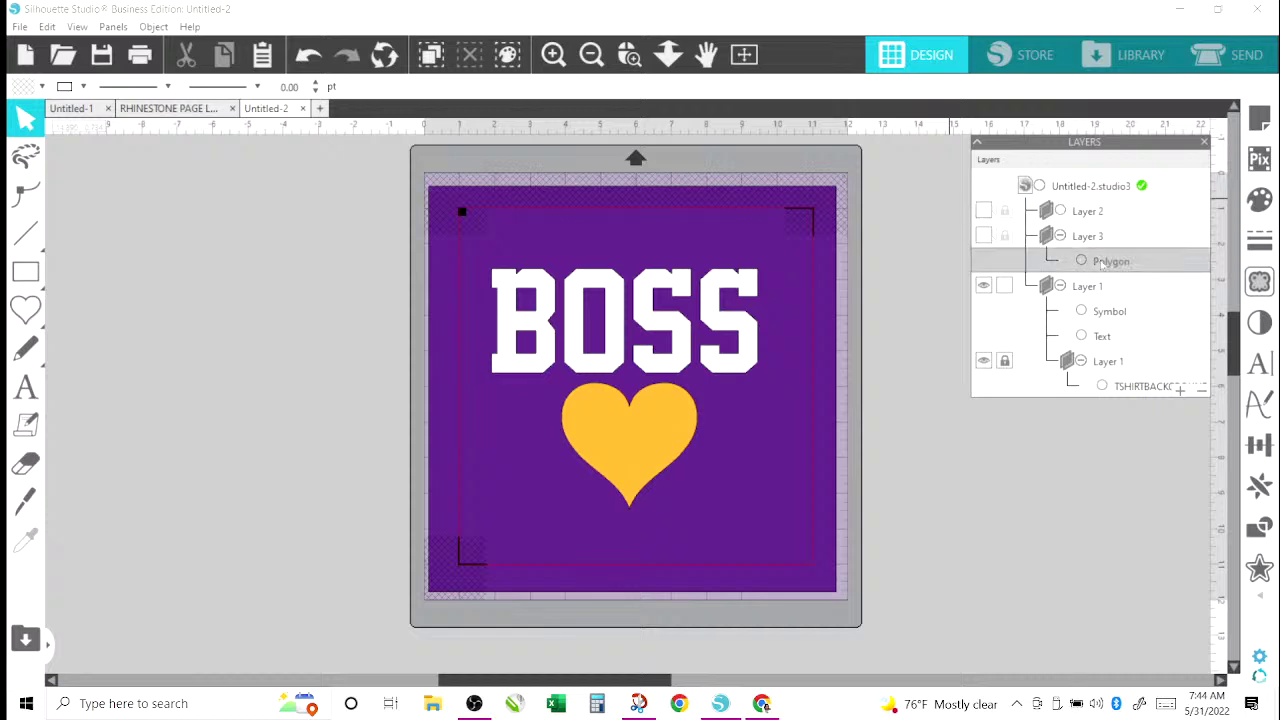
pyautogui.click(983, 287)
pyautogui.click(983, 287)
pyautogui.click(983, 212)
pyautogui.click(983, 235)
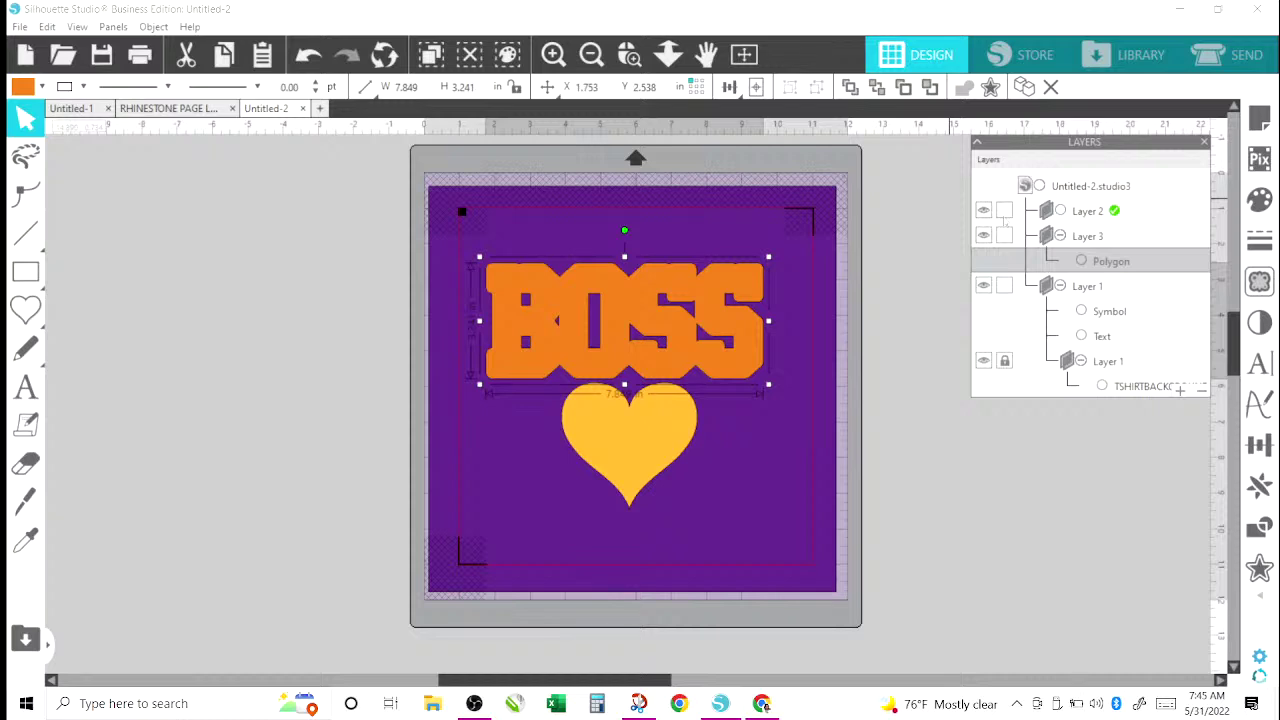
# Move the orange Polygon from Layer 3 into Layer 2 and toggle both layers' visibility to check the move.
pyautogui.click(1079, 213)
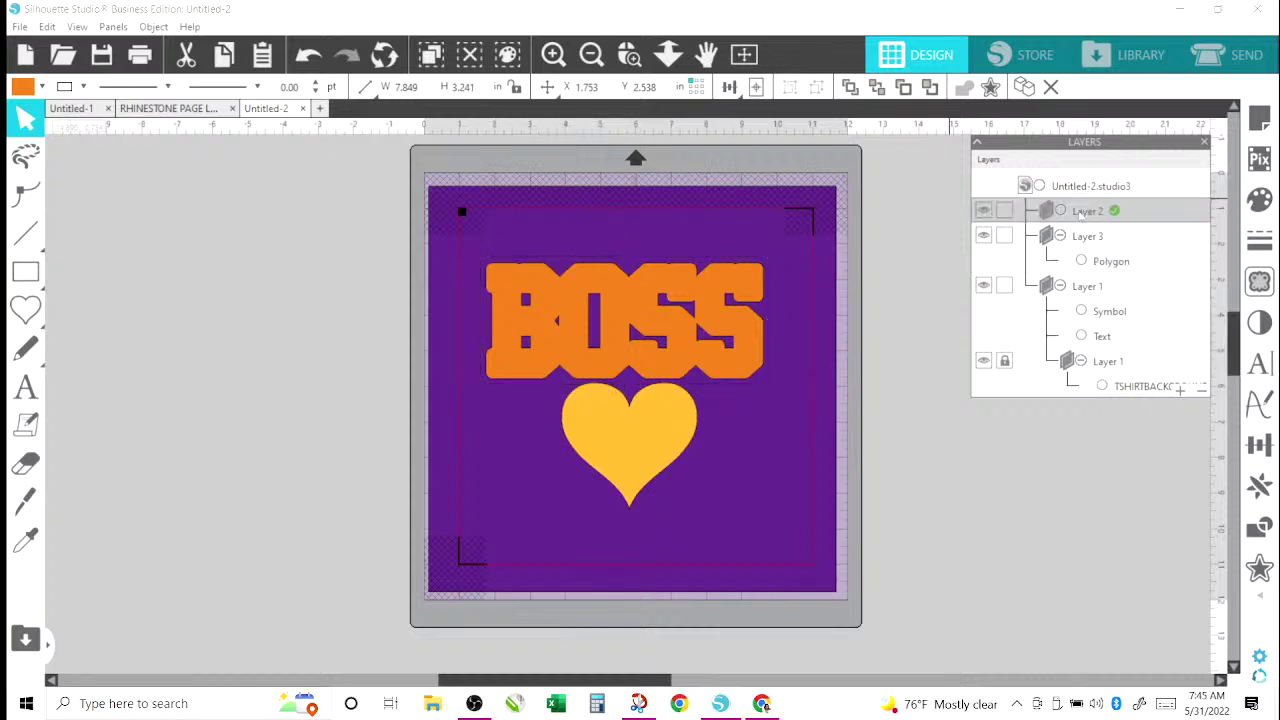
pyautogui.click(1100, 270)
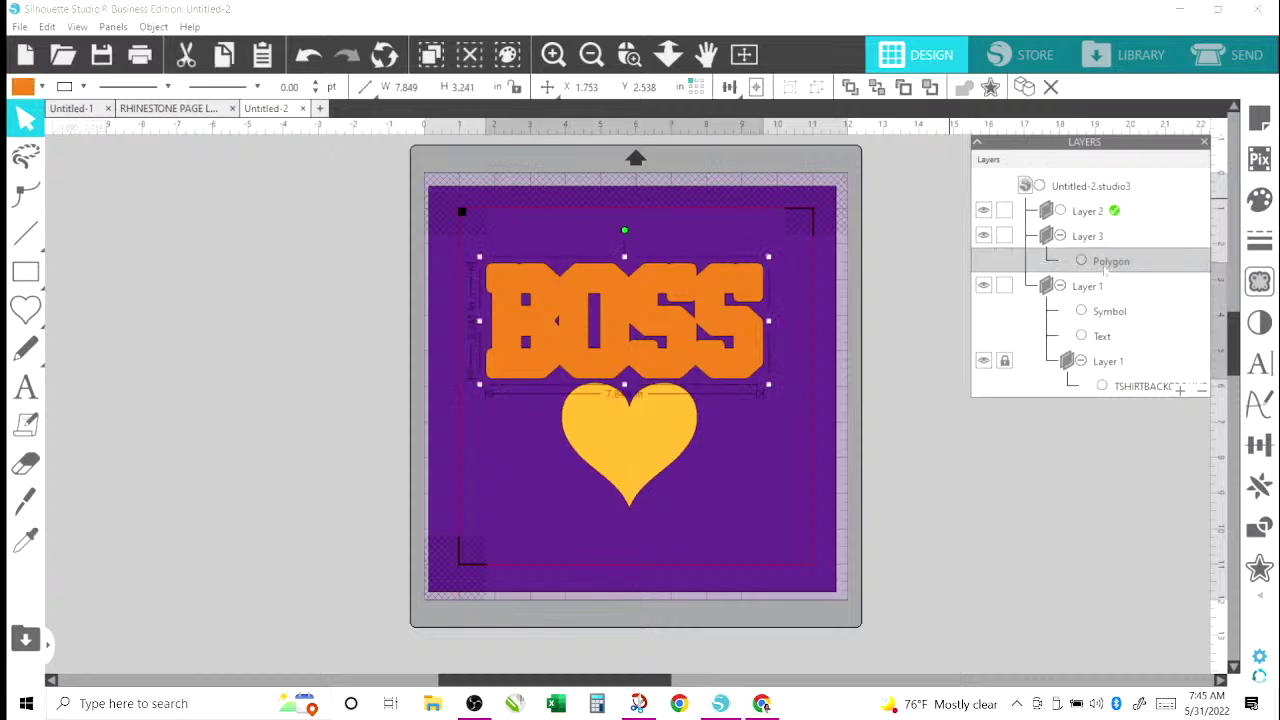
pyautogui.moveTo(1104, 270); pyautogui.dragTo(1108, 225)
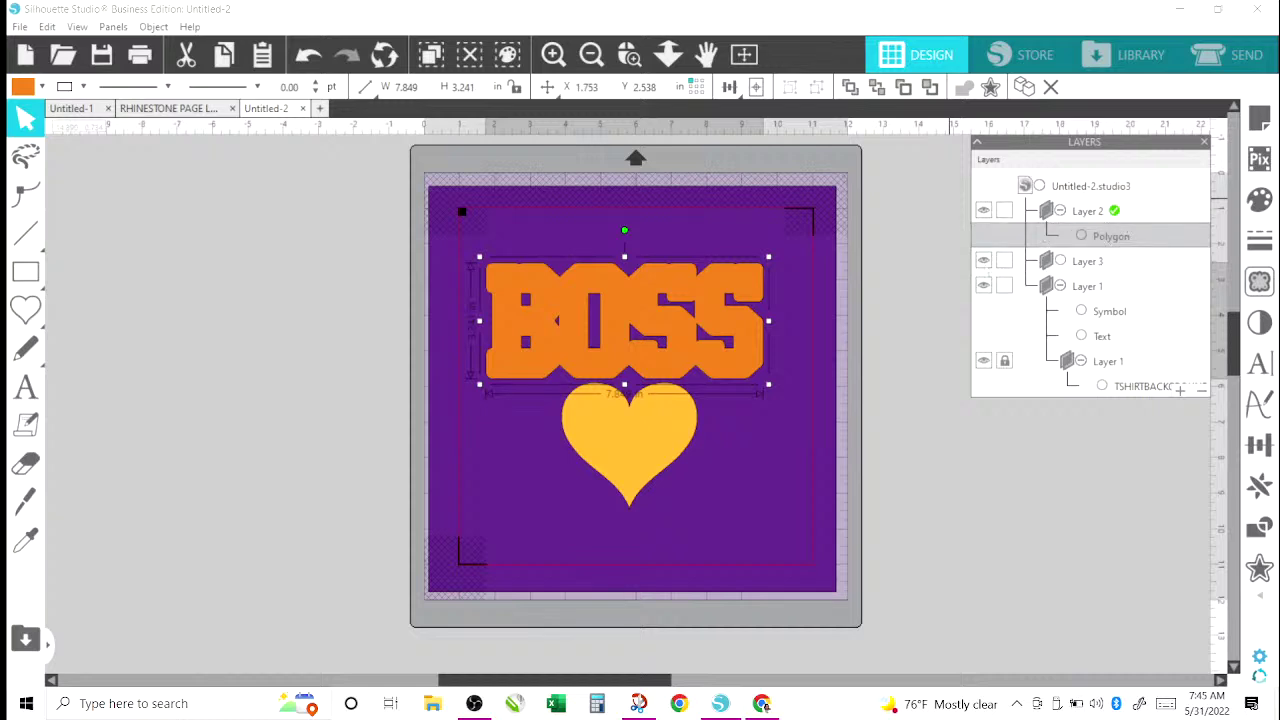
pyautogui.click(984, 261)
pyautogui.click(984, 261)
pyautogui.click(984, 212)
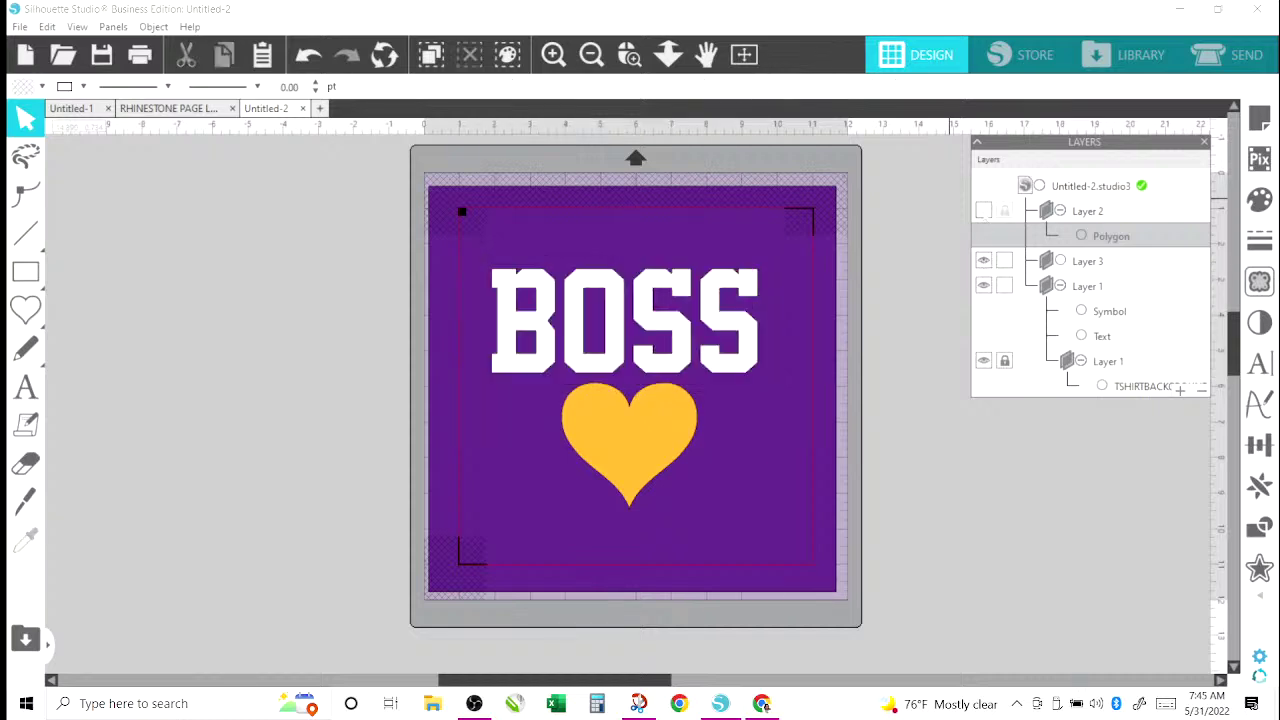
pyautogui.click(984, 211)
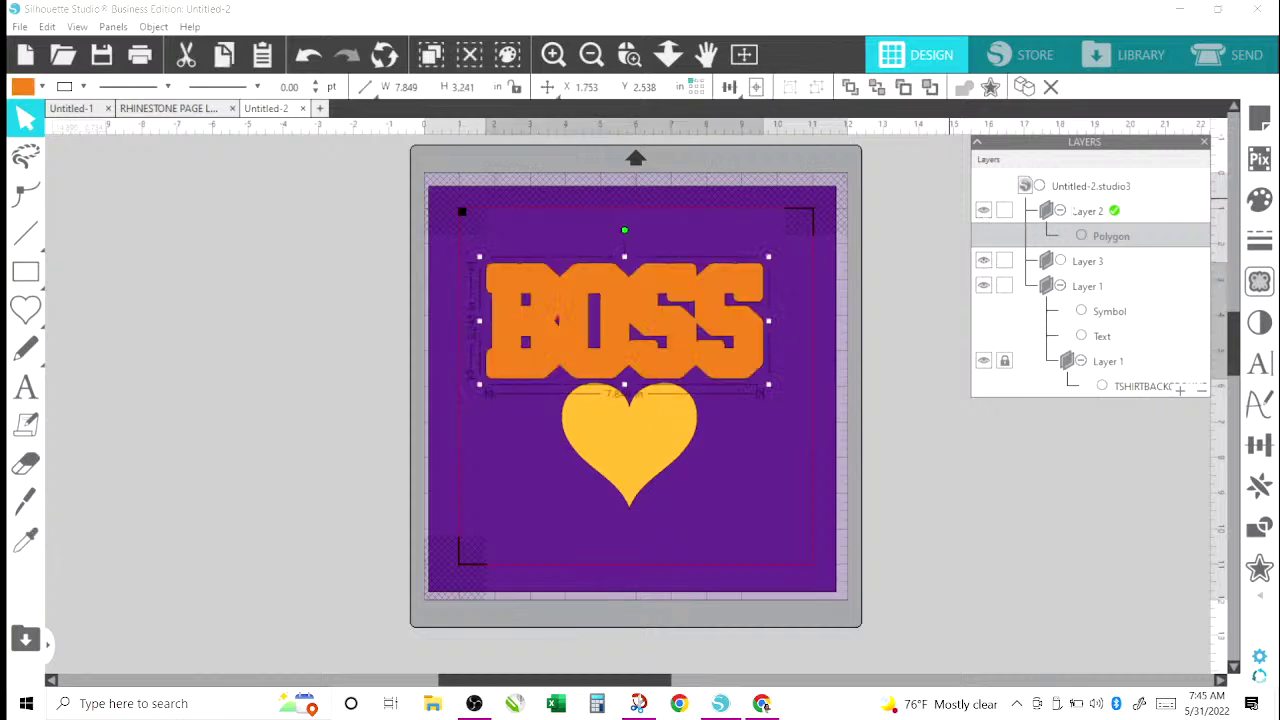
# Move Layer 3 above Layer 2 and toggle both layers' visibility, leaving only Layer 2 hidden.
pyautogui.click(1078, 220)
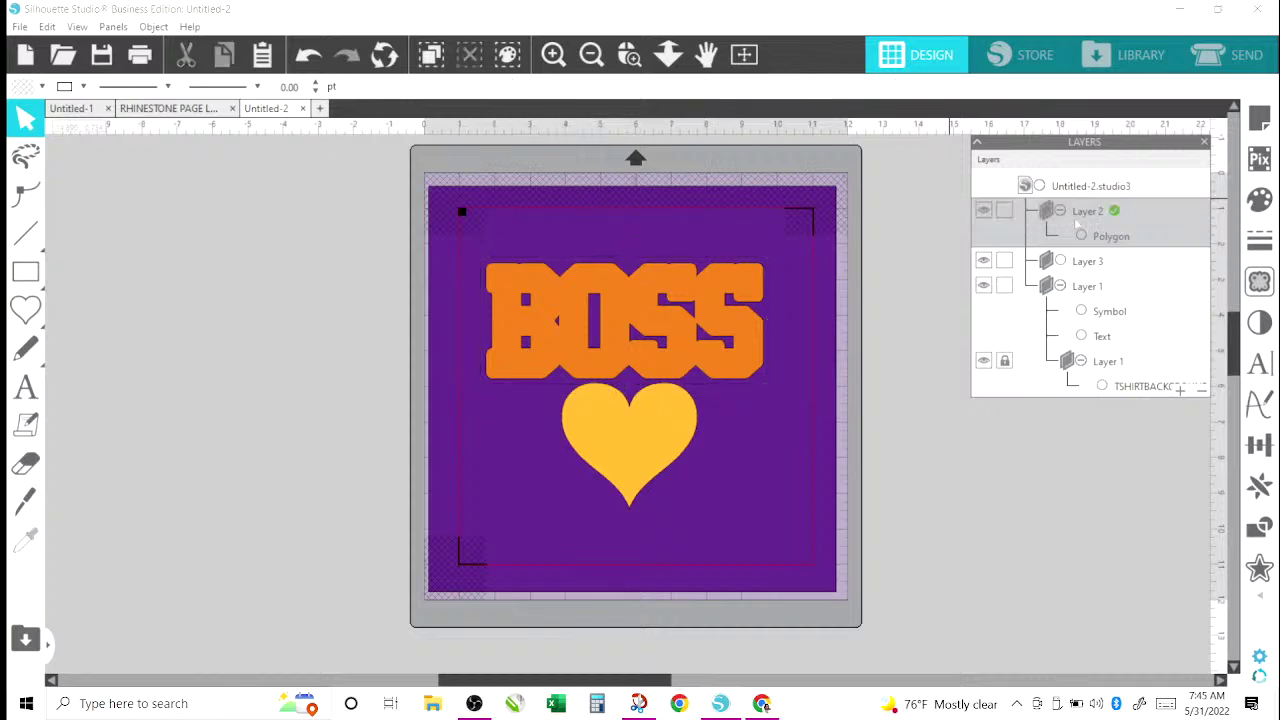
pyautogui.click(1085, 261)
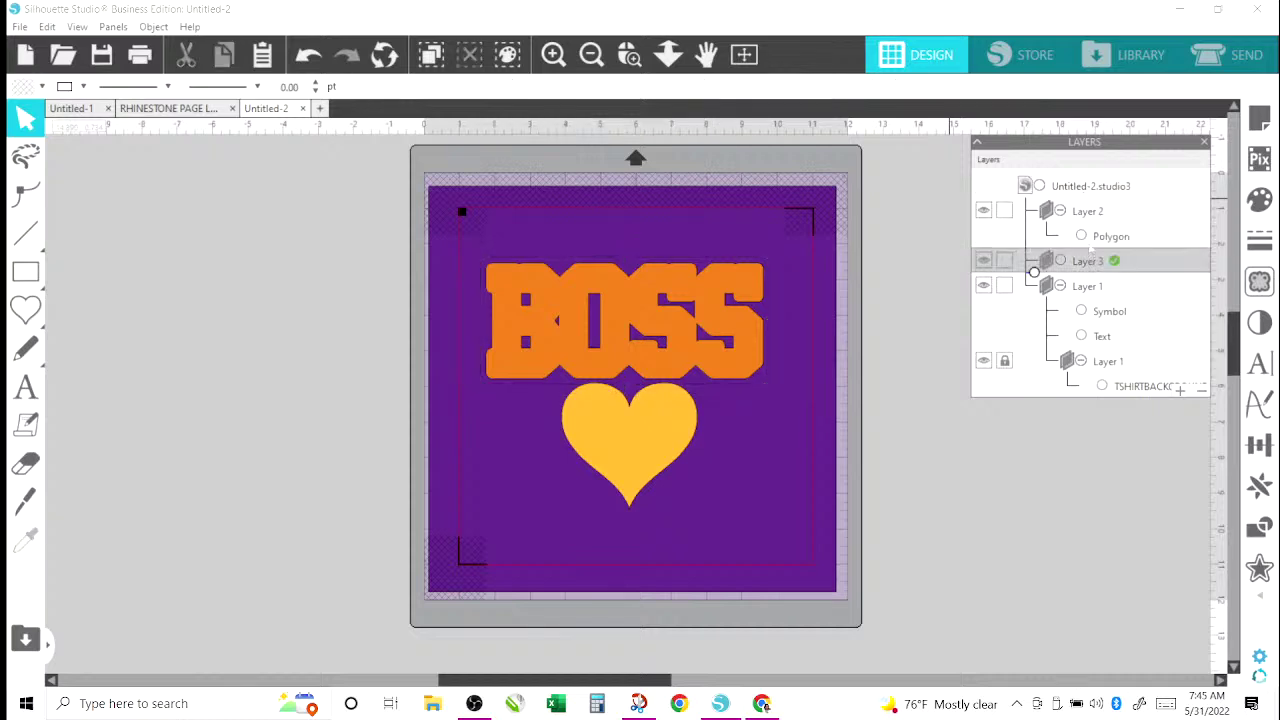
pyautogui.moveTo(1077, 208); pyautogui.dragTo(1078, 208)
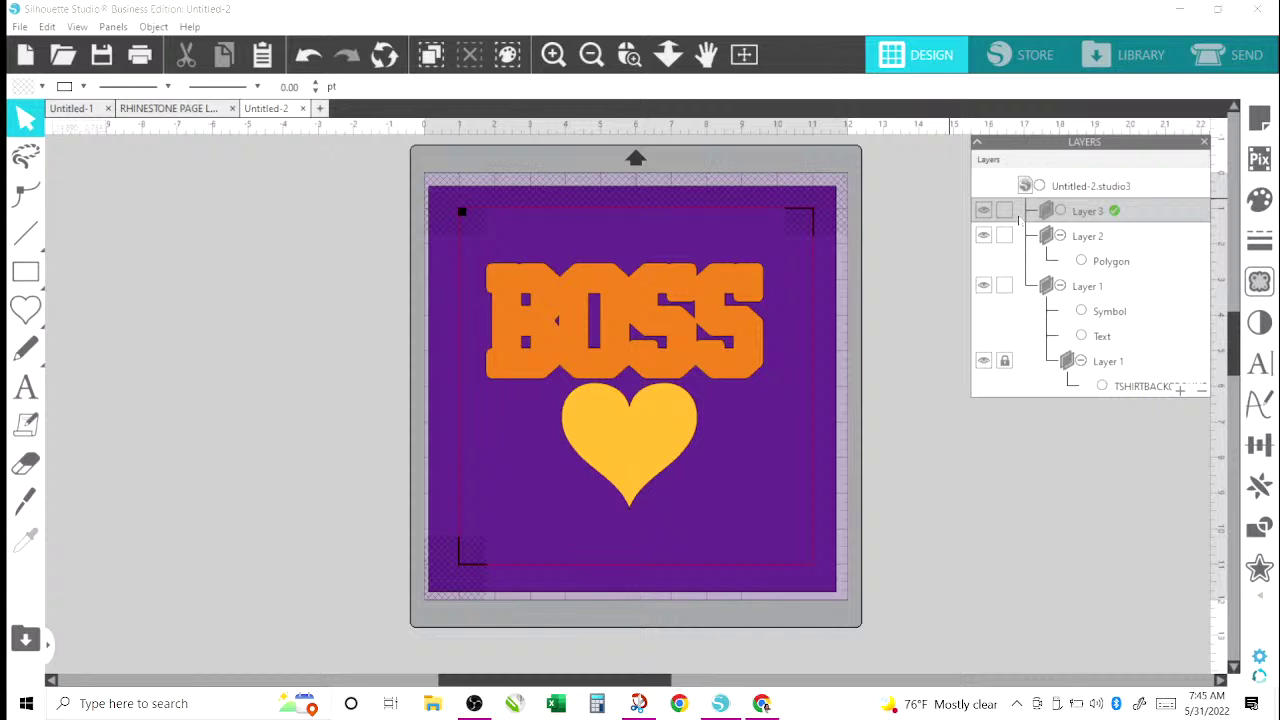
pyautogui.click(985, 211)
pyautogui.click(984, 235)
pyautogui.click(985, 211)
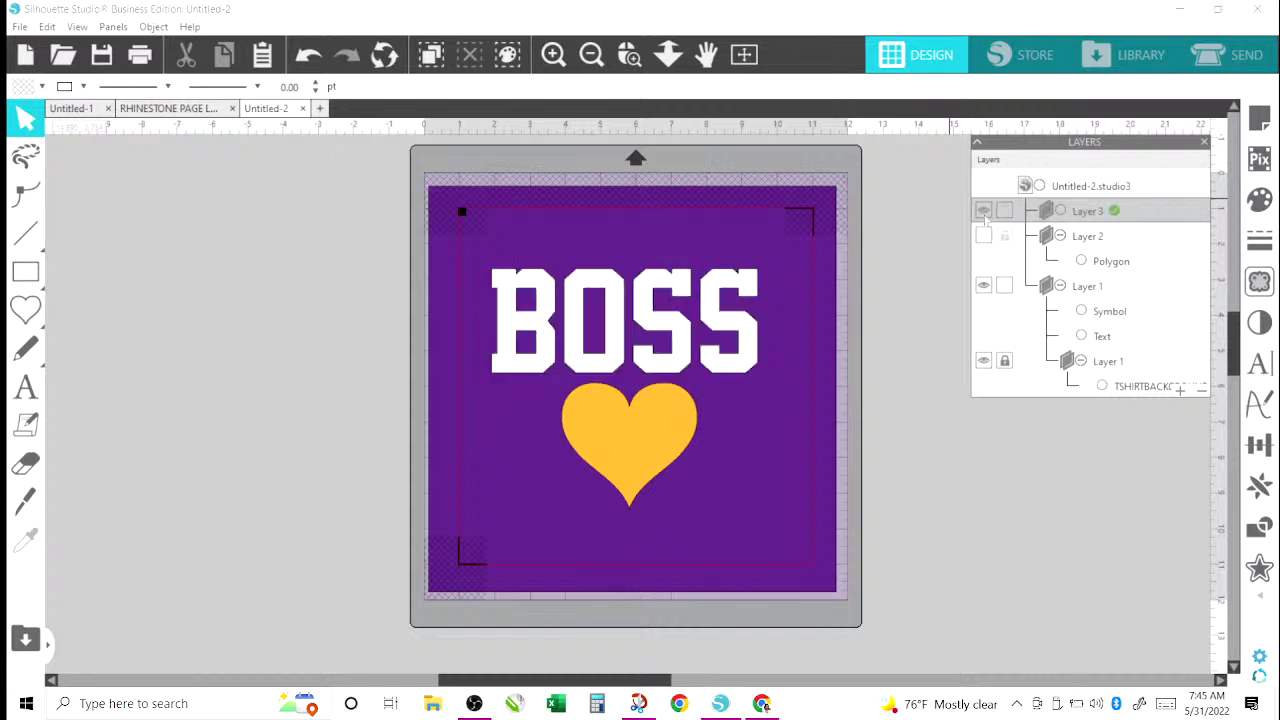
pyautogui.click(984, 235)
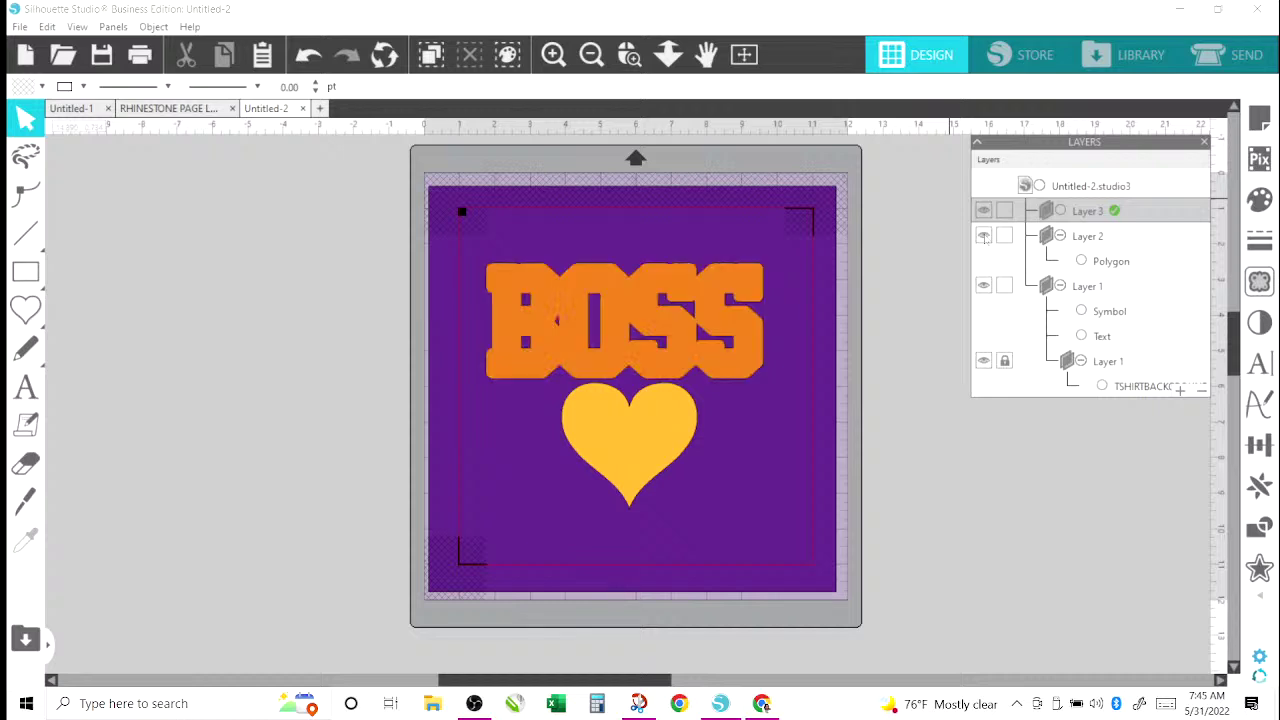
pyautogui.click(984, 235)
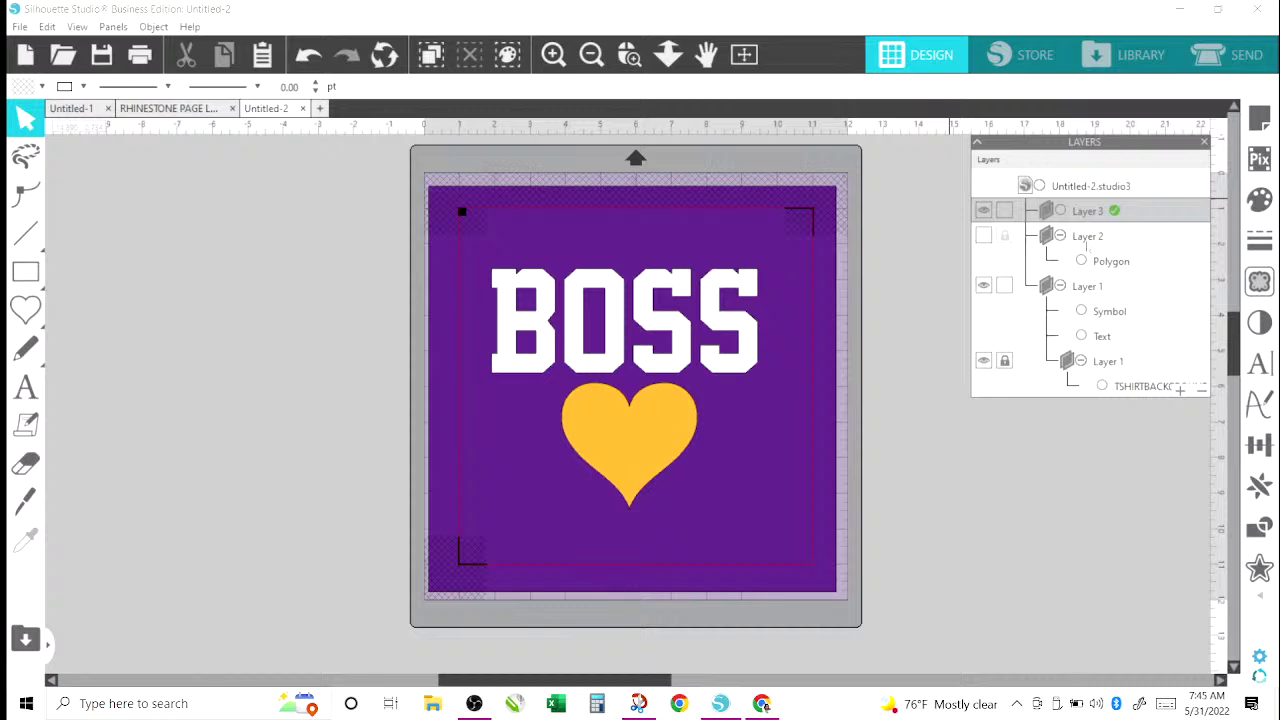
# Move the Polygon out of Layer 2 to sit directly beneath Layer 3, and show both Layers 3 and 2.
pyautogui.moveTo(1111, 262); pyautogui.dragTo(1111, 233)
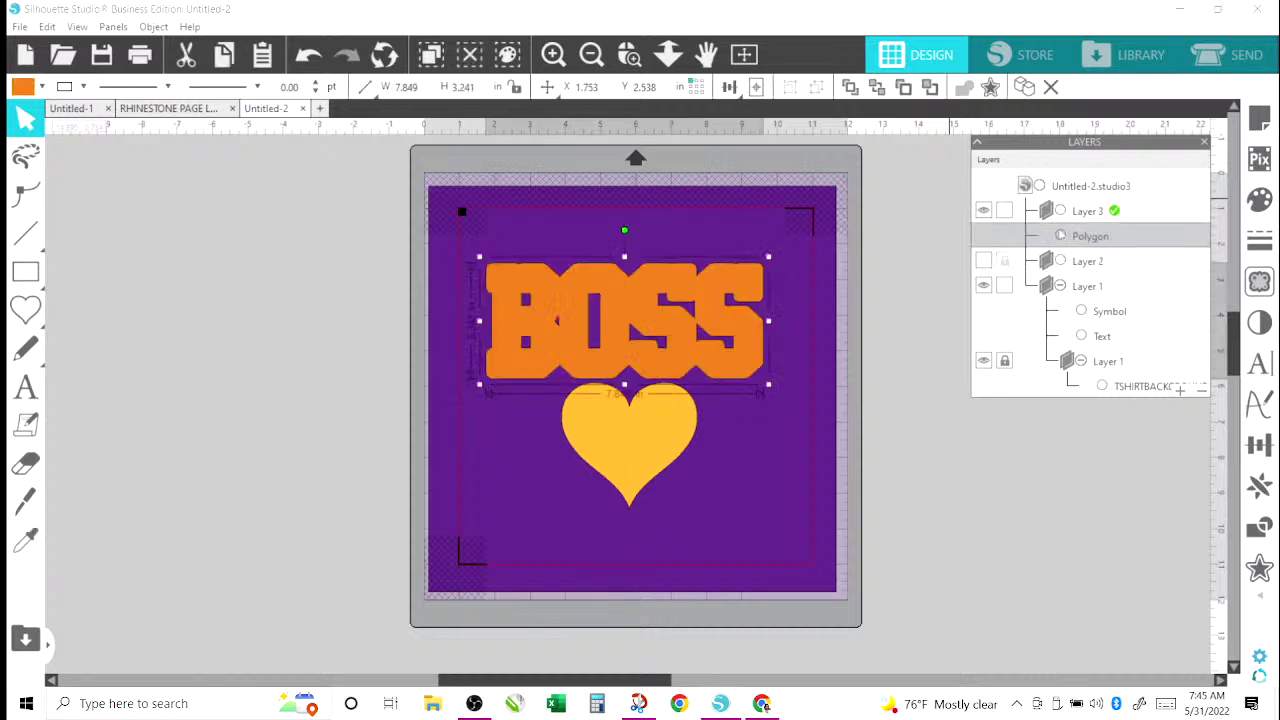
pyautogui.click(983, 211)
pyautogui.click(983, 261)
pyautogui.click(983, 211)
pyautogui.click(1088, 261)
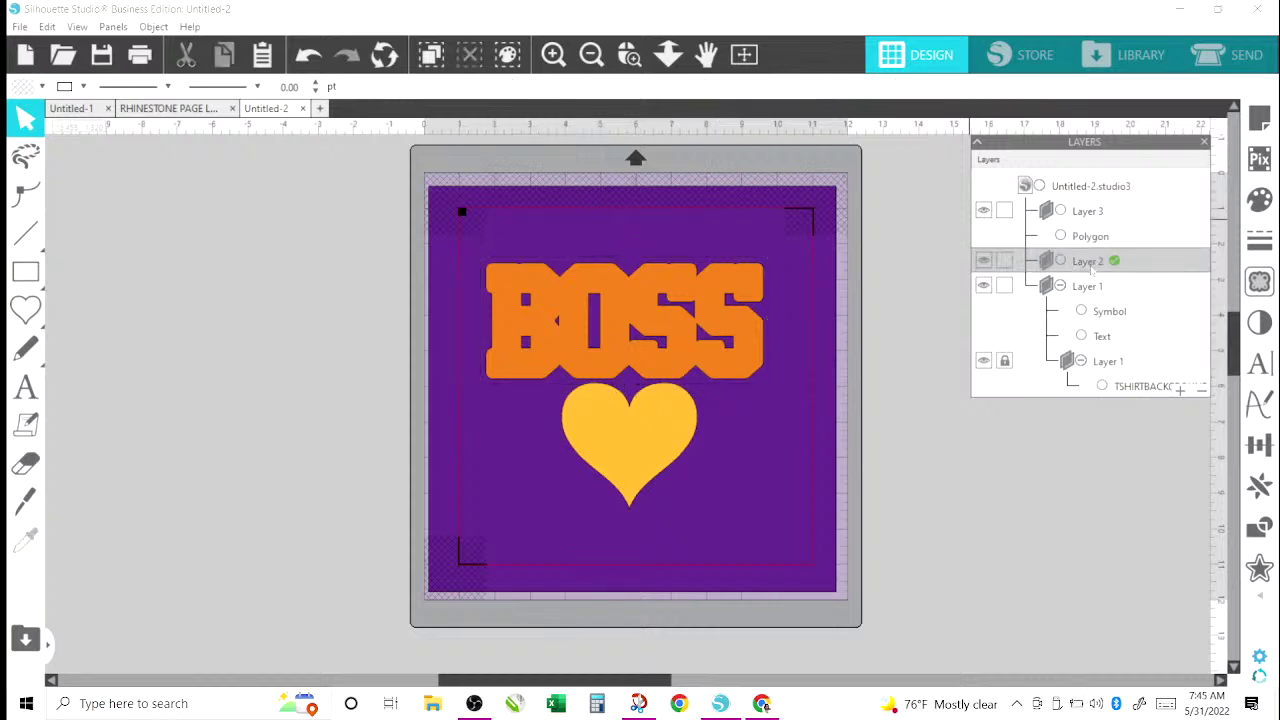
# Toggle Layer 1's visibility and select its heart Symbol and Text to check what the layer contains.
pyautogui.click(984, 287)
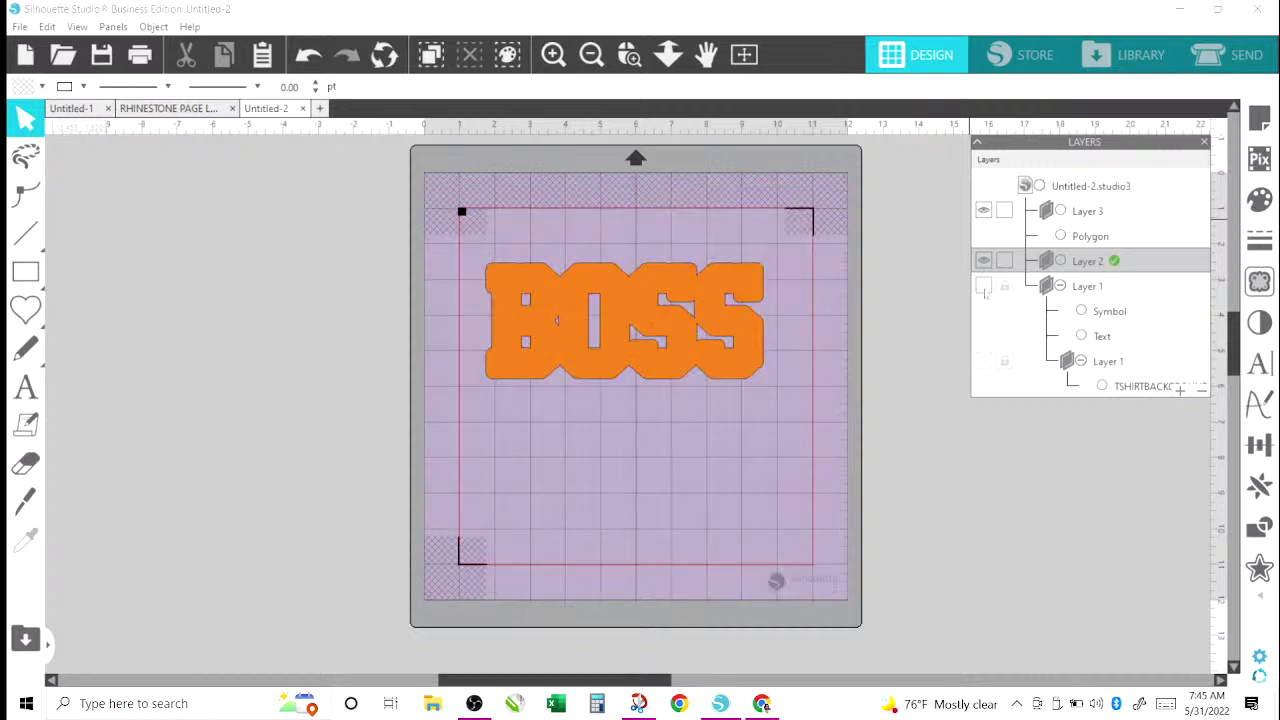
pyautogui.click(984, 287)
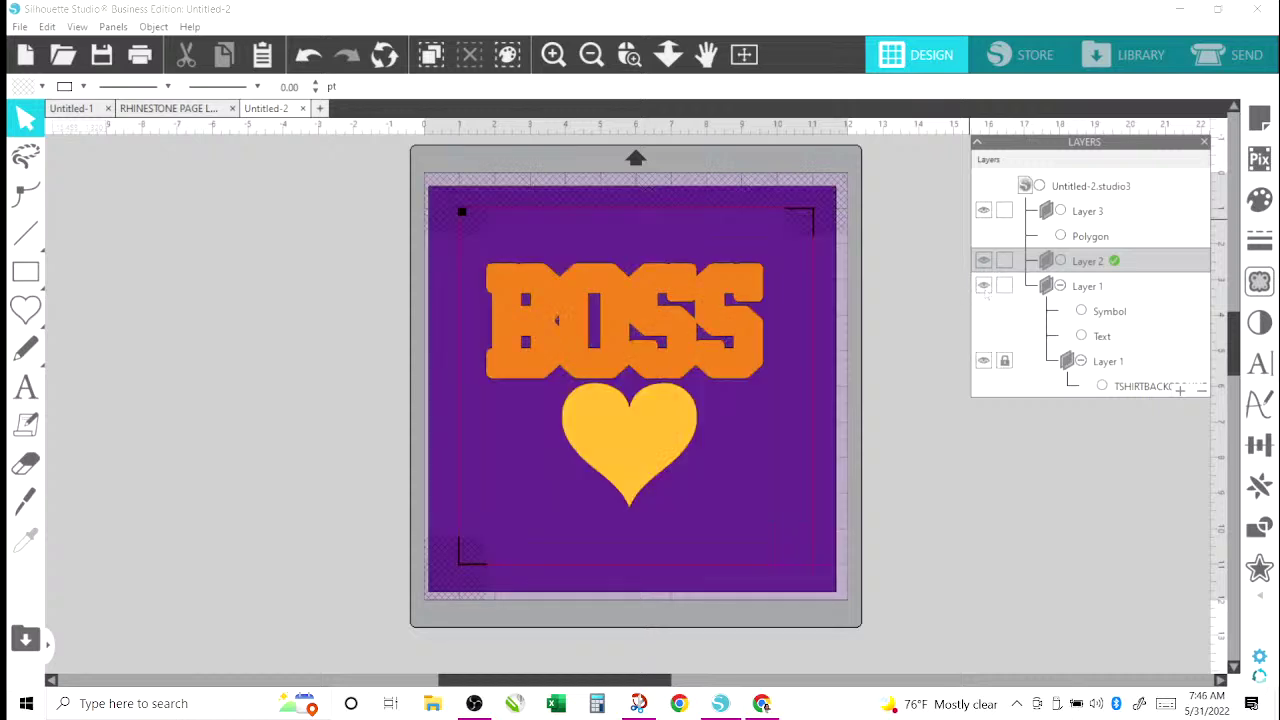
pyautogui.click(1121, 314)
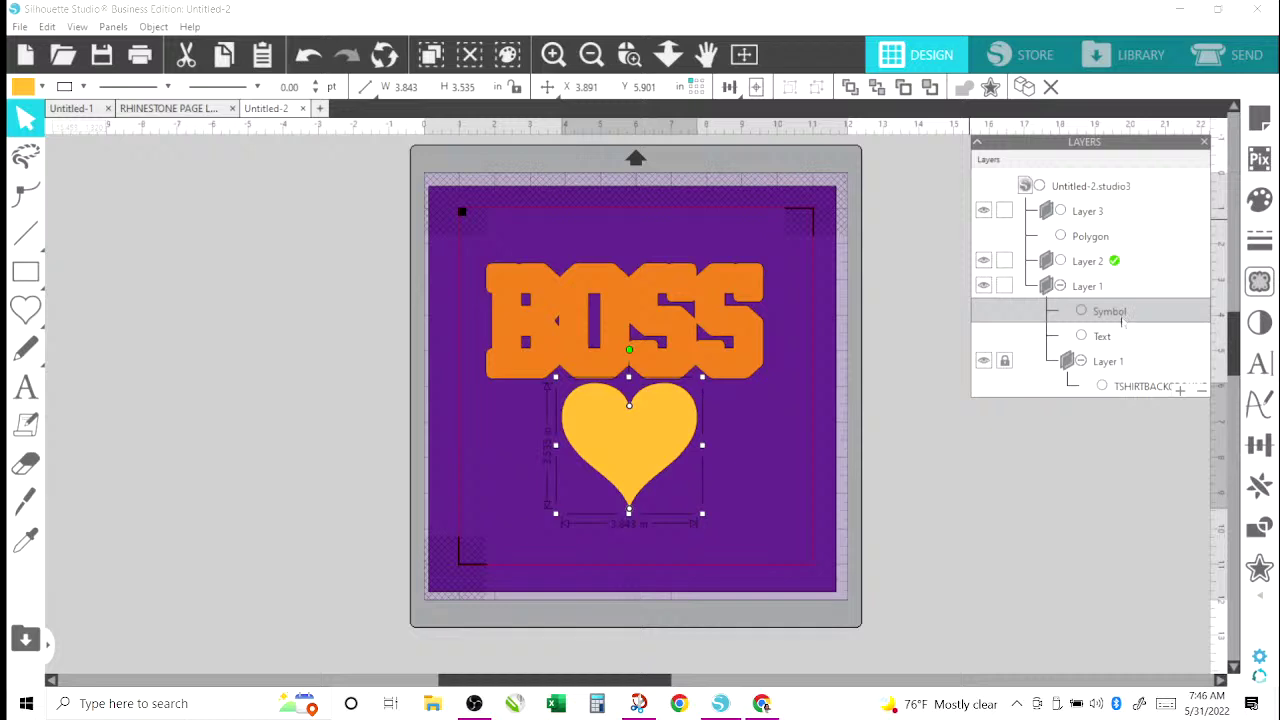
pyautogui.click(1112, 337)
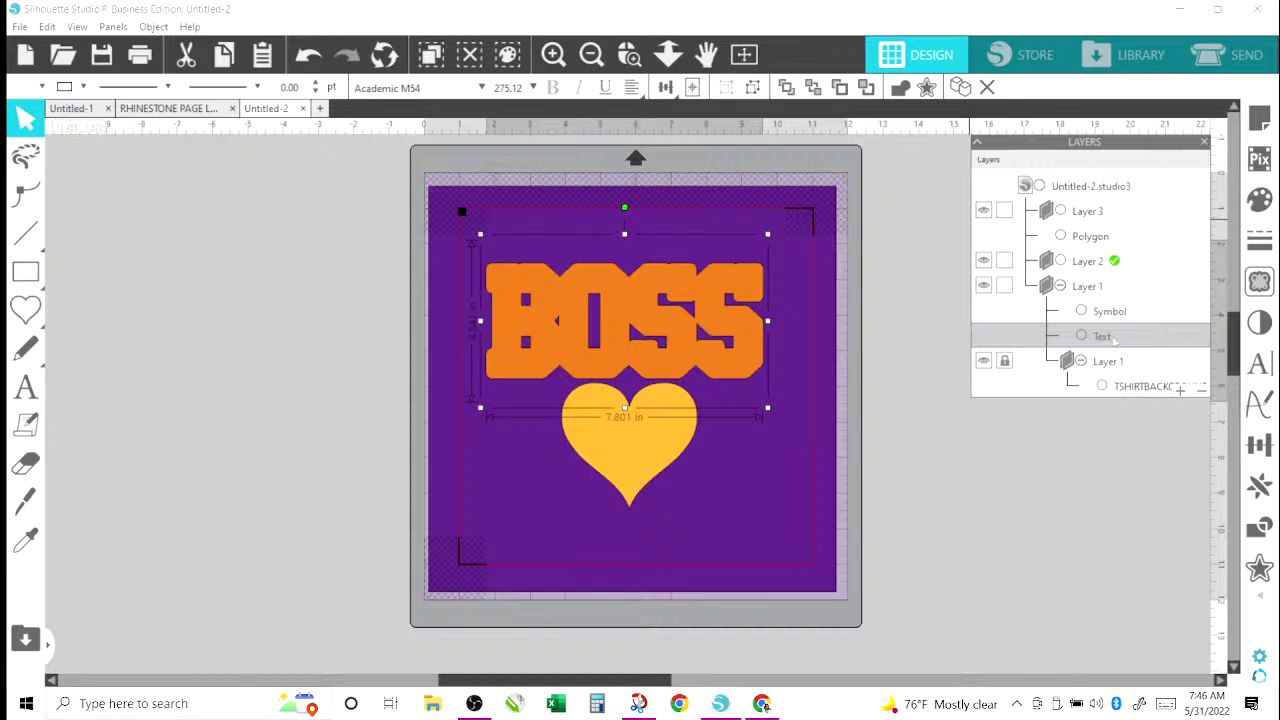
# Hide Layers 1, 3 and 2 and select the orange BOSS offset to check which layer holds it.
pyautogui.click(982, 287)
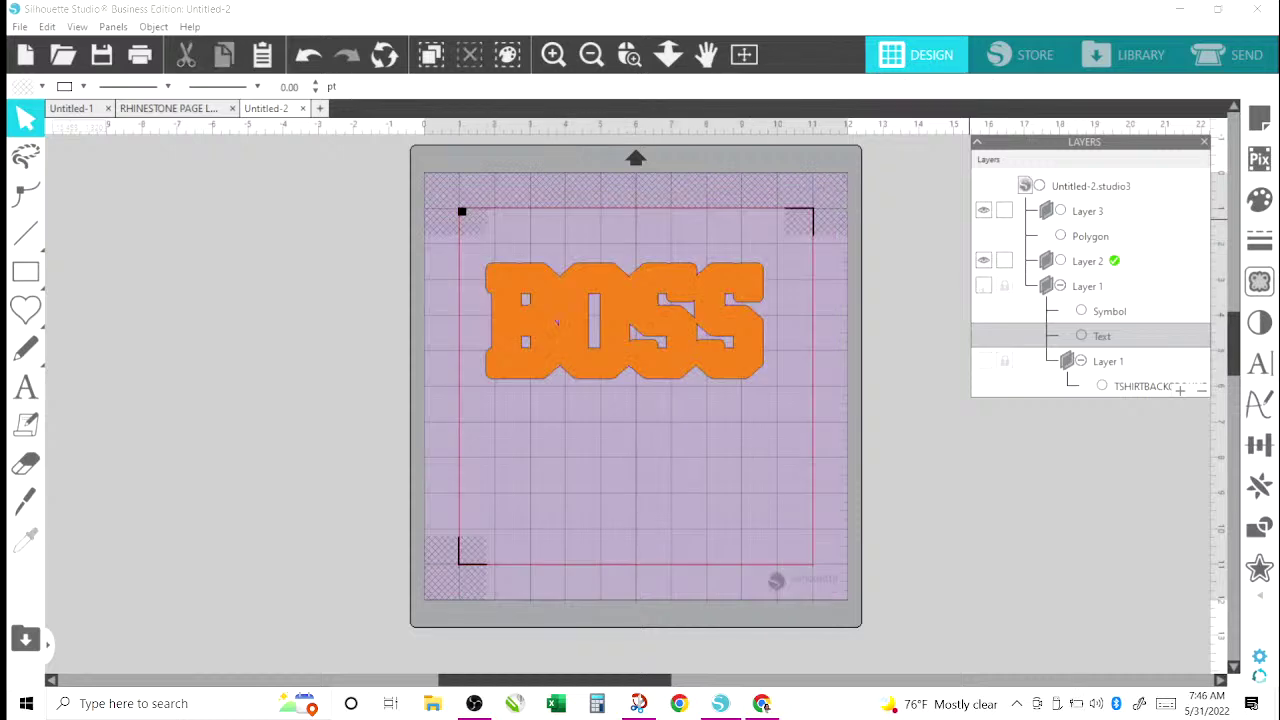
pyautogui.click(983, 261)
pyautogui.click(983, 261)
pyautogui.click(983, 211)
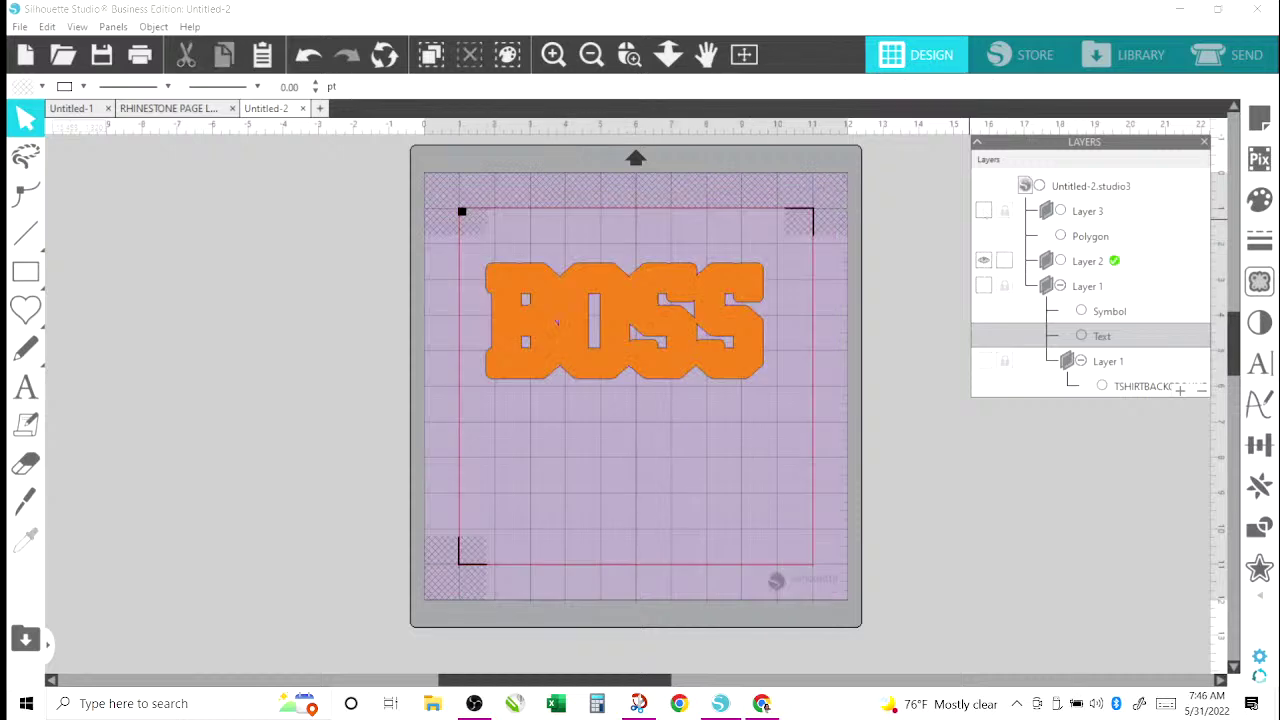
pyautogui.click(1095, 261)
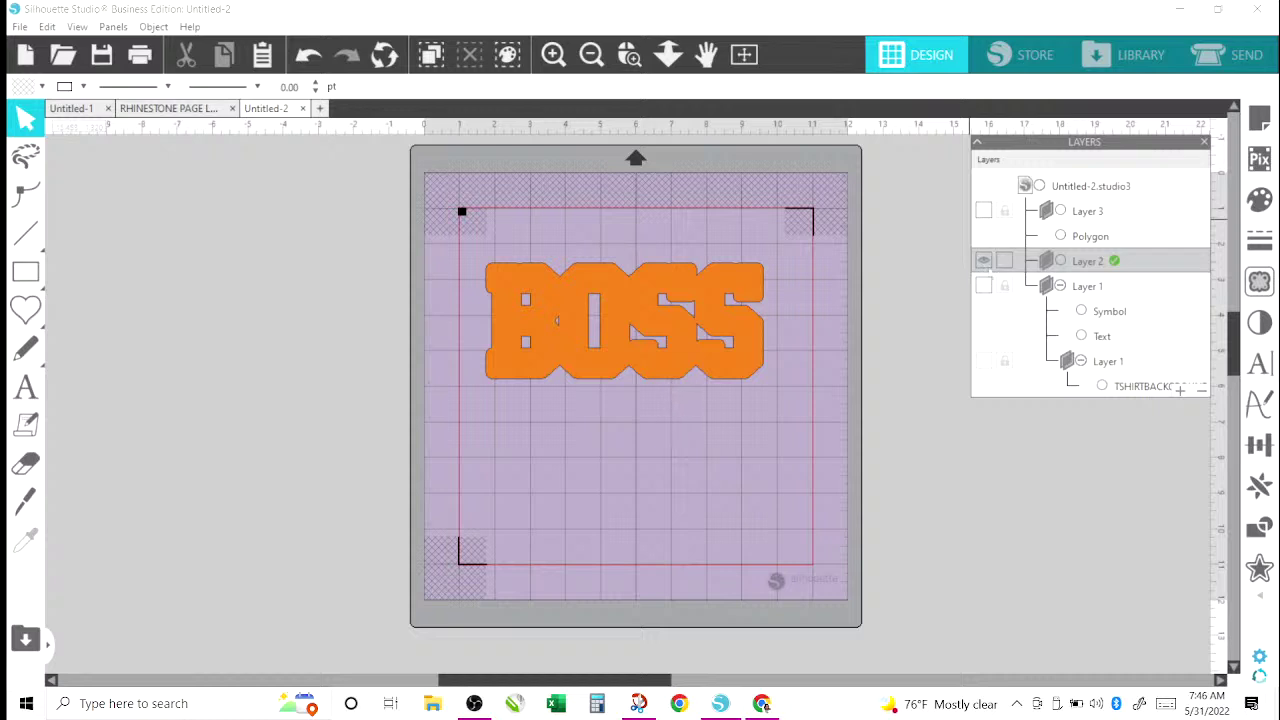
pyautogui.click(985, 261)
pyautogui.click(703, 299)
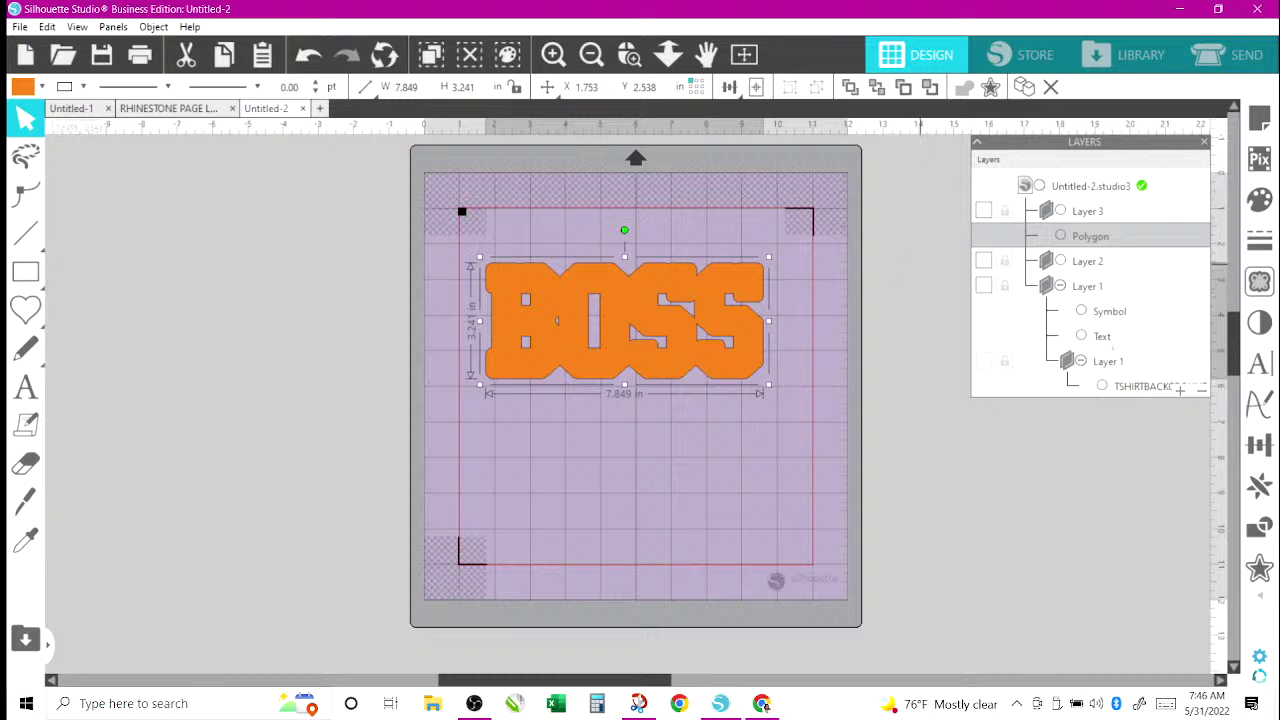
# Move the Text out of Layer 1 to beneath Layer 2, and move Layer 2 above Layer 3.
pyautogui.click(1106, 338)
pyautogui.moveTo(1106, 338); pyautogui.dragTo(1018, 260)
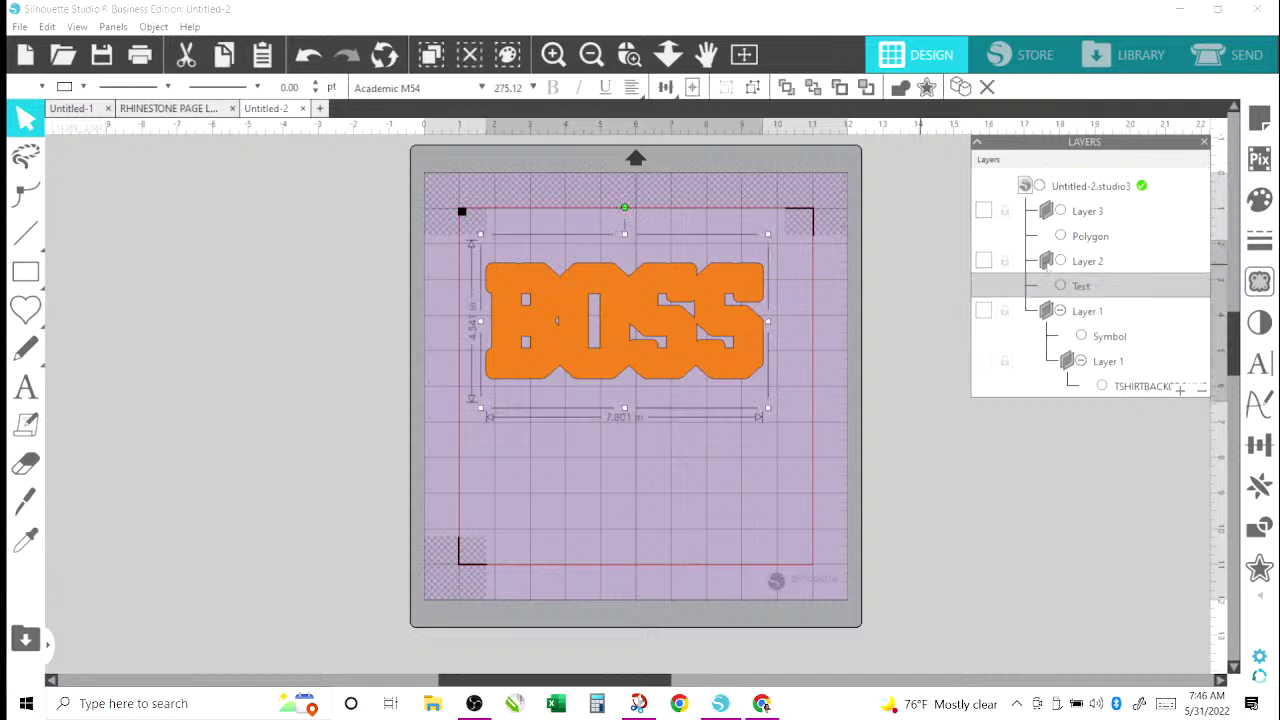
pyautogui.click(1046, 263)
pyautogui.moveTo(1046, 262); pyautogui.dragTo(1042, 208)
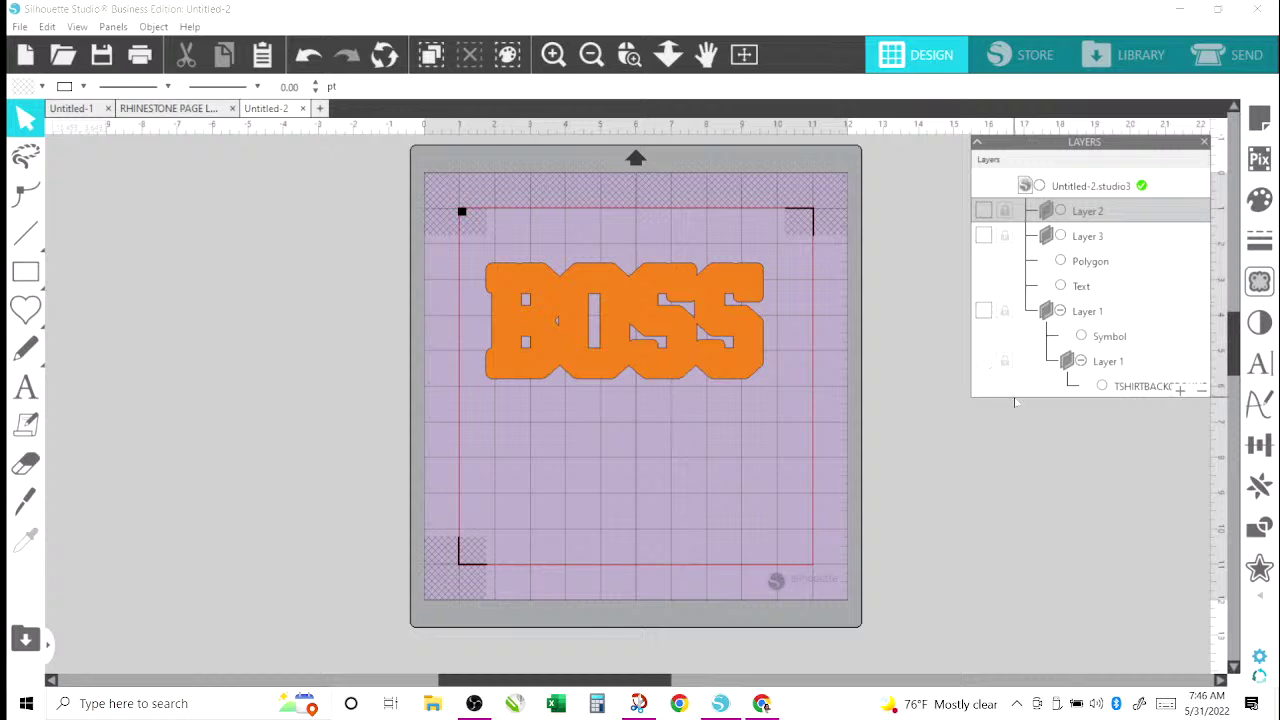
# Move the orange BOSS offset away from the white text and undo that move.
pyautogui.click(722, 338)
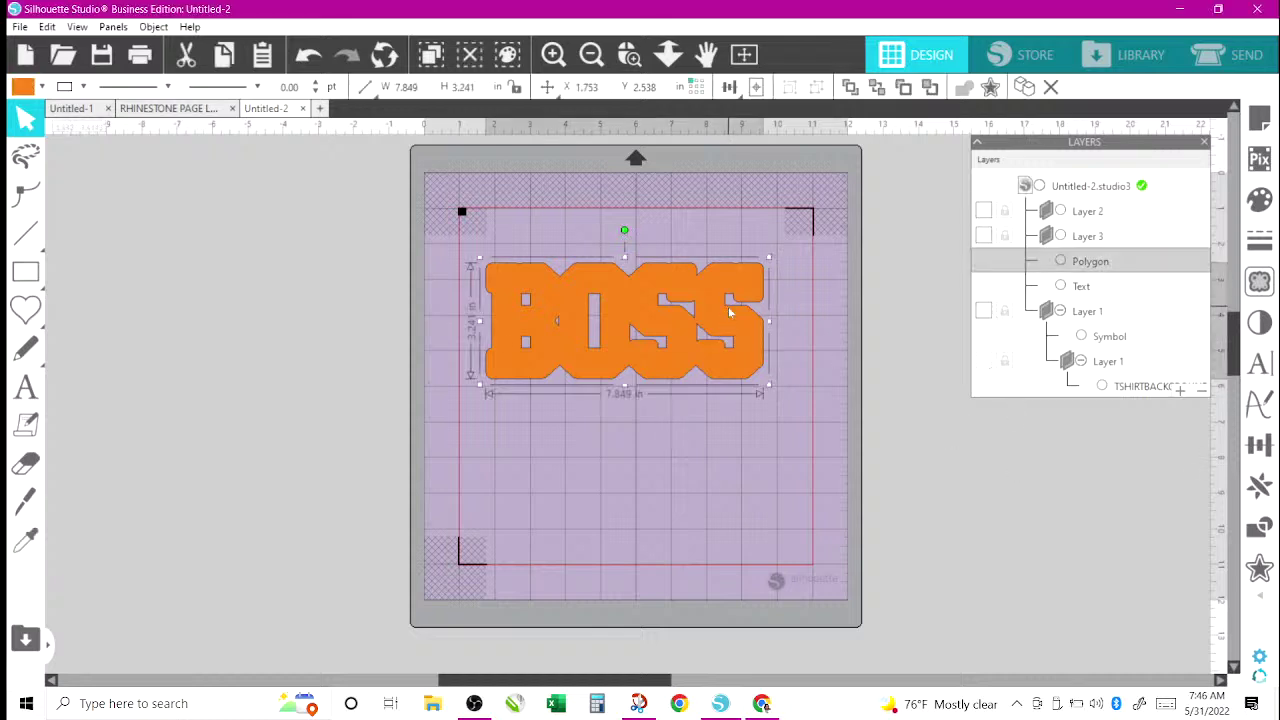
pyautogui.moveTo(749, 336); pyautogui.dragTo(977, 513)
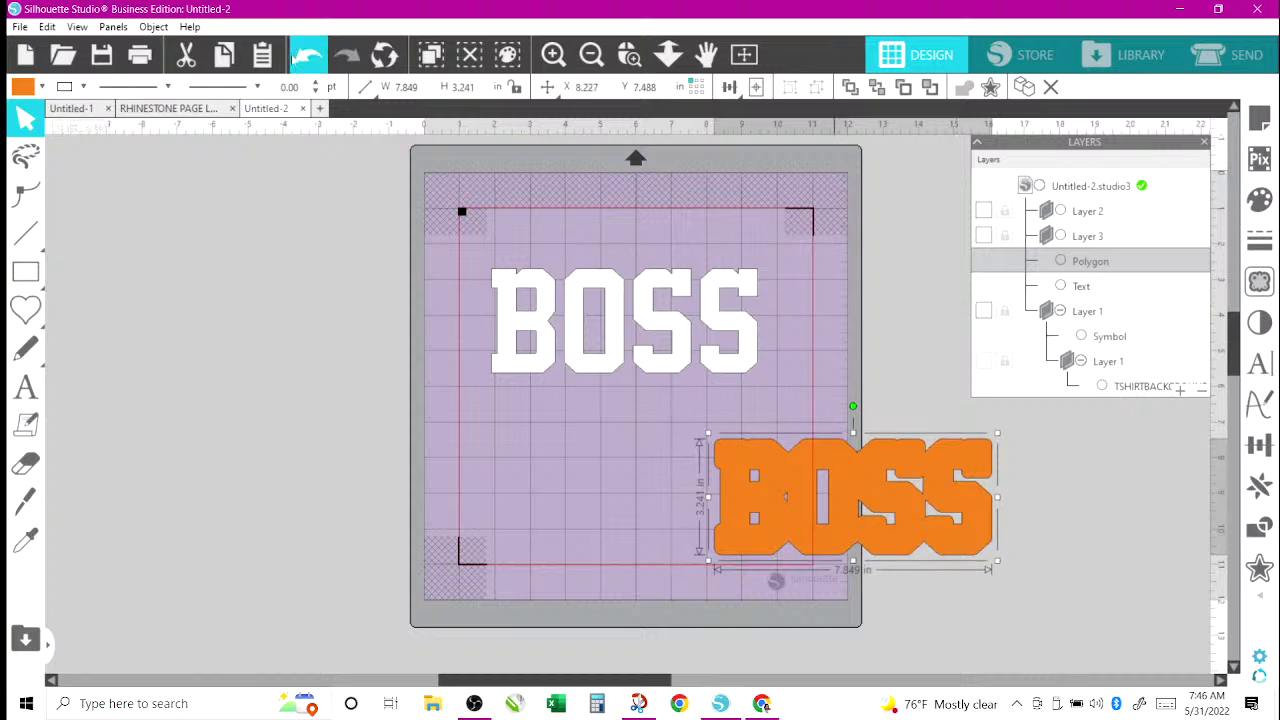
pyautogui.click(308, 55)
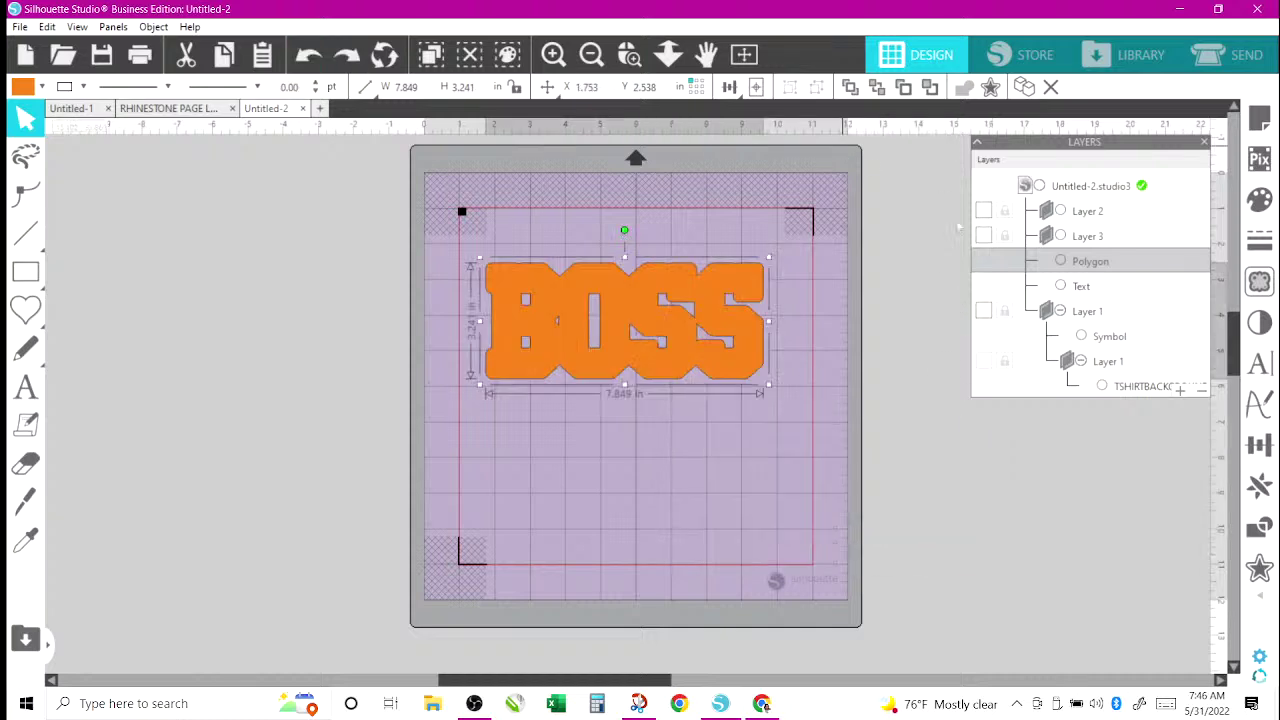
# Show Layers 2, 3 and 1, and hide the nested Layer 1 holding the purple T-shirt background.
pyautogui.click(1087, 211)
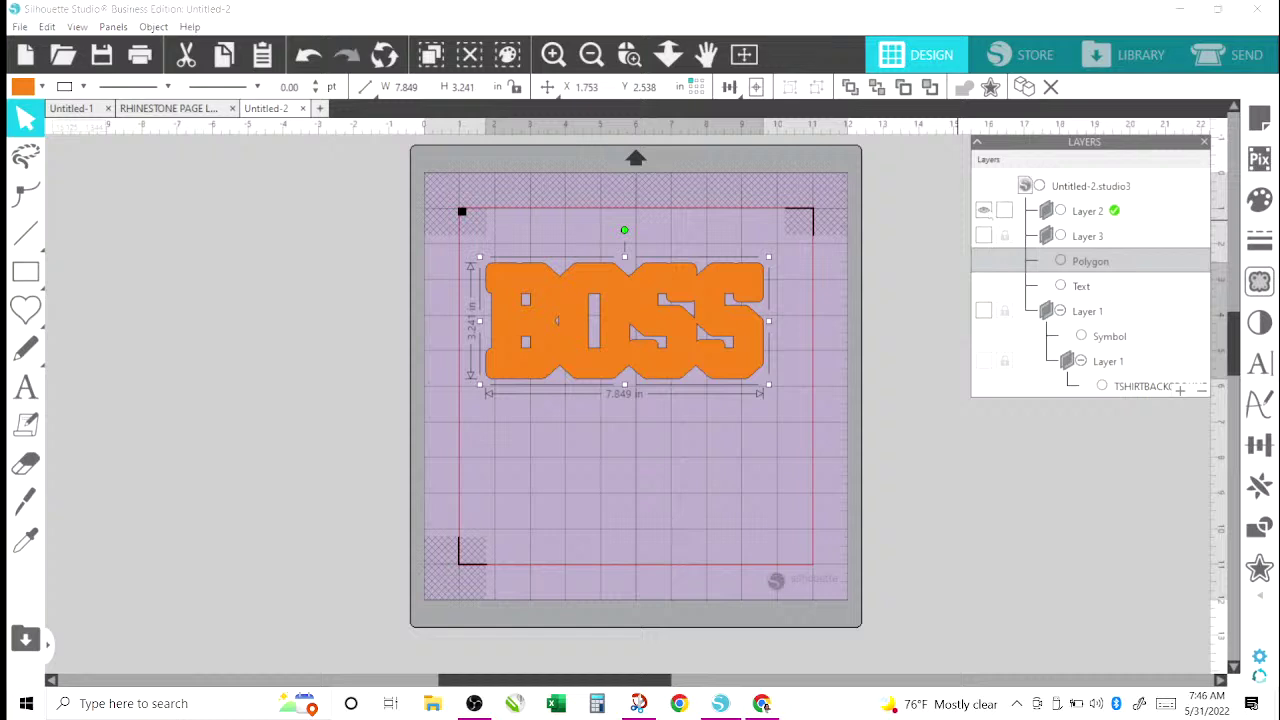
pyautogui.click(984, 236)
pyautogui.click(984, 311)
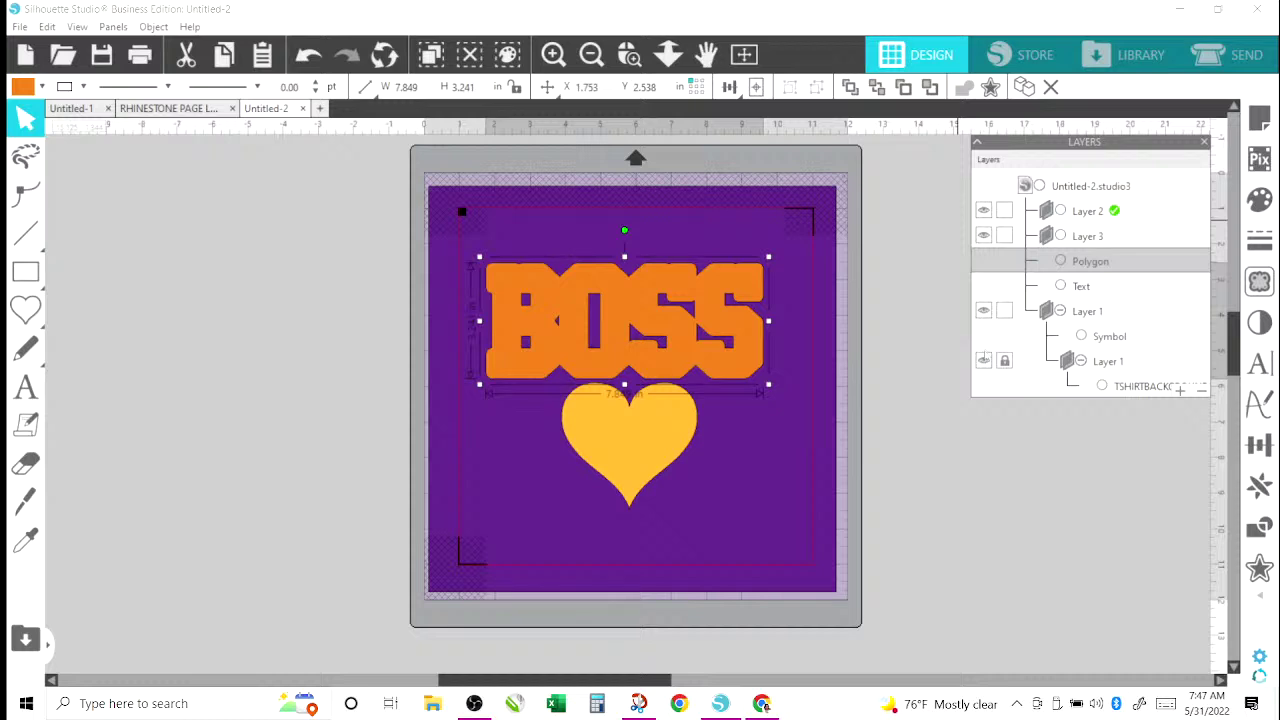
pyautogui.click(984, 361)
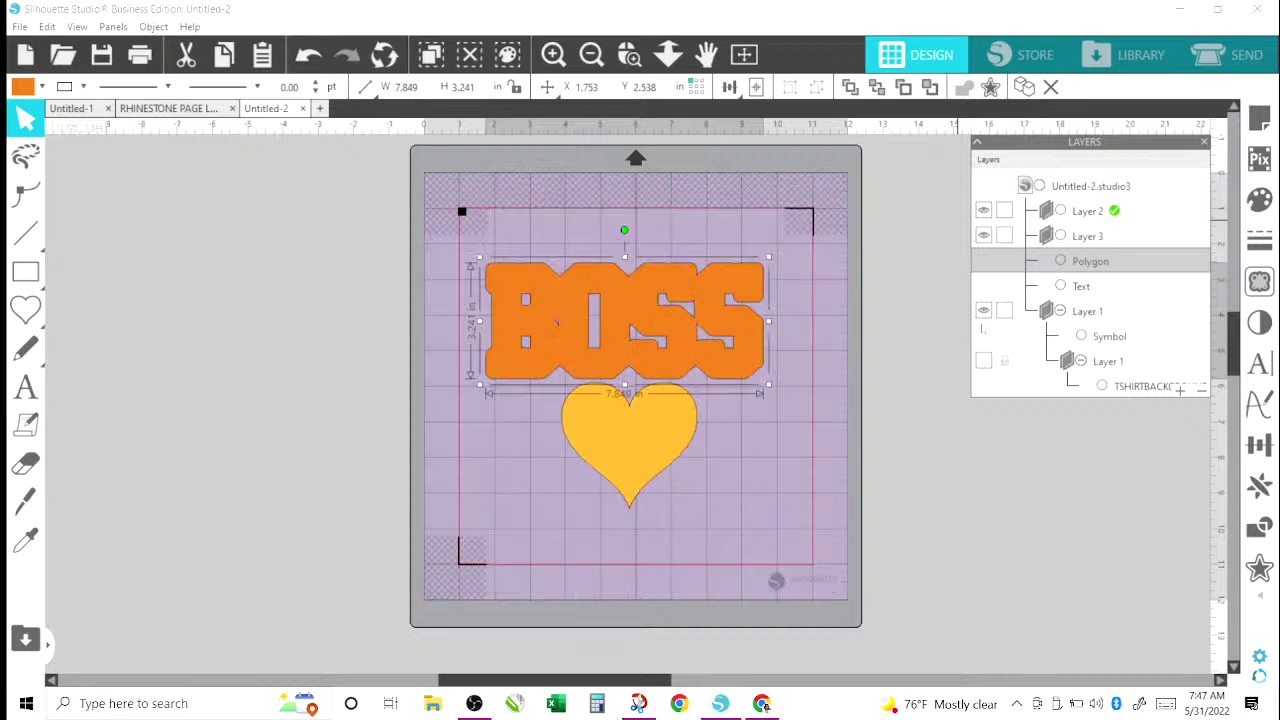
# Toggle the main Layer 1's visibility and hide Layers 1, 3 and 2.
pyautogui.click(984, 311)
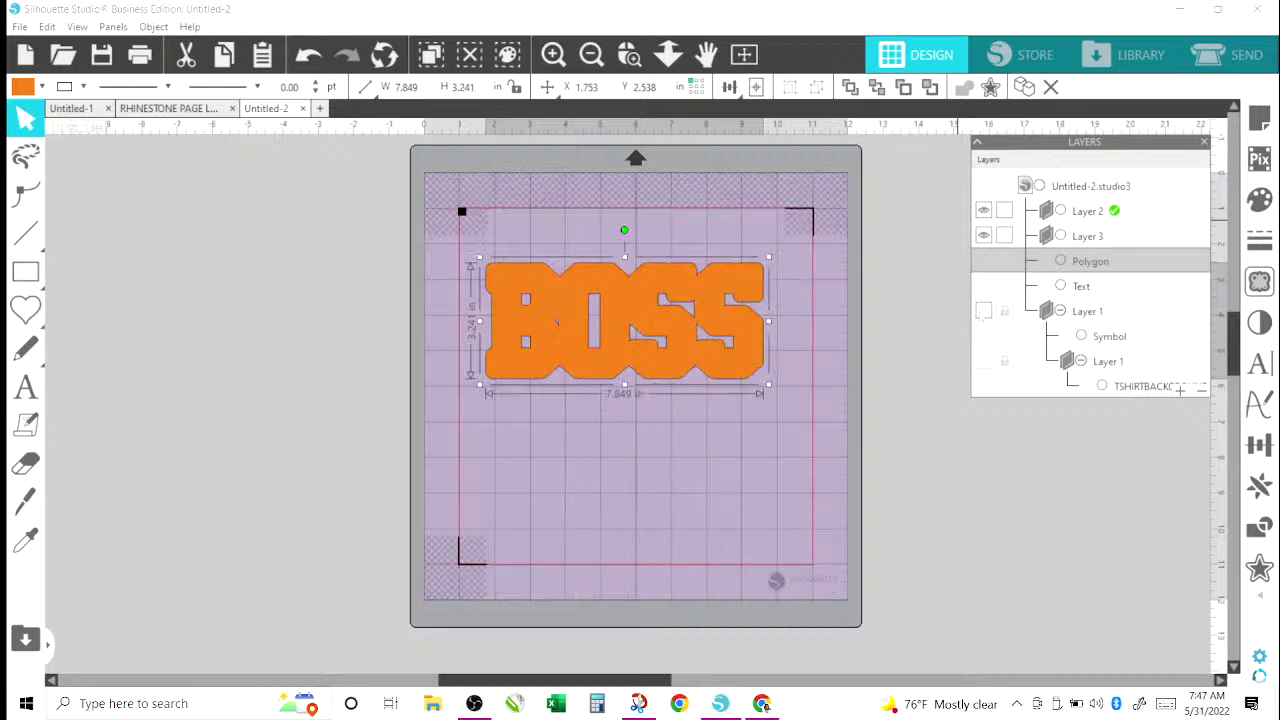
pyautogui.click(984, 311)
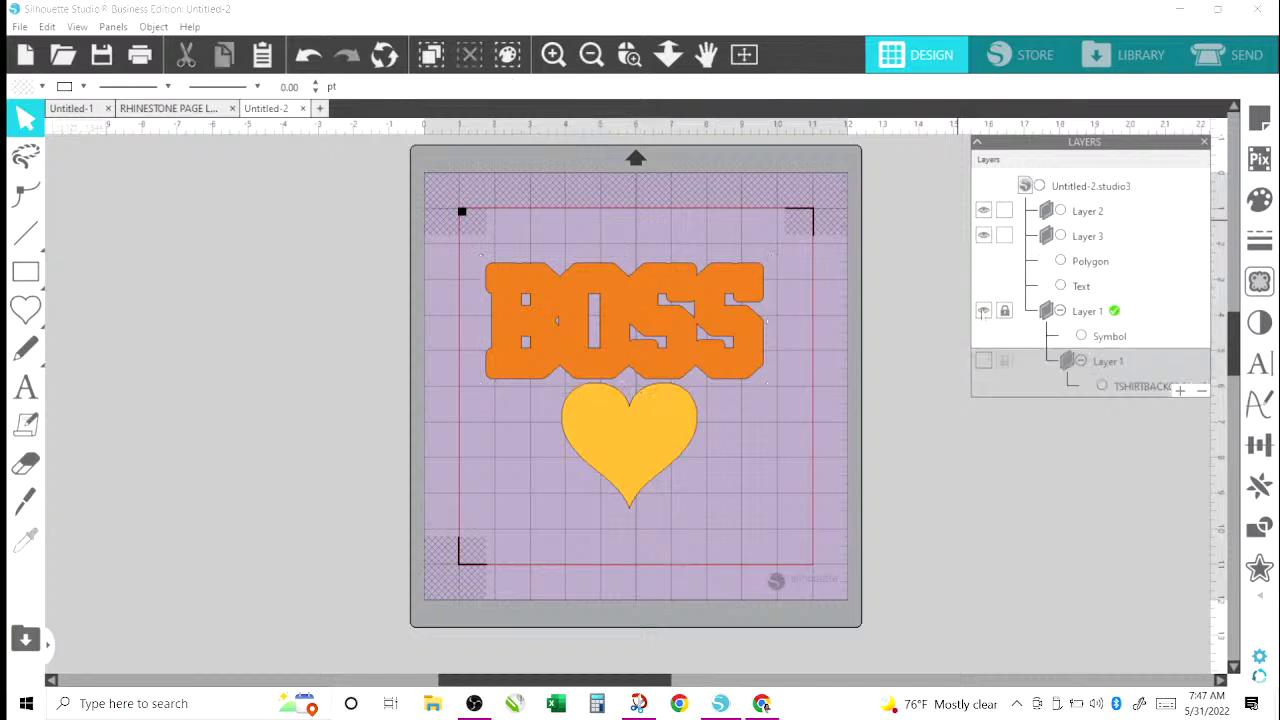
pyautogui.click(984, 311)
pyautogui.click(984, 237)
pyautogui.click(984, 211)
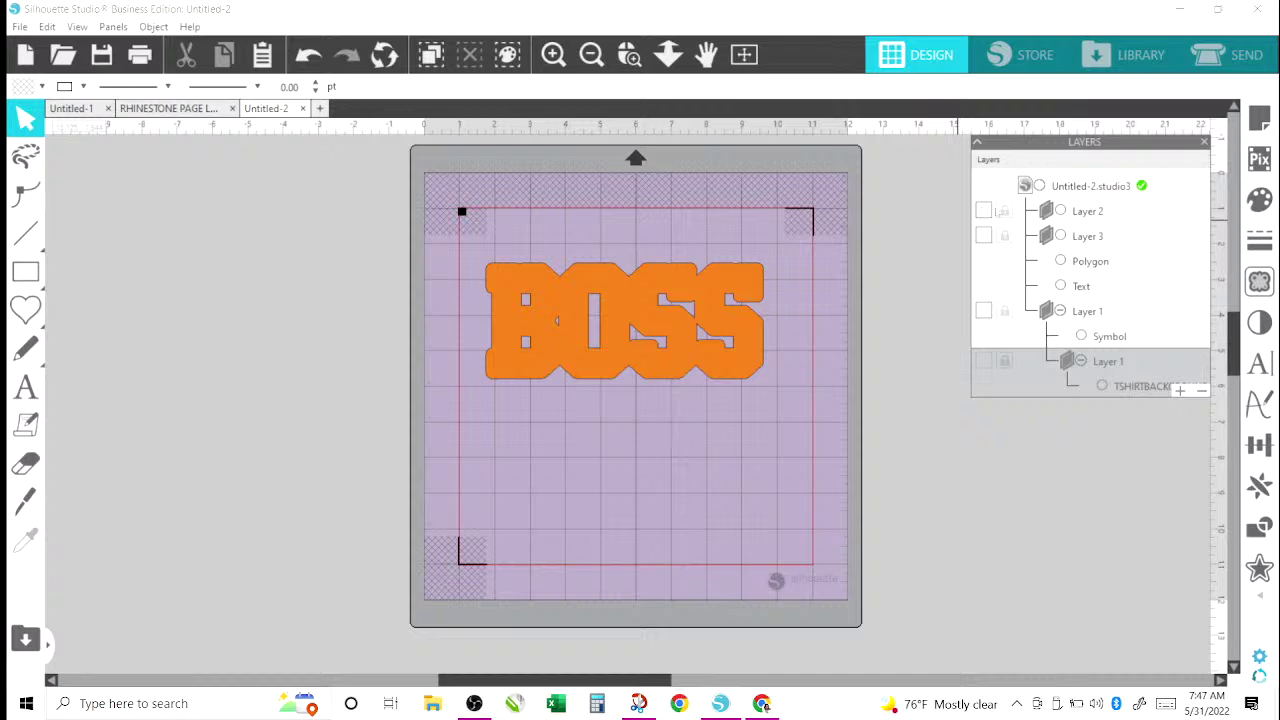
# Show Layers 2, 3 and the main Layer 1, and hide Layer 3 again.
pyautogui.click(984, 211)
pyautogui.click(984, 237)
pyautogui.click(984, 311)
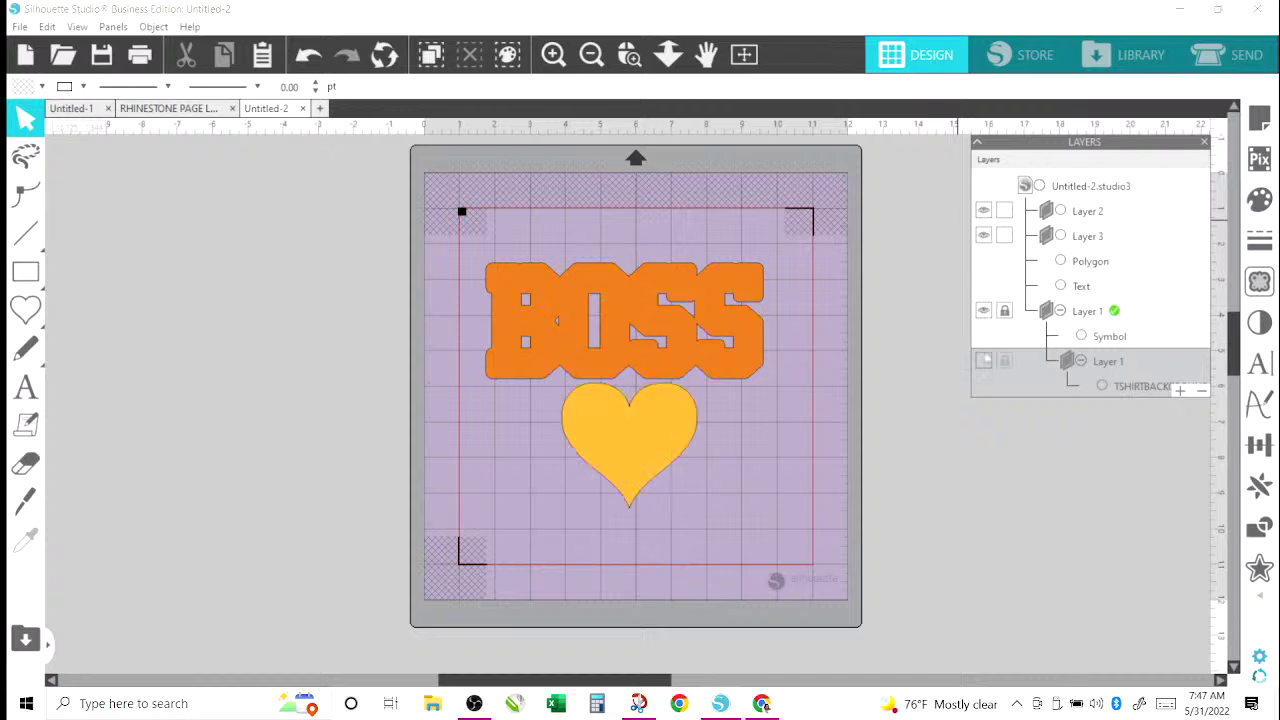
pyautogui.click(984, 236)
# Move the orange BOSS offset away from the white text, past the lower-right part of the mat.
pyautogui.click(717, 290)
pyautogui.moveTo(717, 290); pyautogui.dragTo(1041, 504)
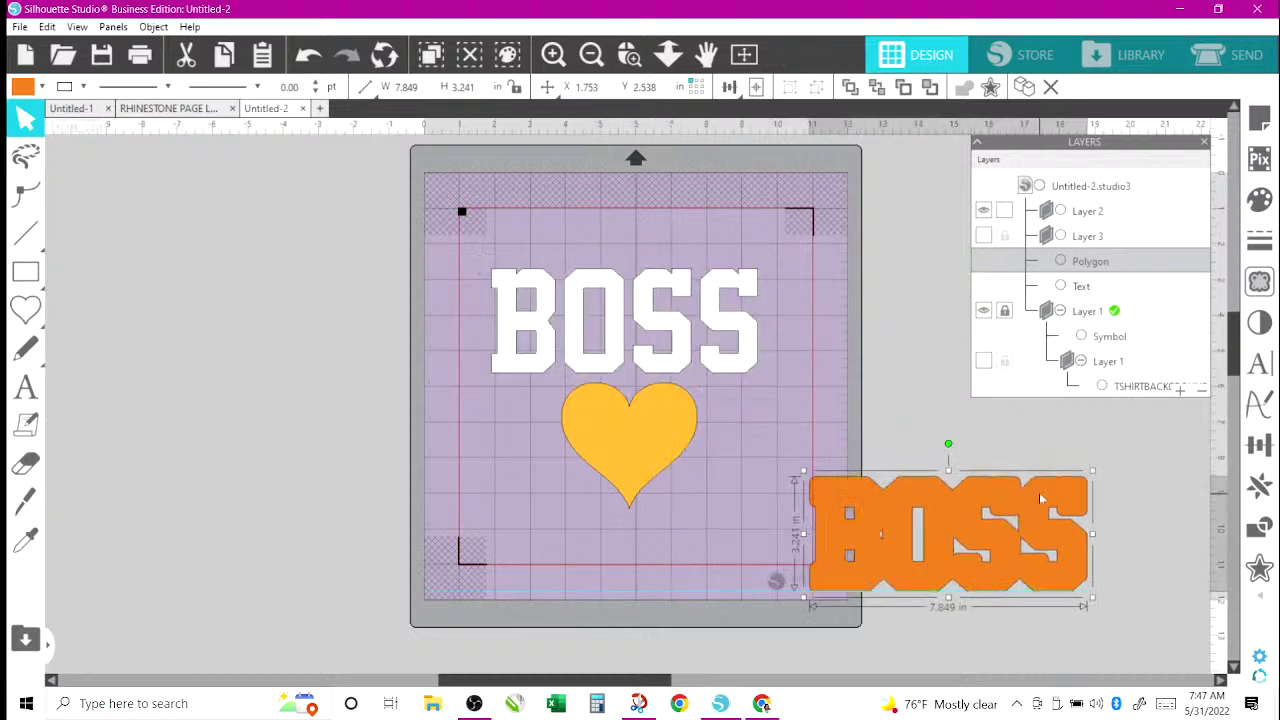
pyautogui.click(650, 315)
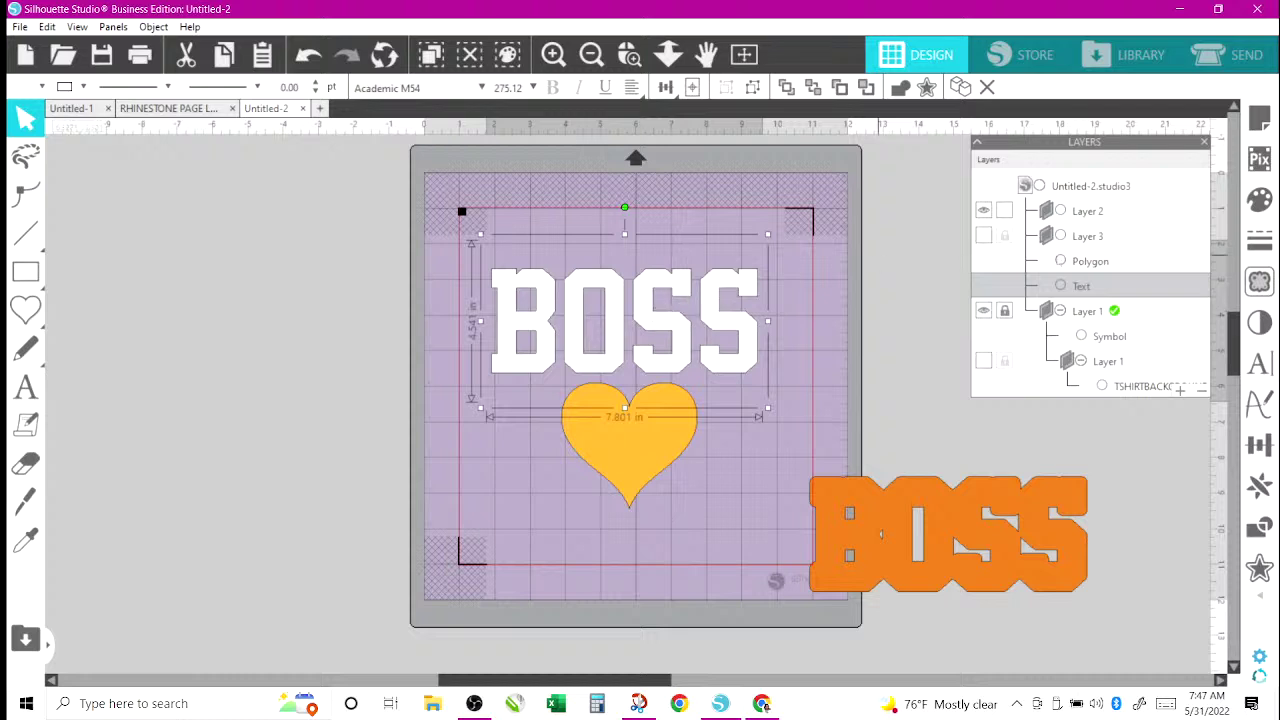
# Move the orange offset's Polygon into Layer 2 and toggle that layer's visibility off and on.
pyautogui.click(880, 535)
pyautogui.moveTo(1090, 261); pyautogui.dragTo(1064, 233)
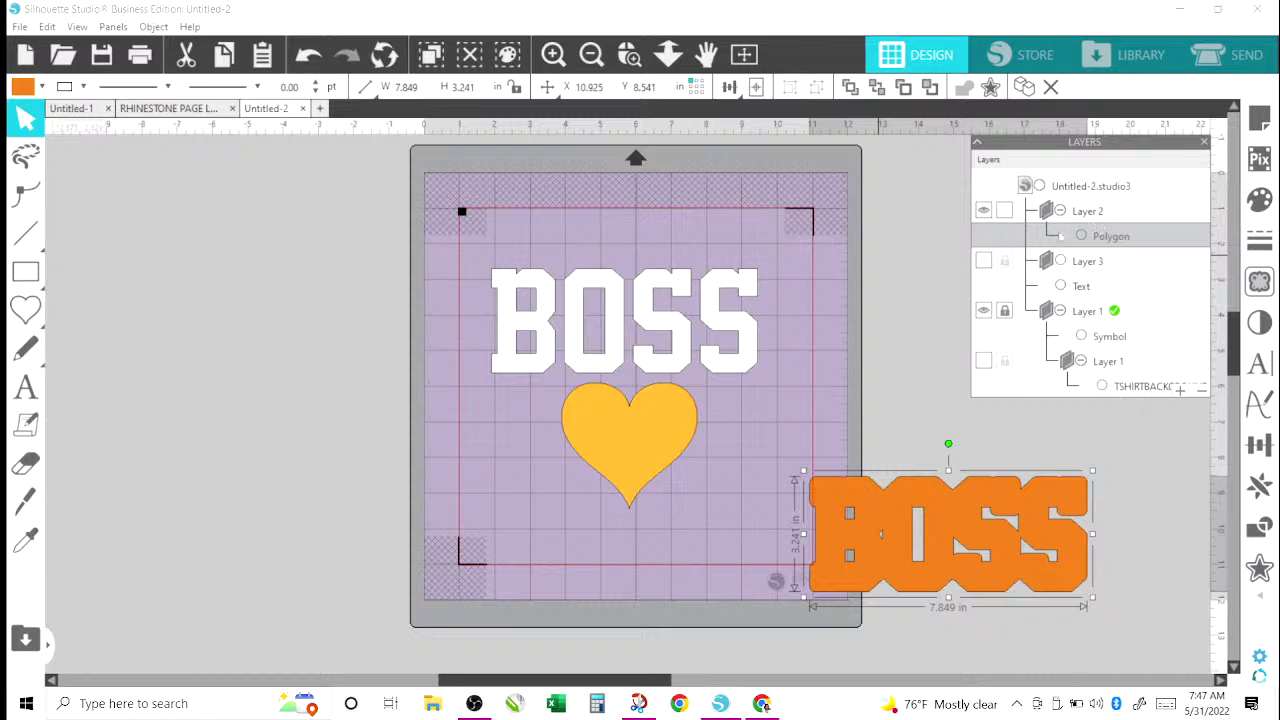
pyautogui.click(983, 211)
pyautogui.click(983, 211)
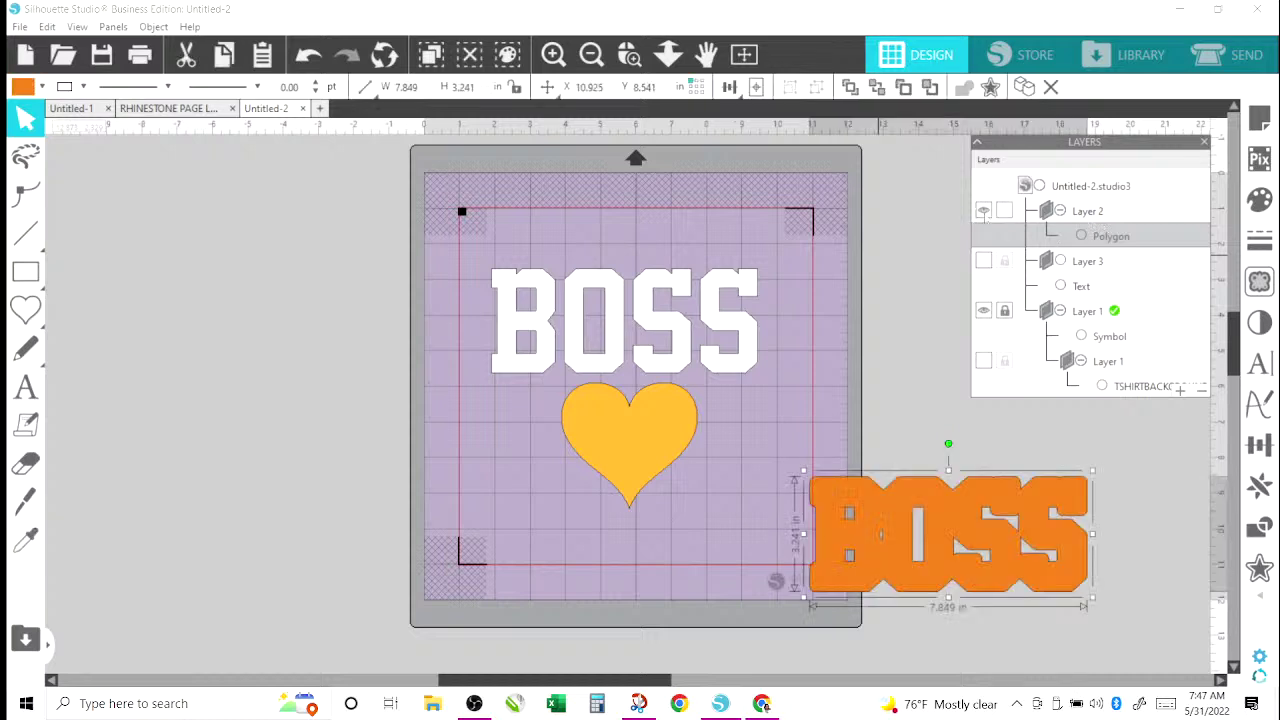
# Rename Layer 2 as CONTOUR OUTLINE.
pyautogui.click(1080, 213)
pyautogui.rightClick(1080, 214)
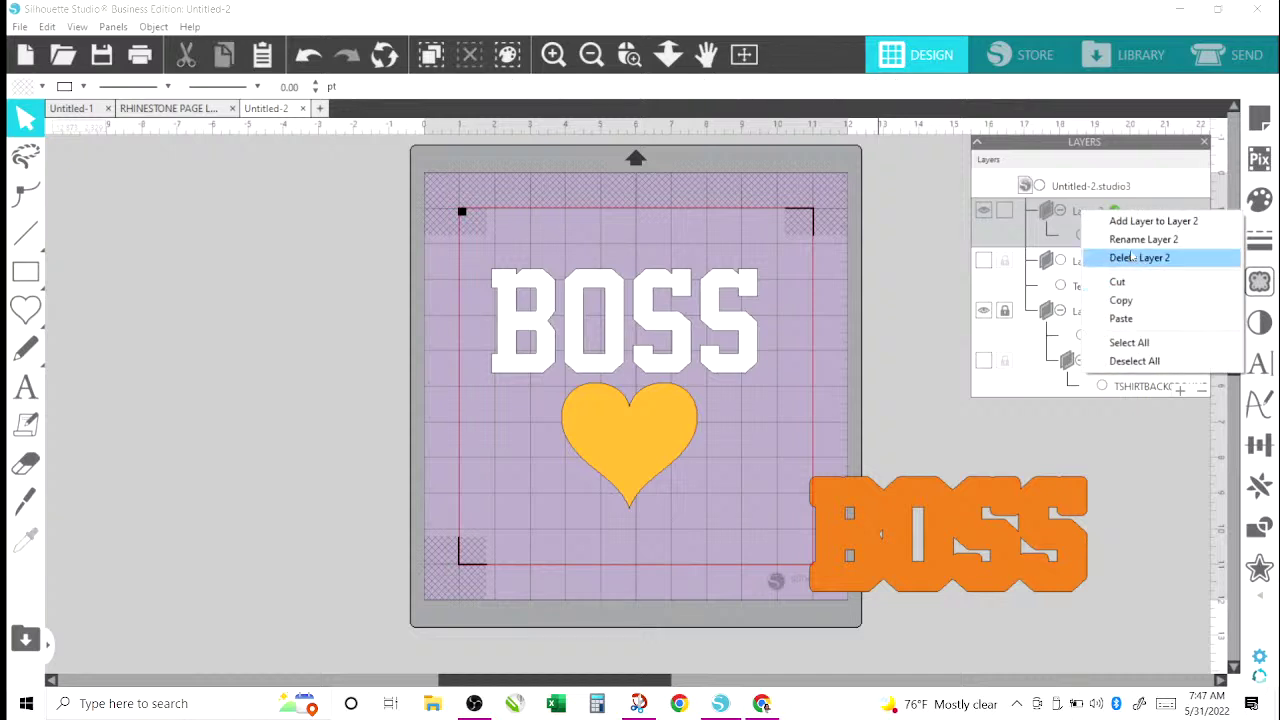
pyautogui.click(1133, 241)
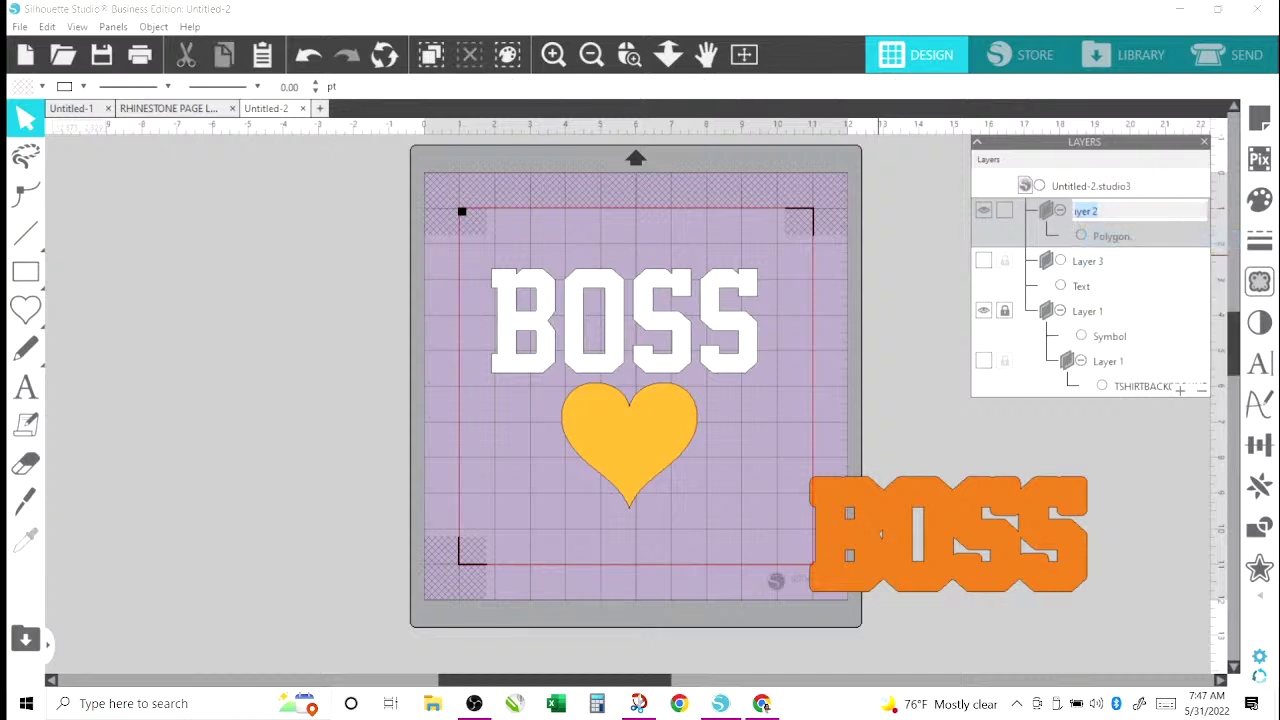
pyautogui.write('CONT')
pyautogui.press('BackSpace')
pyautogui.press('BackSpace')
pyautogui.press('BackSpace')
pyautogui.write('ONTOUR OUTLINE')
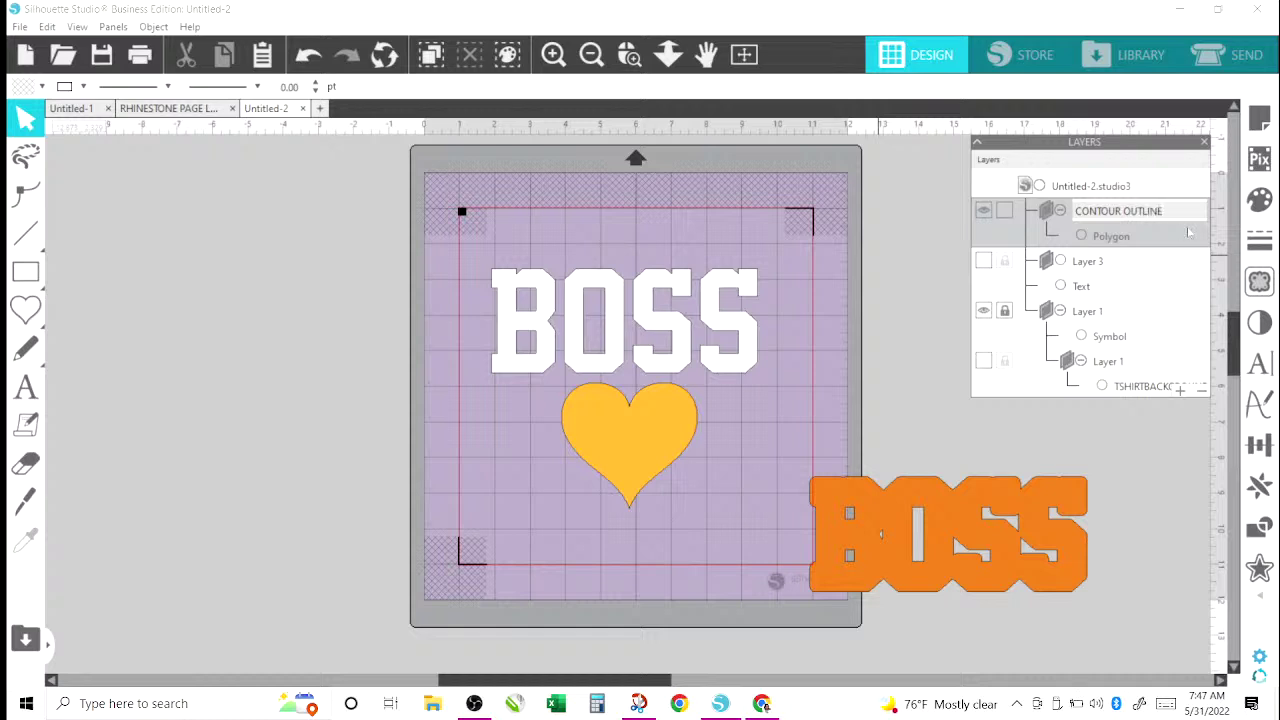
pyautogui.press('Return')
# Rename Layer 3 as MAIN TEXT.
pyautogui.click(1098, 268)
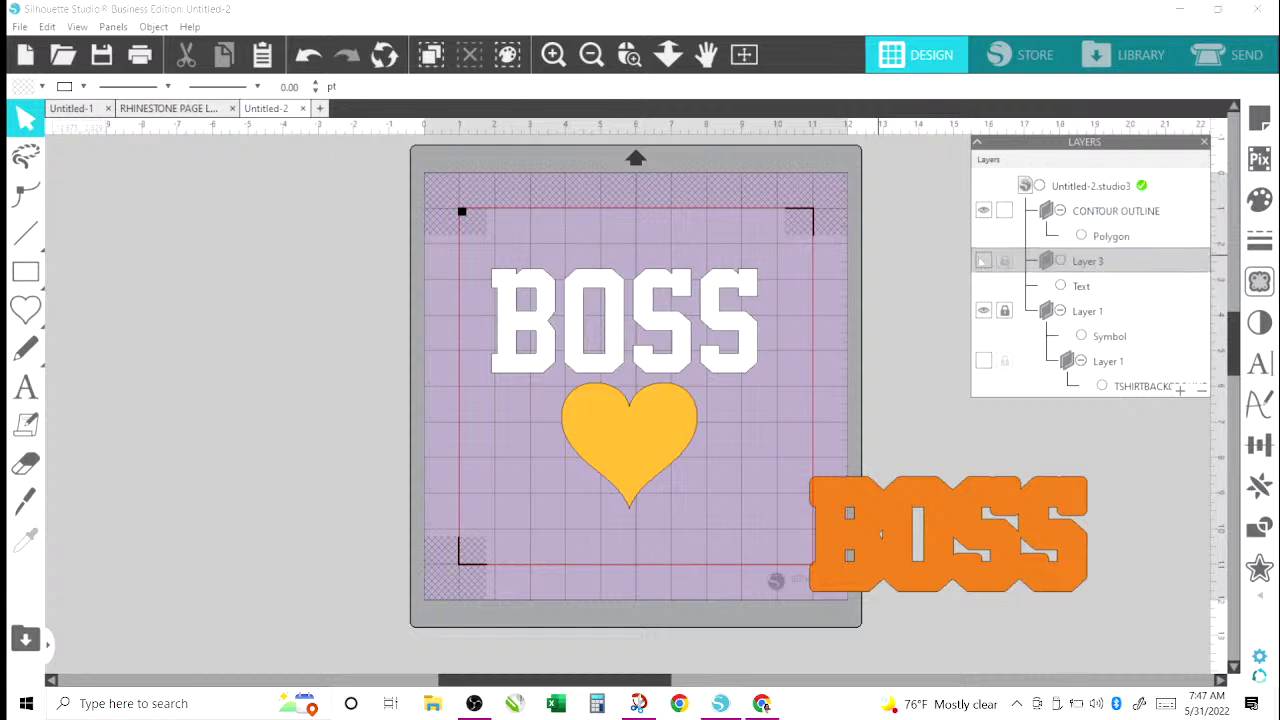
pyautogui.click(1078, 286)
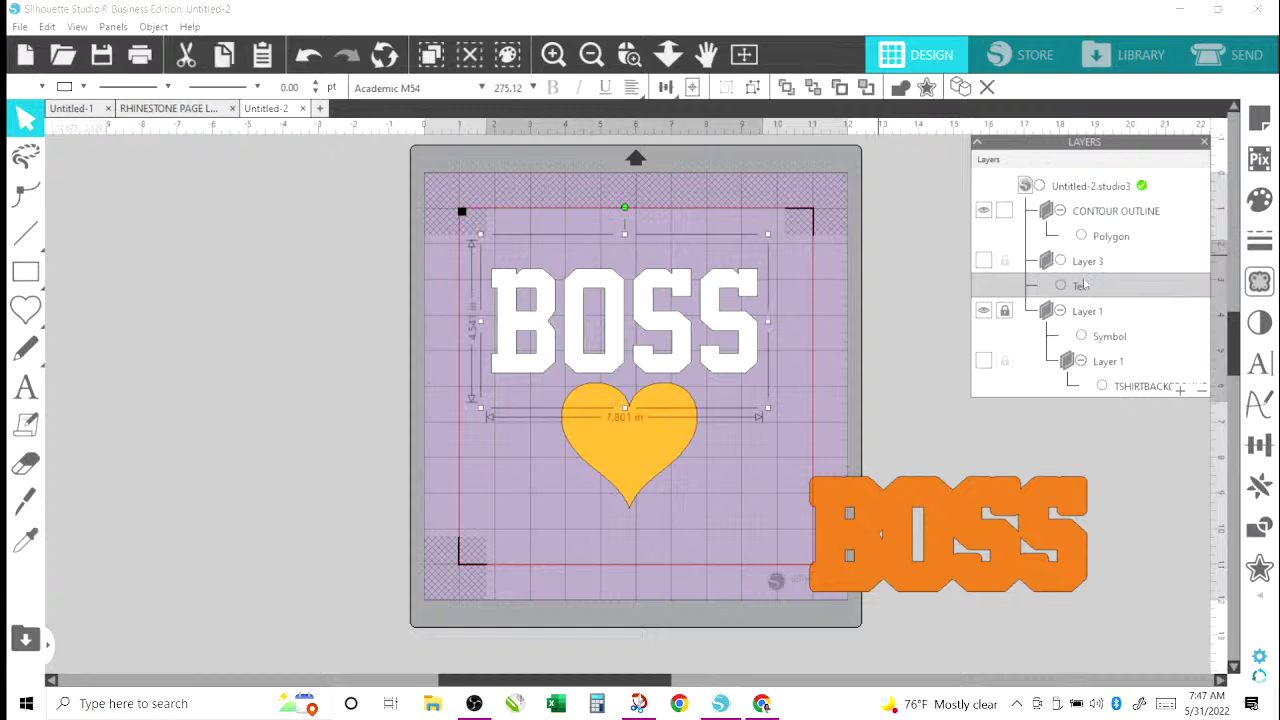
pyautogui.click(1090, 263)
pyautogui.rightClick(1093, 265)
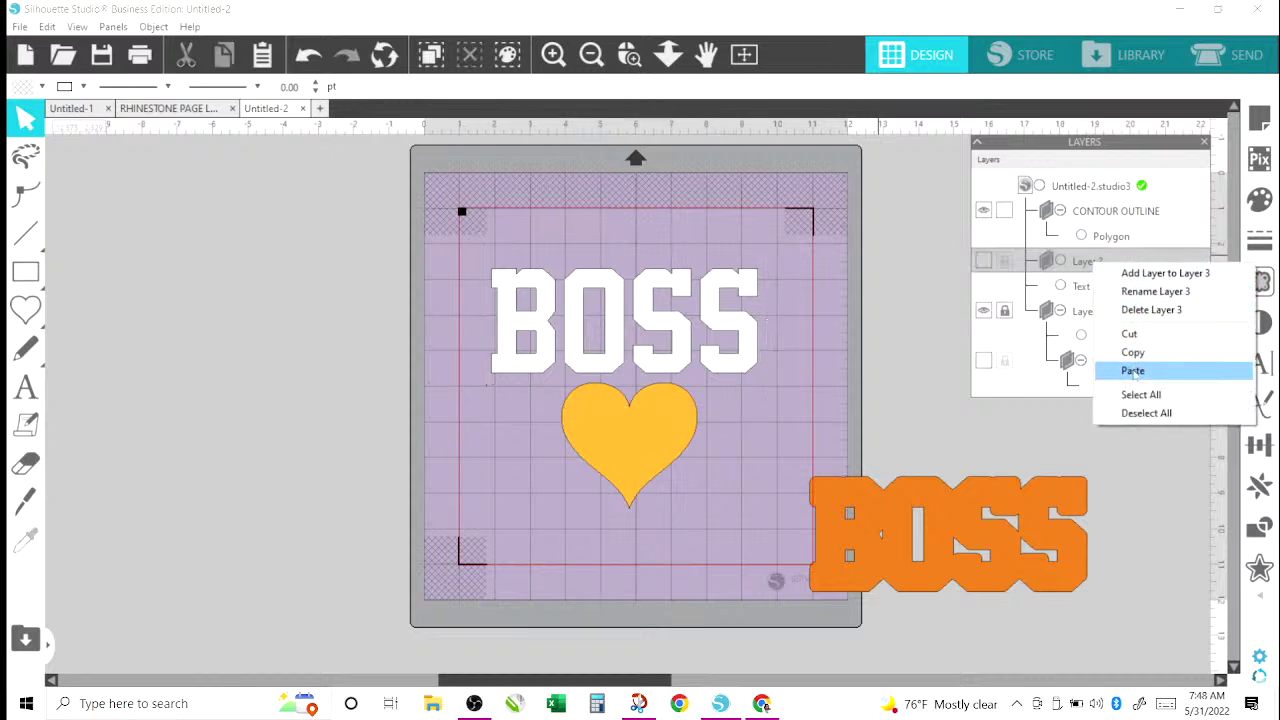
pyautogui.click(1152, 291)
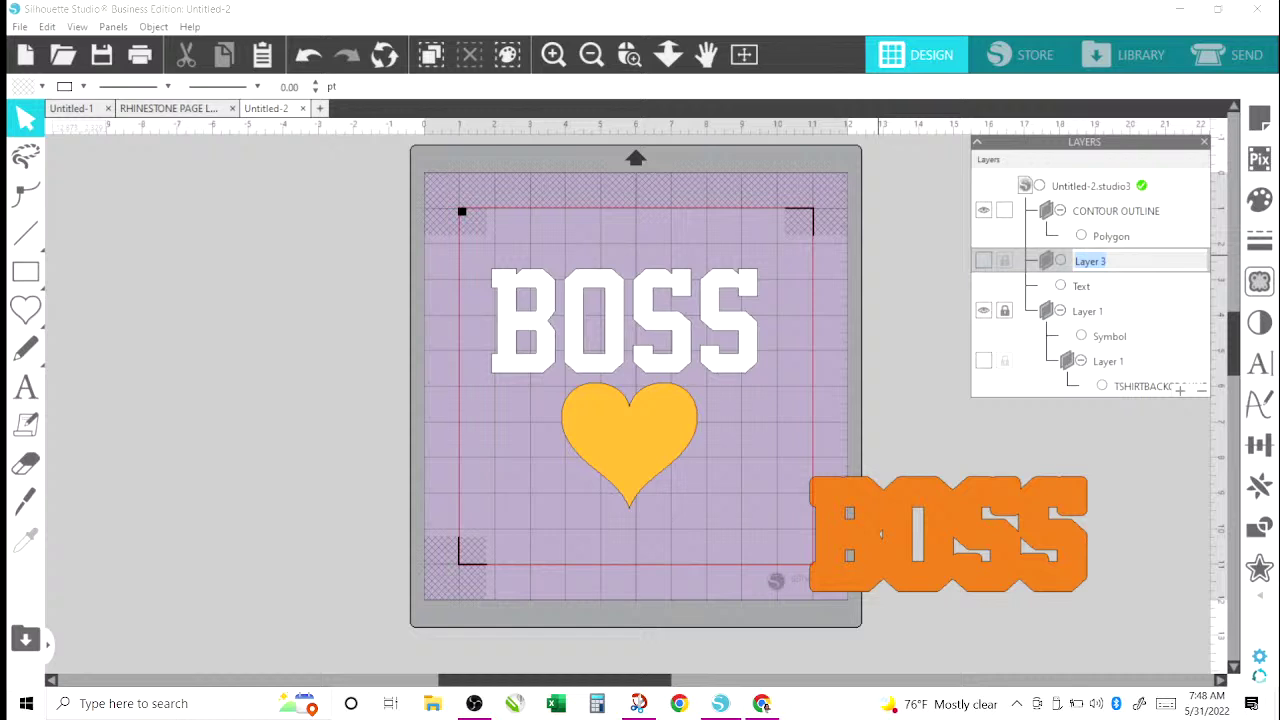
pyautogui.write('MAIN TEXT')
pyautogui.click(1156, 289)
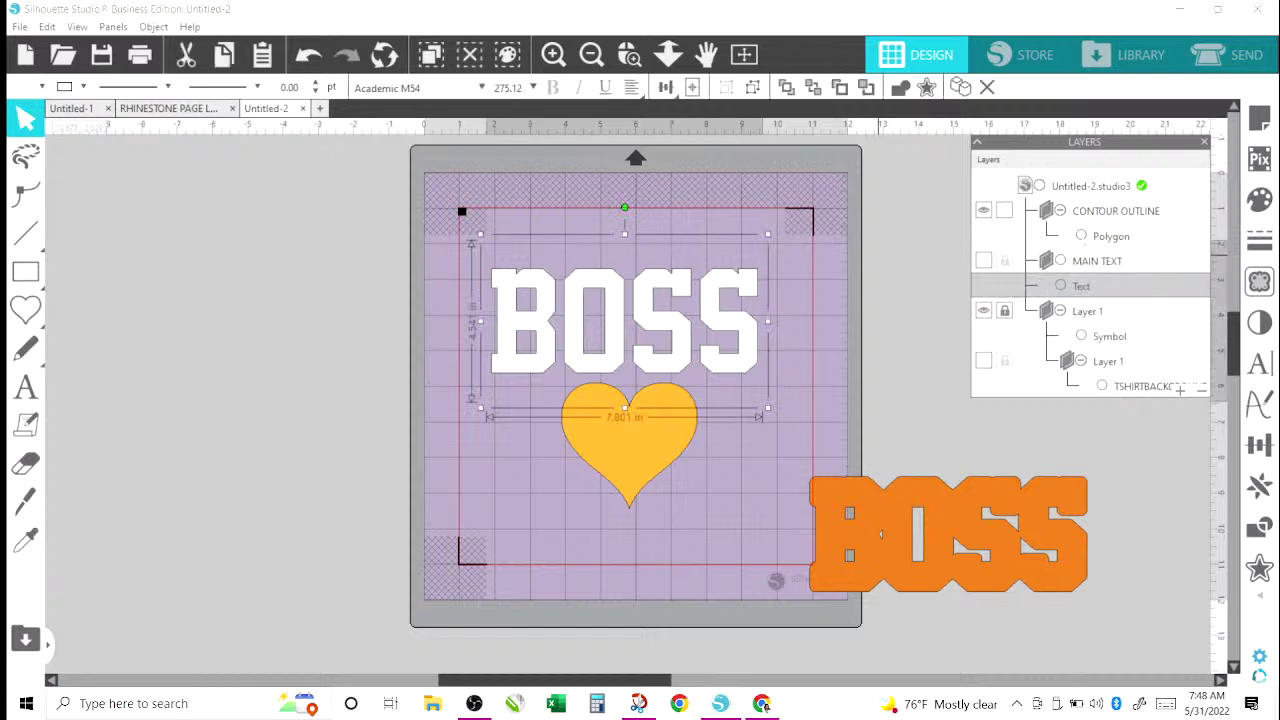
# Move the MAIN TEXT layer above CONTOUR OUTLINE and put the Text object inside MAIN TEXT.
pyautogui.click(1080, 264)
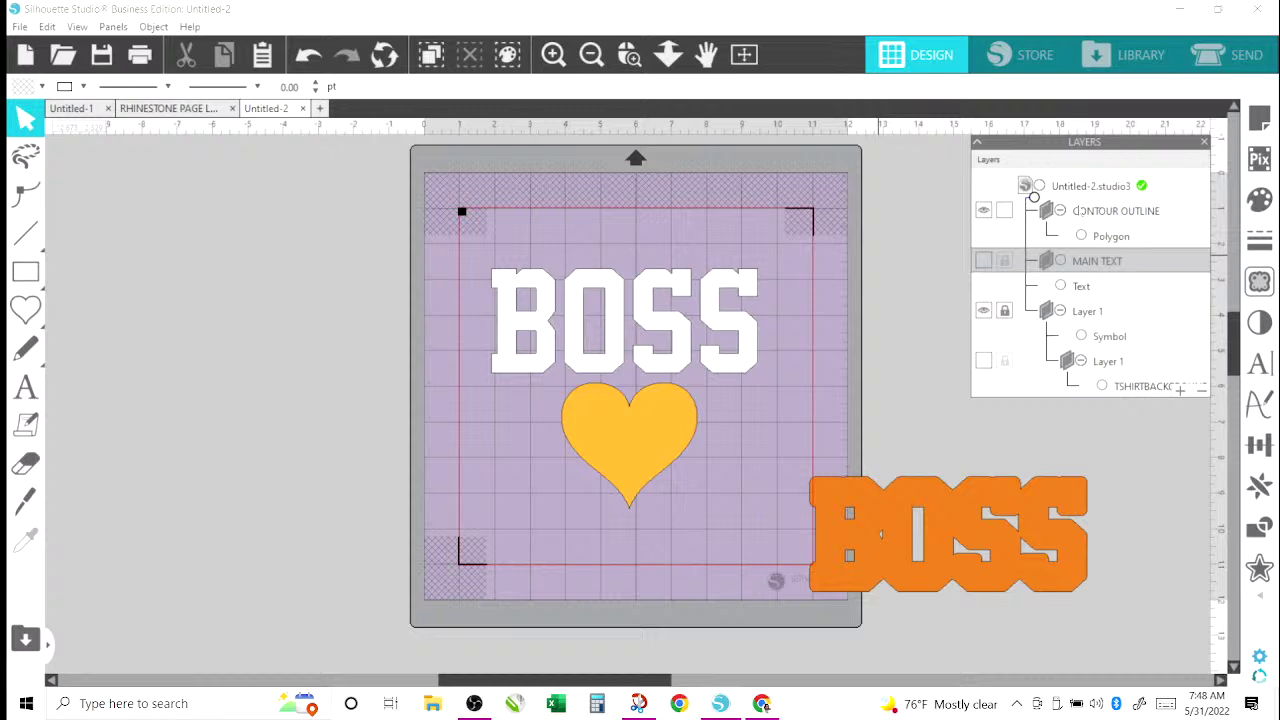
pyautogui.moveTo(1074, 211); pyautogui.dragTo(1070, 211)
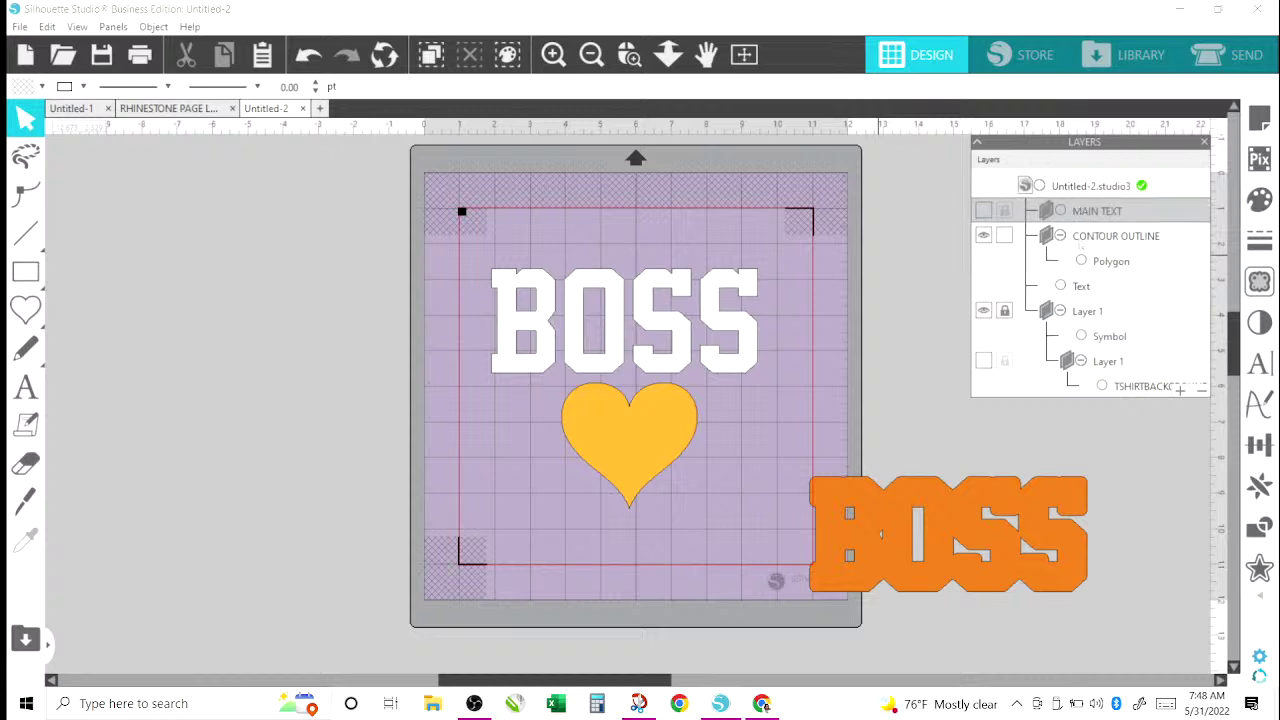
pyautogui.click(1081, 286)
pyautogui.moveTo(1054, 247); pyautogui.dragTo(1082, 232)
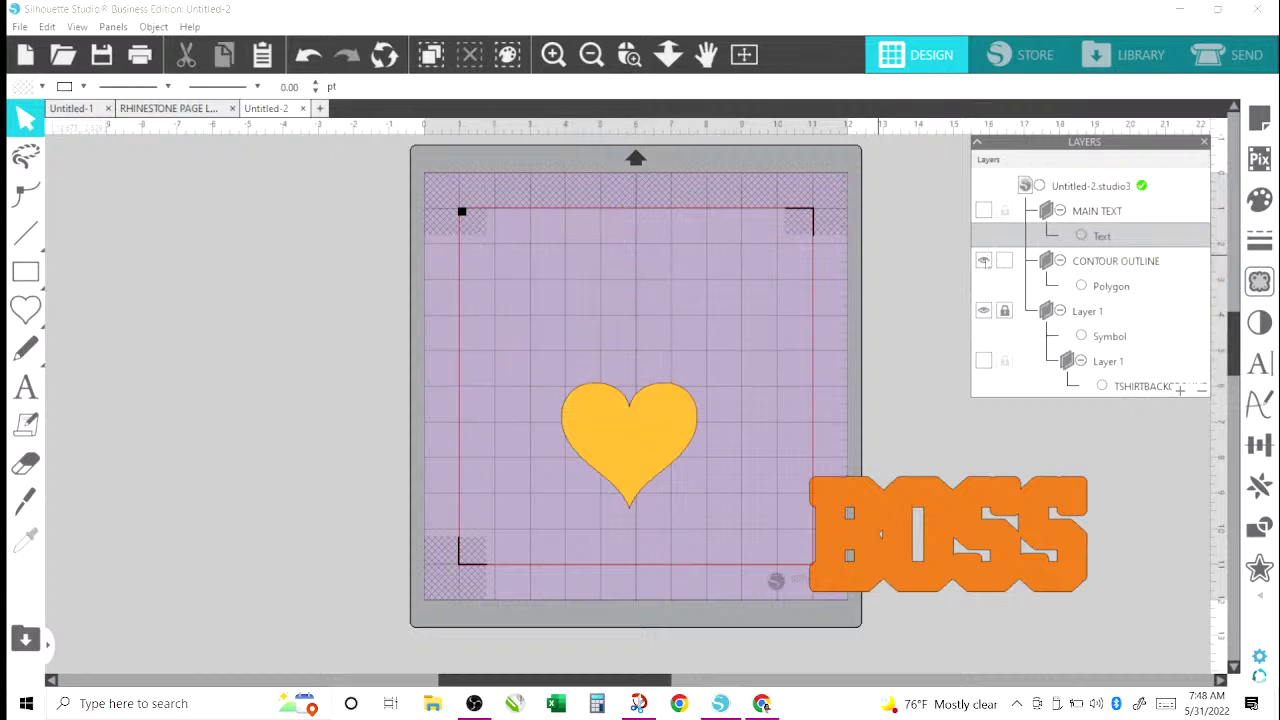
# Show the MAIN TEXT layer and move the orange BOSS offset back onto the mat, aligned behind the white text.
pyautogui.moveTo(923, 511); pyautogui.dragTo(617, 288)
pyautogui.click(928, 243)
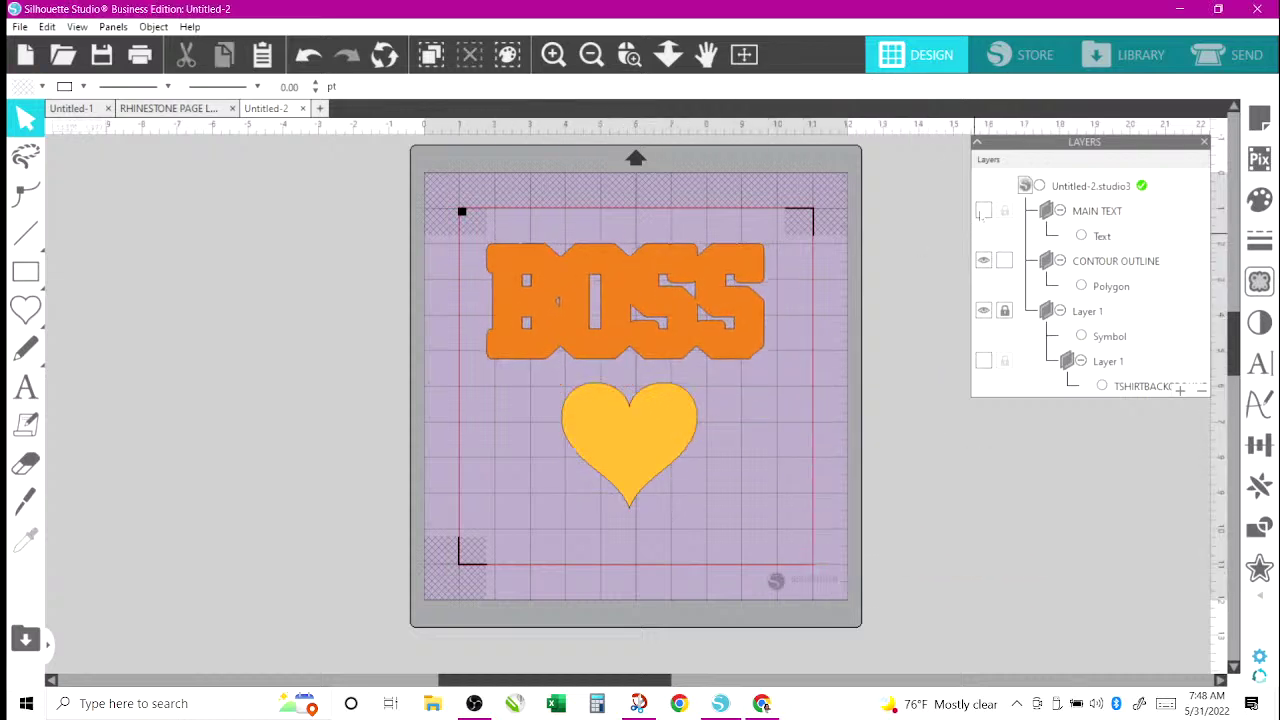
pyautogui.click(983, 211)
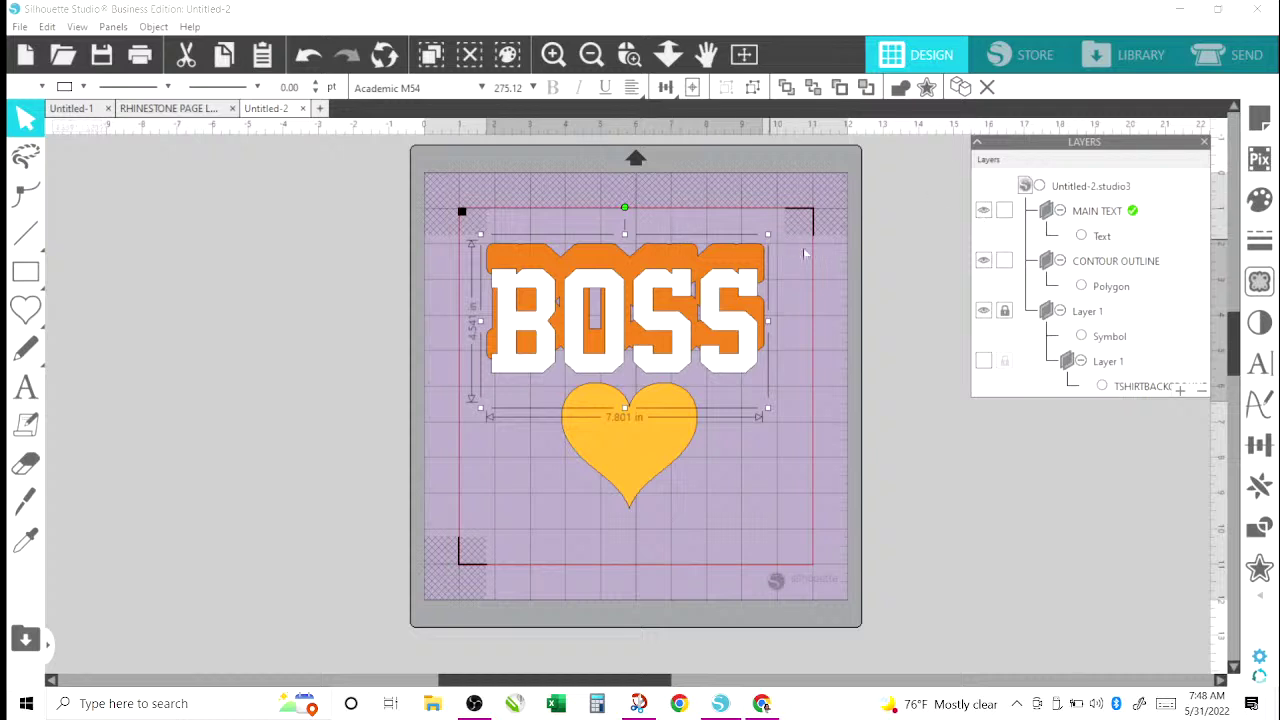
pyautogui.click(1110, 262)
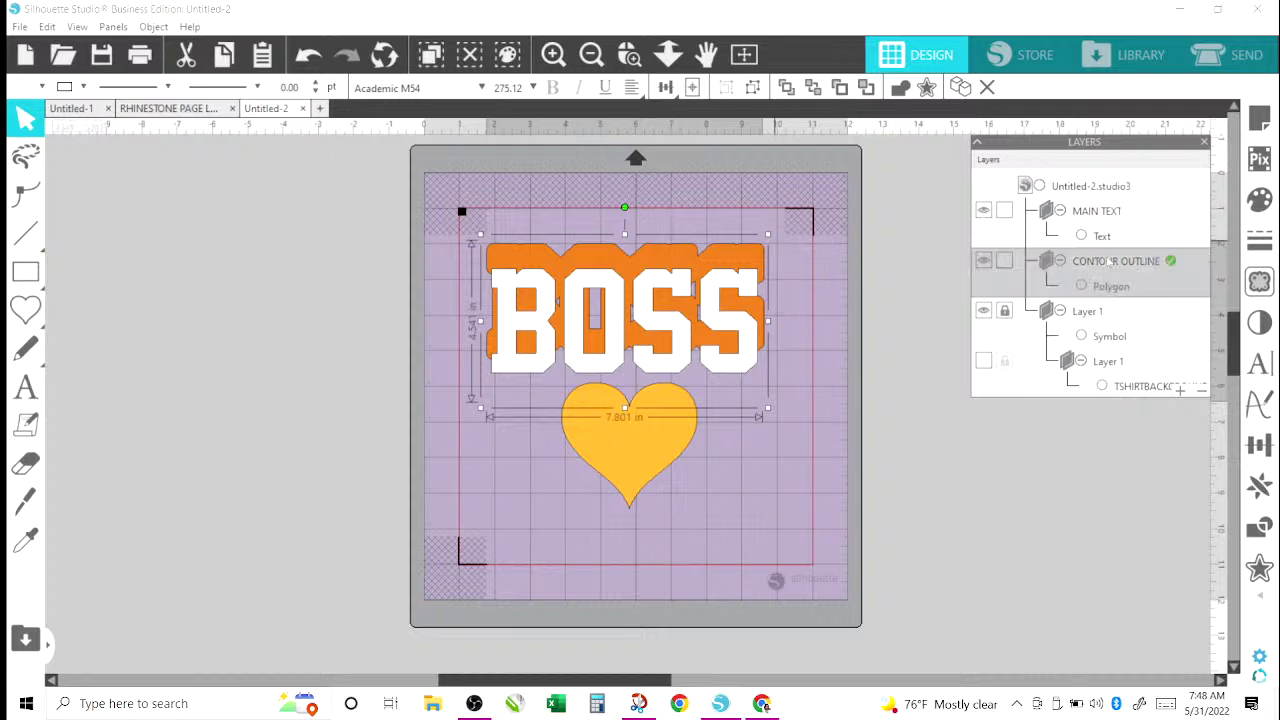
pyautogui.click(737, 262)
pyautogui.moveTo(737, 262); pyautogui.dragTo(736, 276)
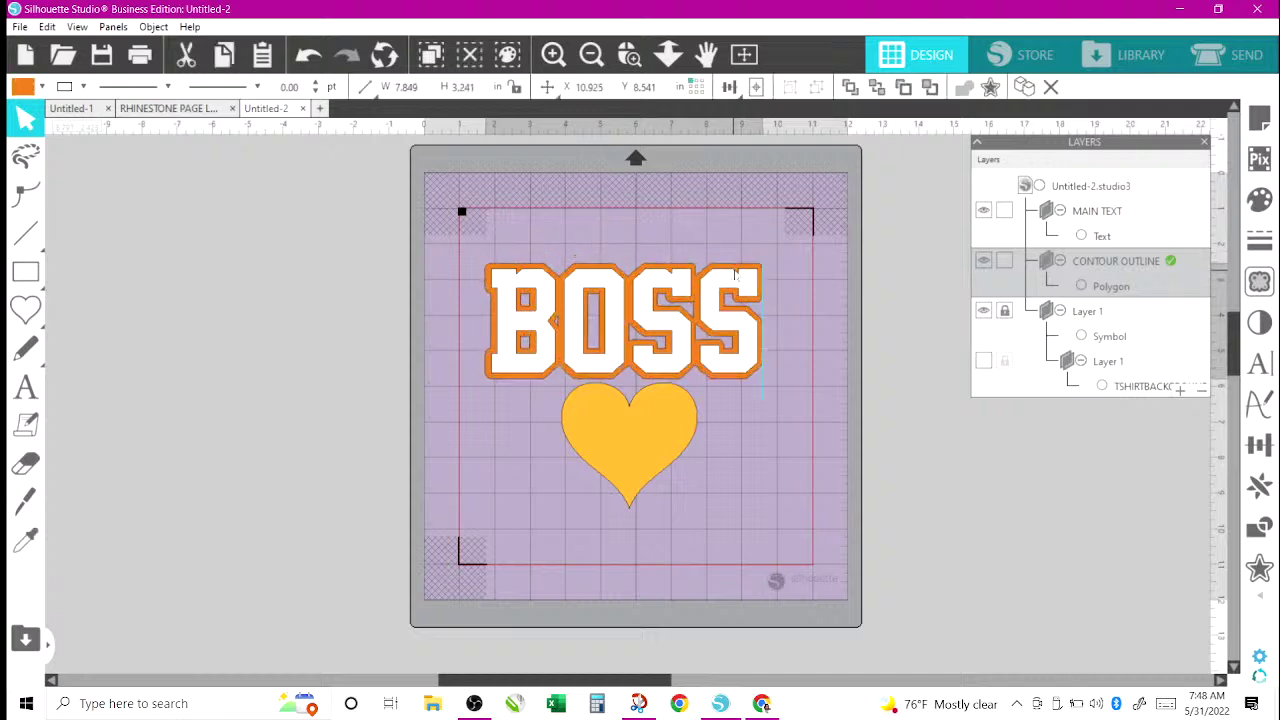
pyautogui.click(996, 378)
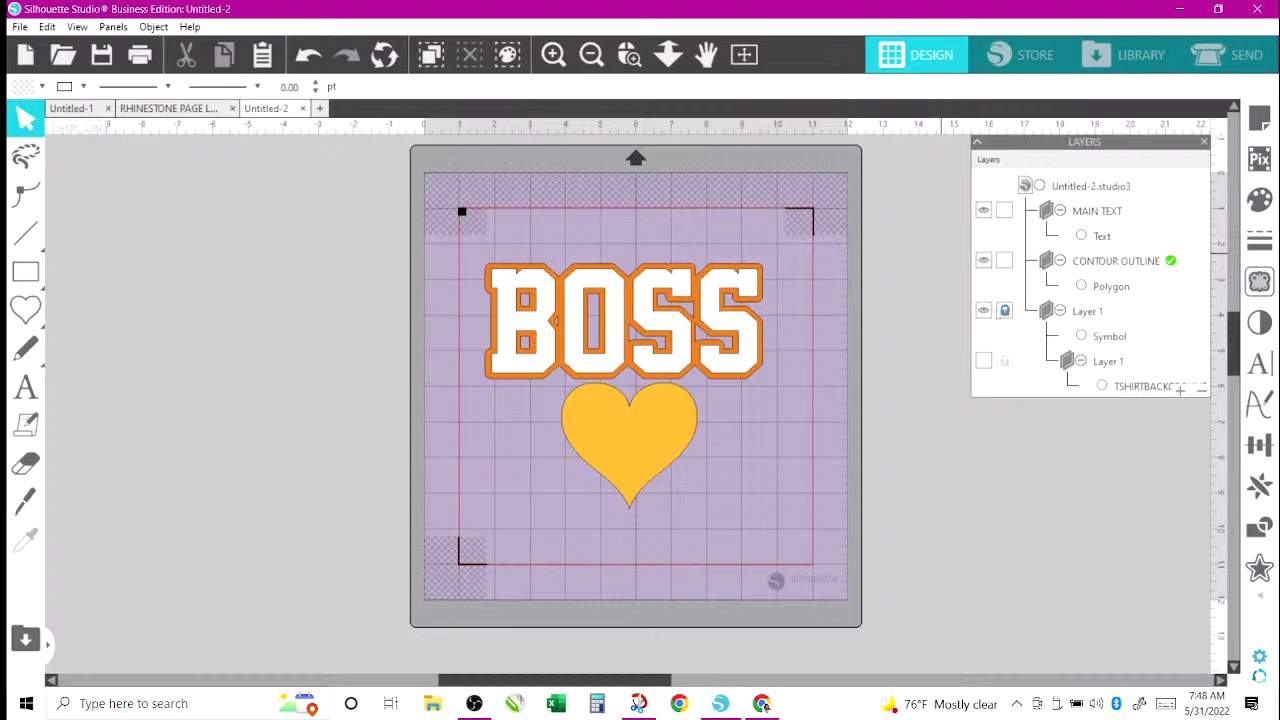
# Toggle the visibility of the main Layer 1 holding the heart, and unlock that layer.
pyautogui.click(1004, 310)
pyautogui.moveTo(1074, 368); pyautogui.dragTo(1026, 352)
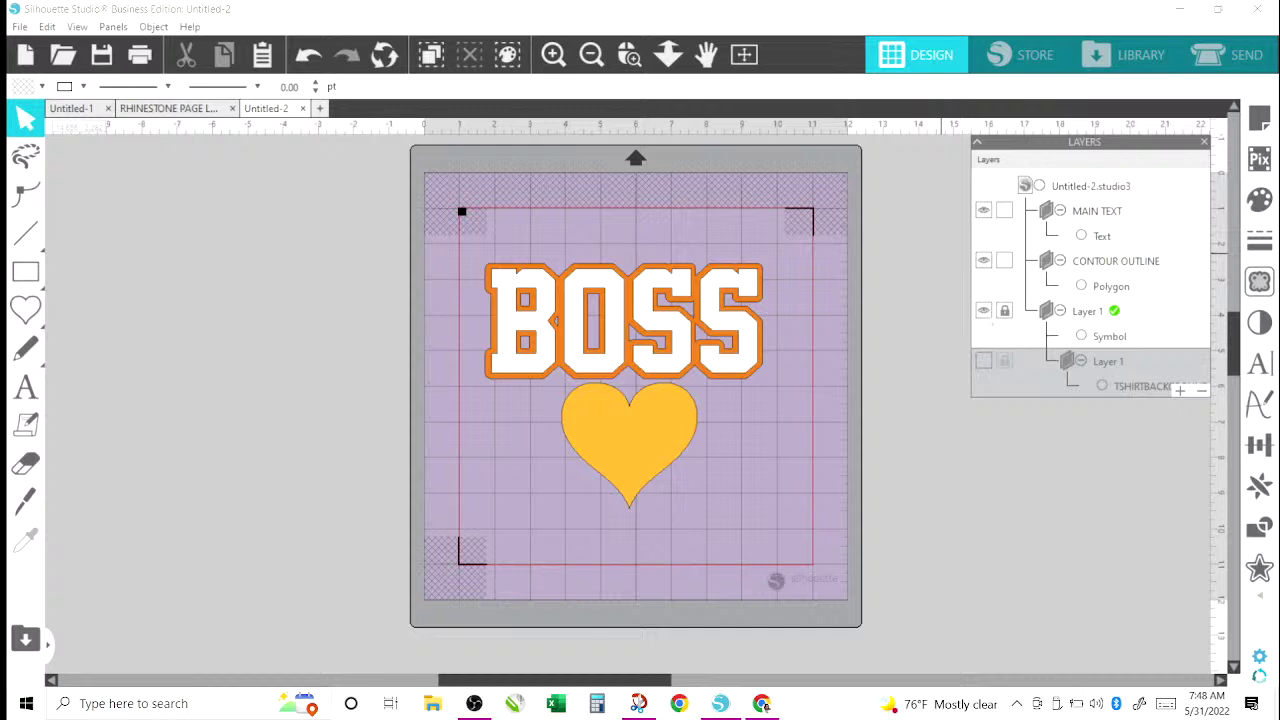
pyautogui.click(984, 312)
pyautogui.click(984, 311)
pyautogui.moveTo(1106, 366); pyautogui.dragTo(986, 368)
pyautogui.click(1004, 311)
pyautogui.click(1004, 311)
# Select the nested Layer 1 and collapse and expand it to inspect its T-shirt background.
pyautogui.click(1101, 366)
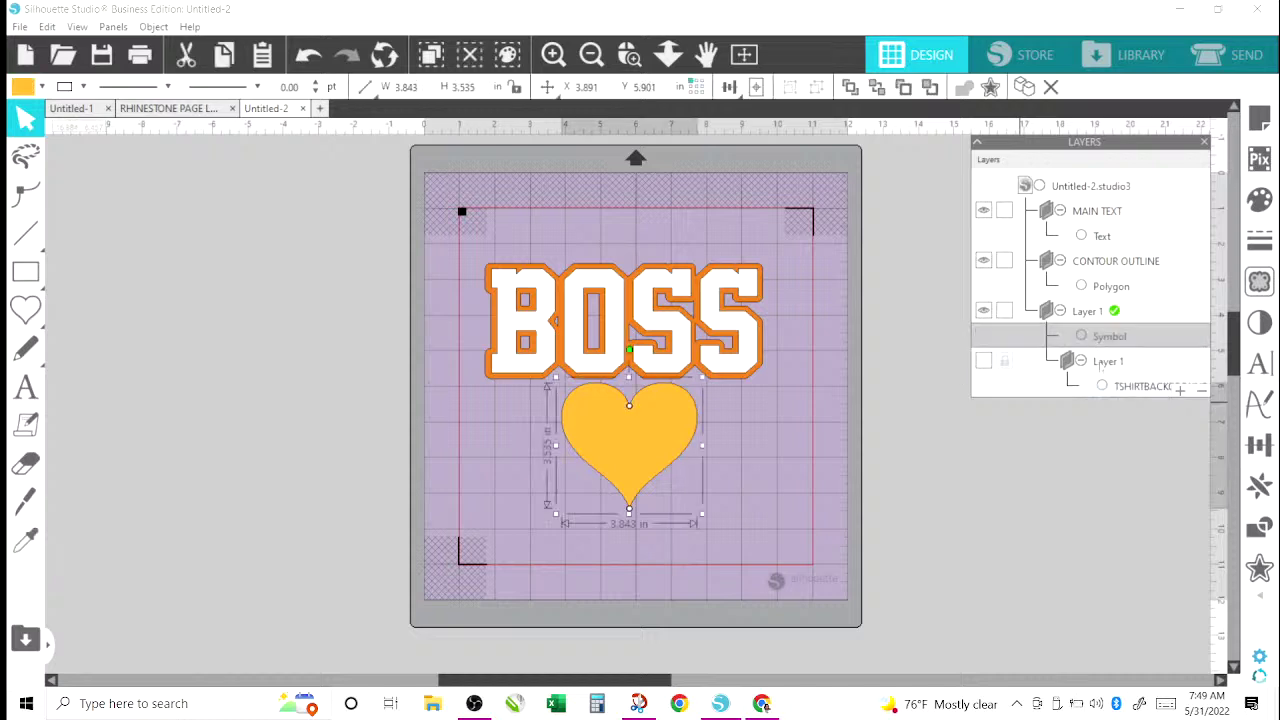
pyautogui.click(1101, 366)
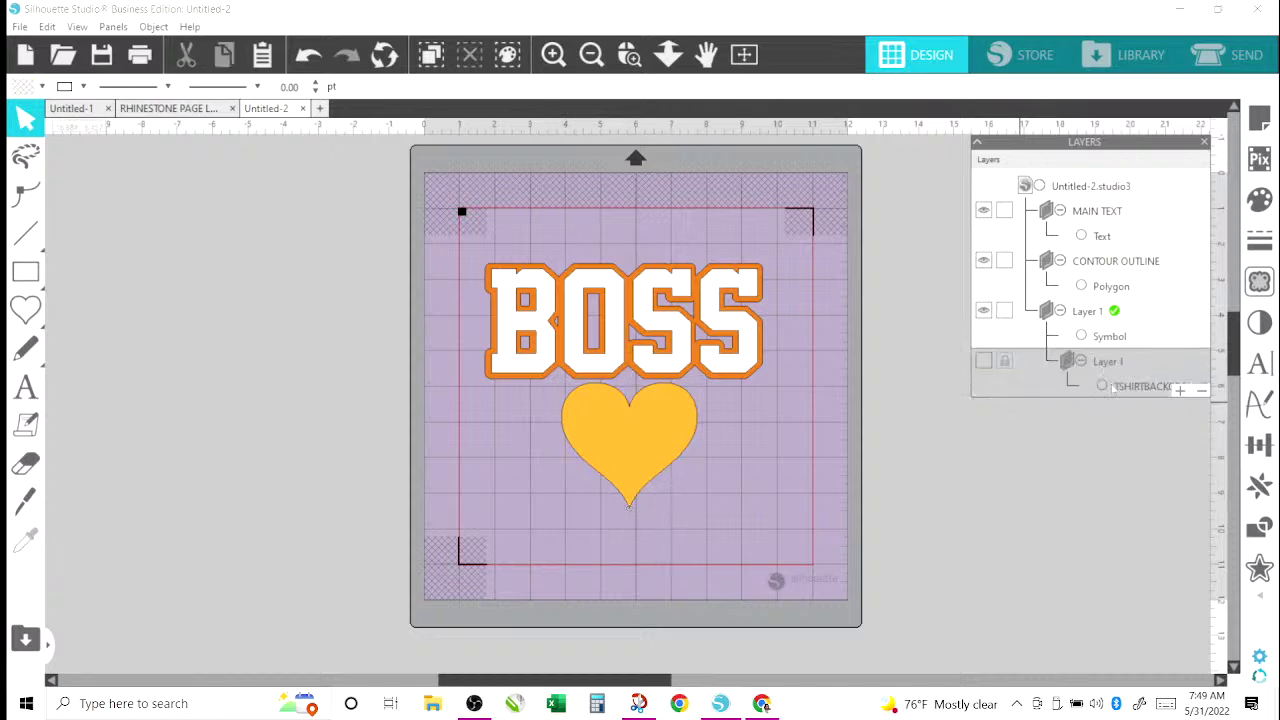
pyautogui.click(1082, 361)
pyautogui.click(1081, 361)
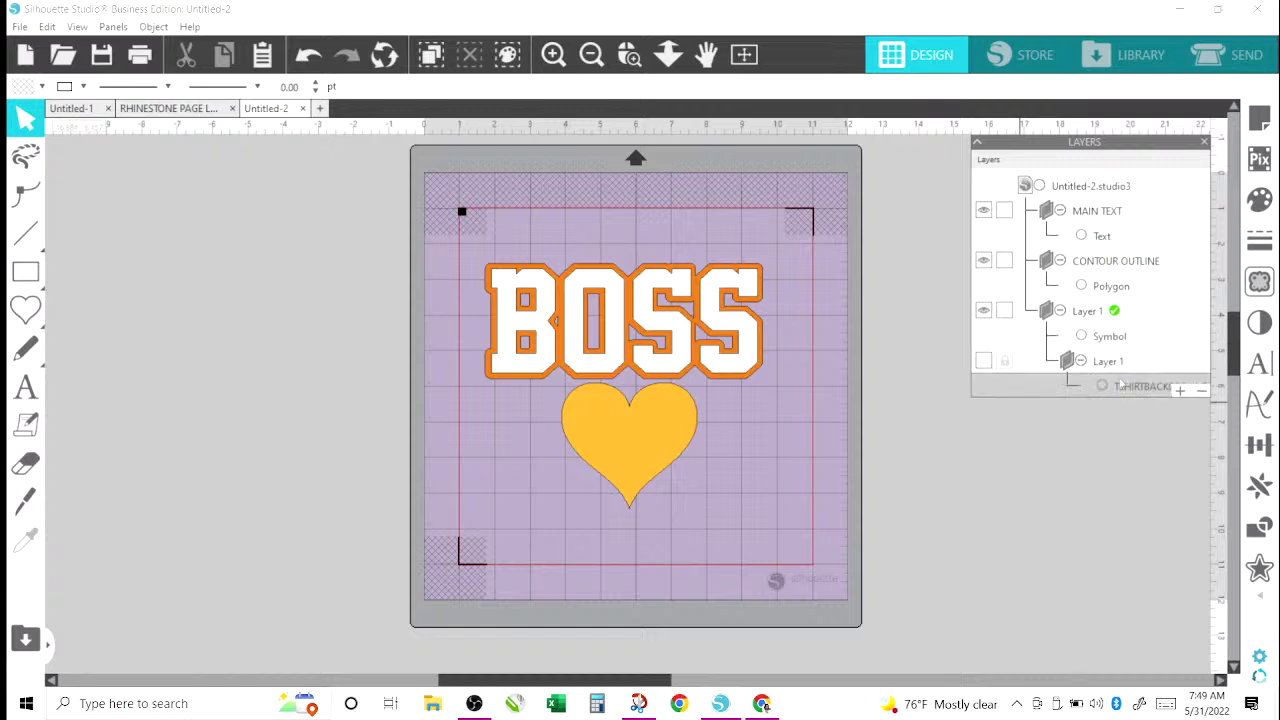
# Add a new layer above MAIN TEXT and try to move the T-shirt background out of the nested Layer 1.
pyautogui.click(1180, 392)
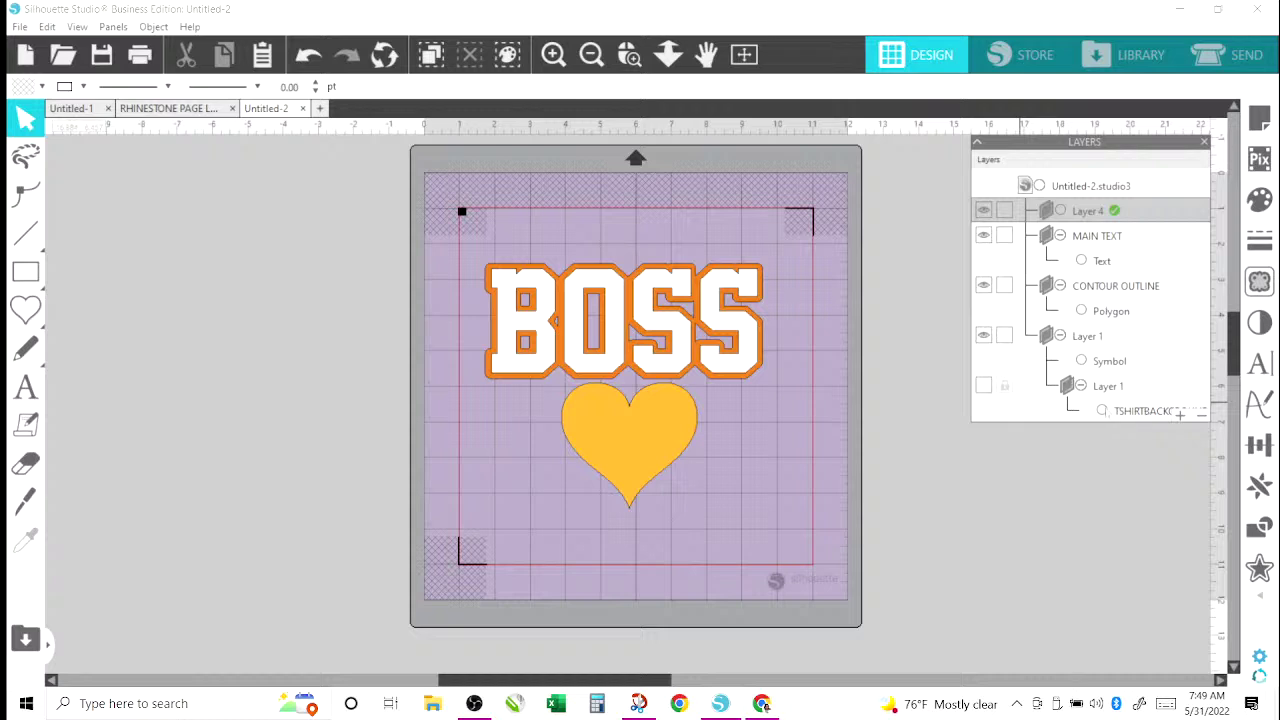
pyautogui.click(1104, 411)
pyautogui.moveTo(1122, 414); pyautogui.dragTo(1093, 437)
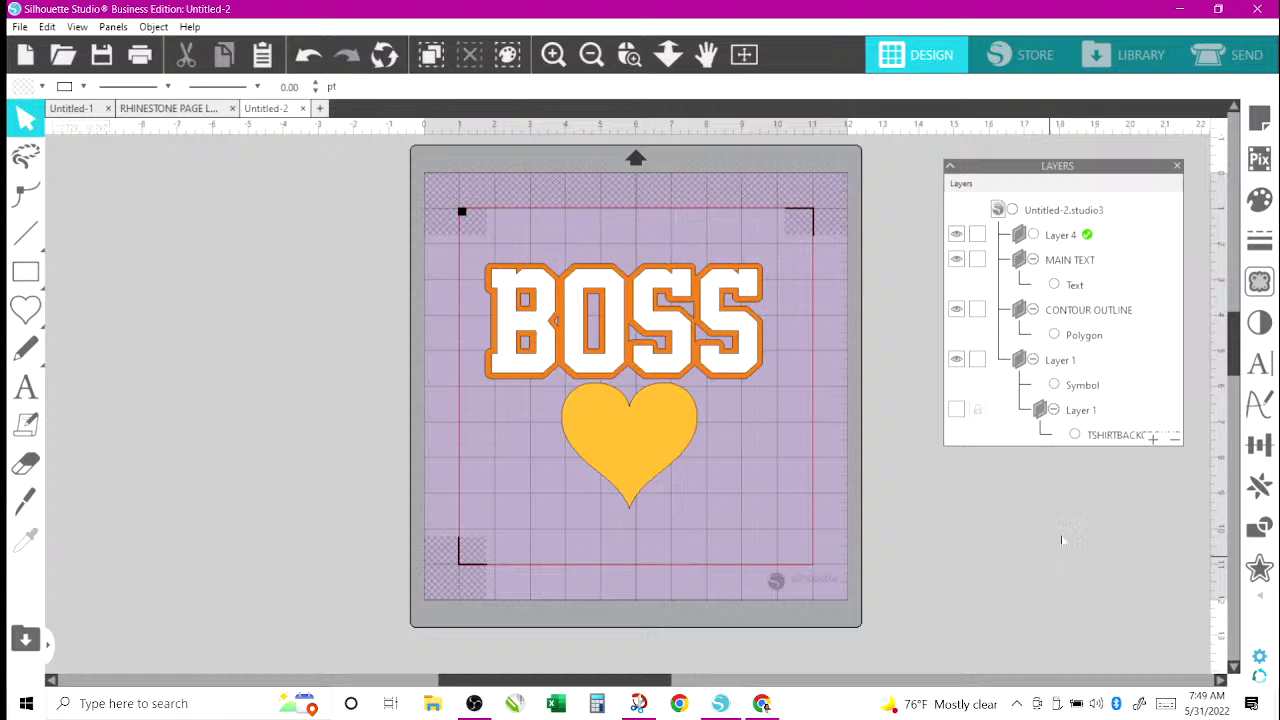
pyautogui.click(1102, 440)
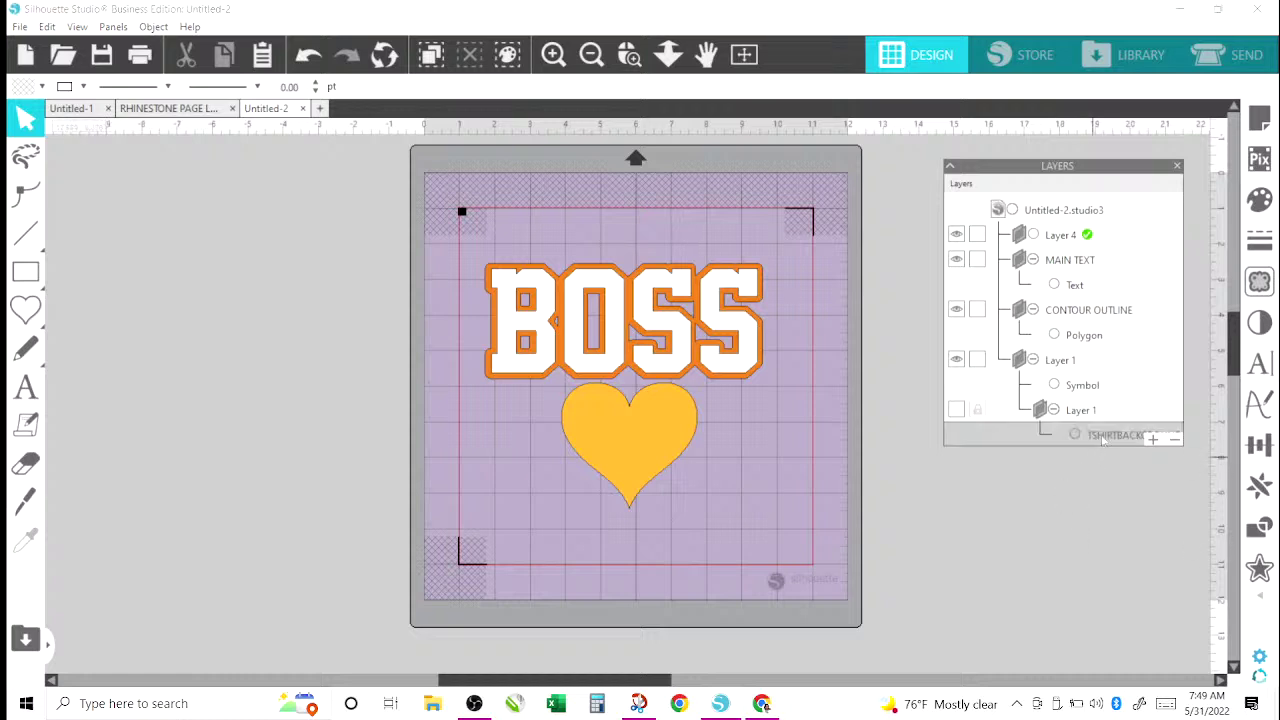
pyautogui.moveTo(1102, 440); pyautogui.dragTo(1093, 435)
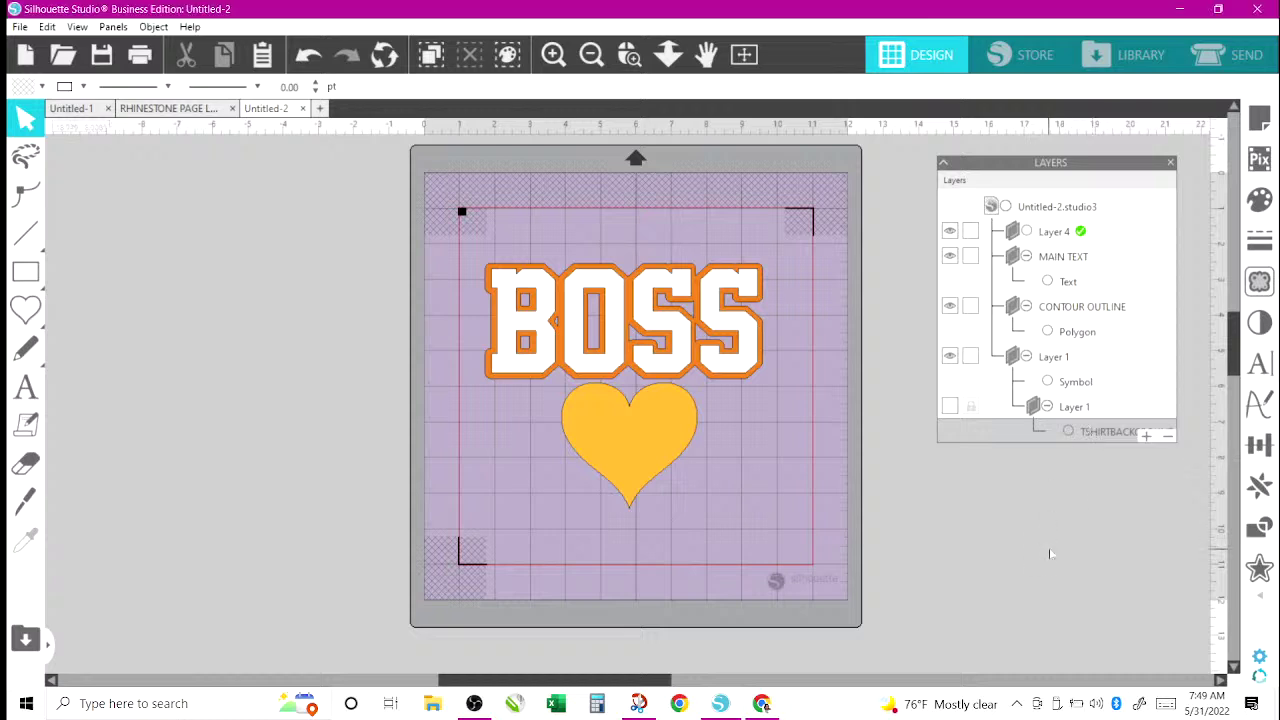
pyautogui.click(1070, 431)
pyautogui.moveTo(1070, 431)
pyautogui.mouseDown()
pyautogui.moveTo(1050, 418)
pyautogui.moveTo(1070, 442)
pyautogui.mouseUp()
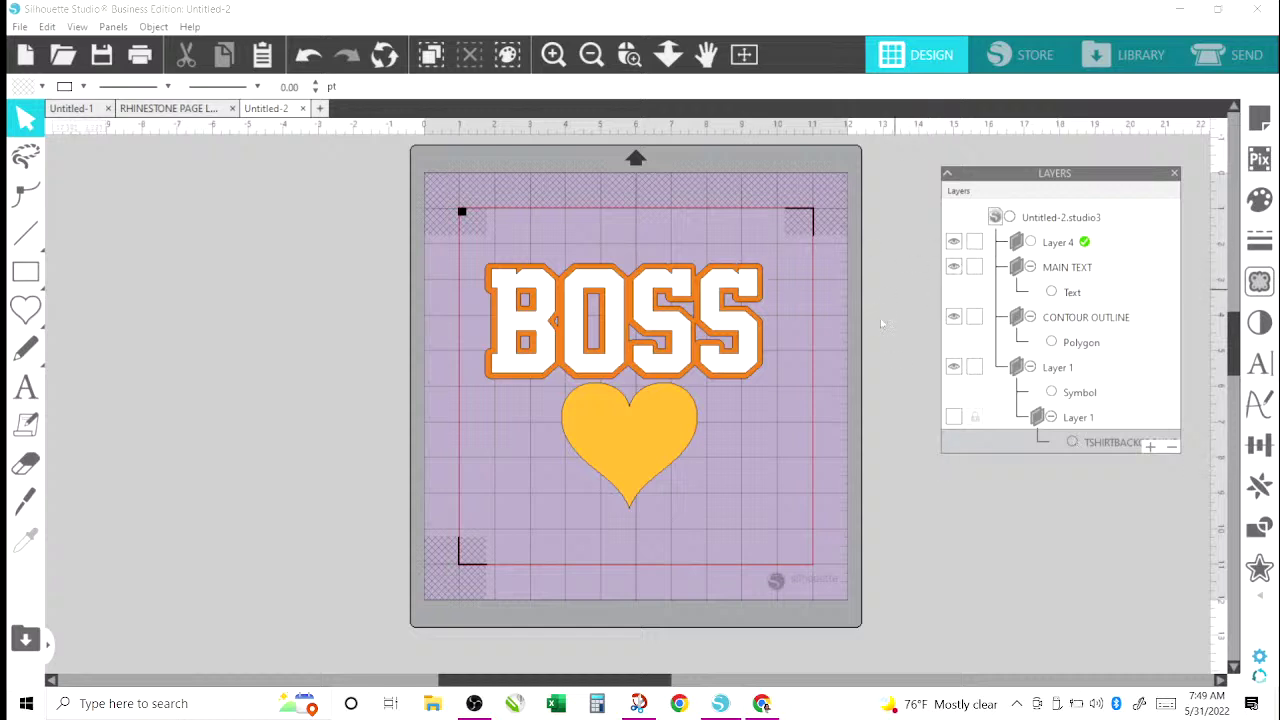
# Hide the main Layer 1, and lock Layer 4, MAIN TEXT and CONTOUR OUTLINE.
pyautogui.click(953, 367)
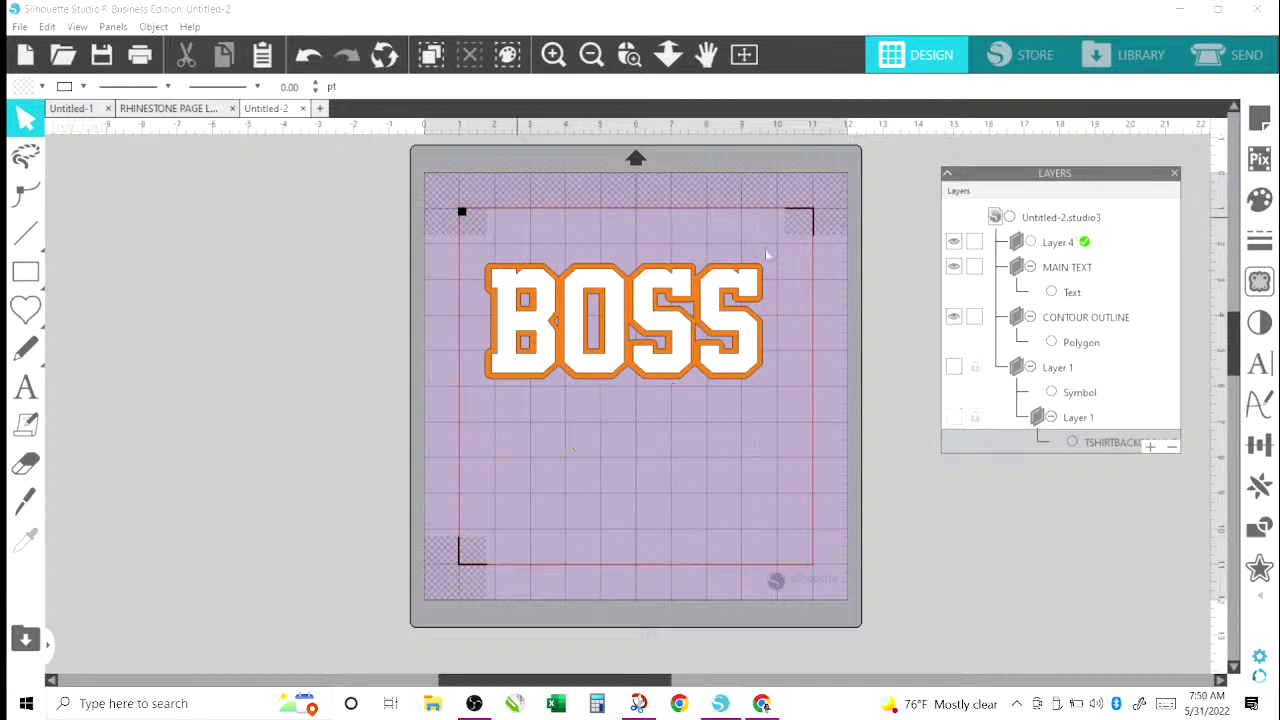
pyautogui.click(975, 242)
pyautogui.click(975, 267)
pyautogui.click(975, 317)
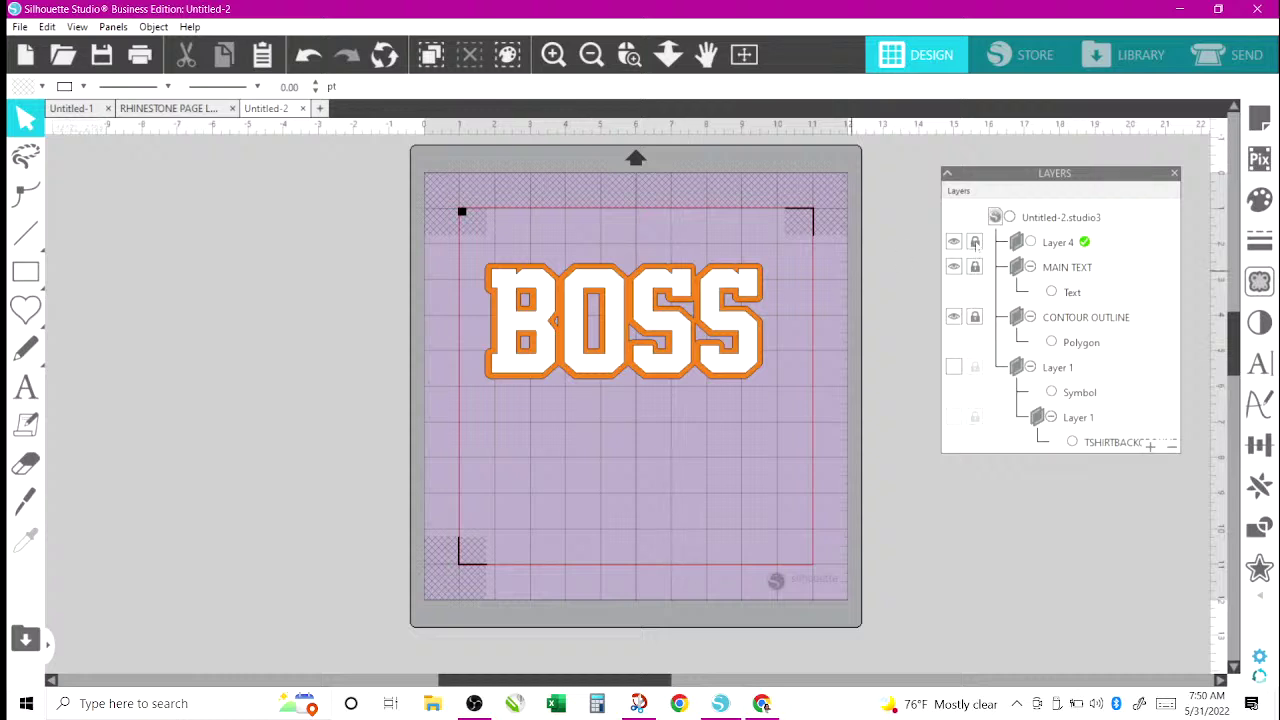
# Unlock the MAIN TEXT and CONTOUR OUTLINE layers, and move the BOSS text together with its orange outline slightly lower on the mat.
pyautogui.click(976, 267)
pyautogui.click(975, 317)
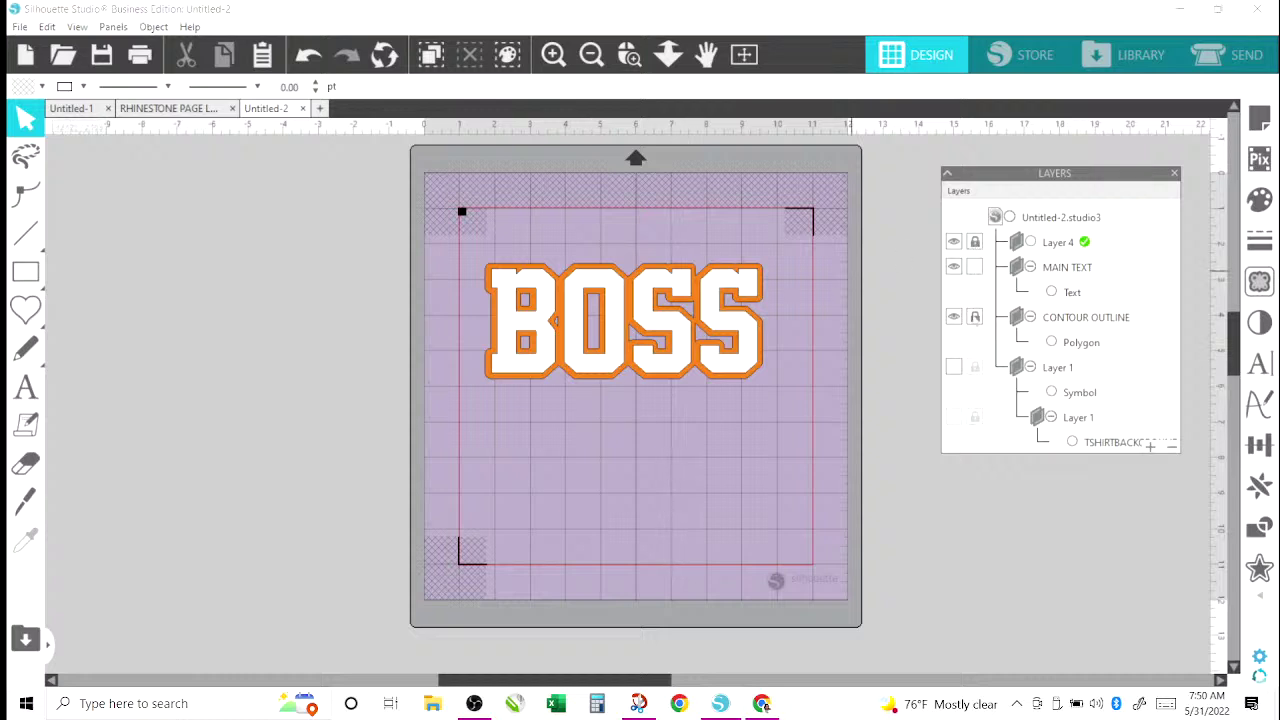
pyautogui.click(367, 224)
pyautogui.click(658, 342)
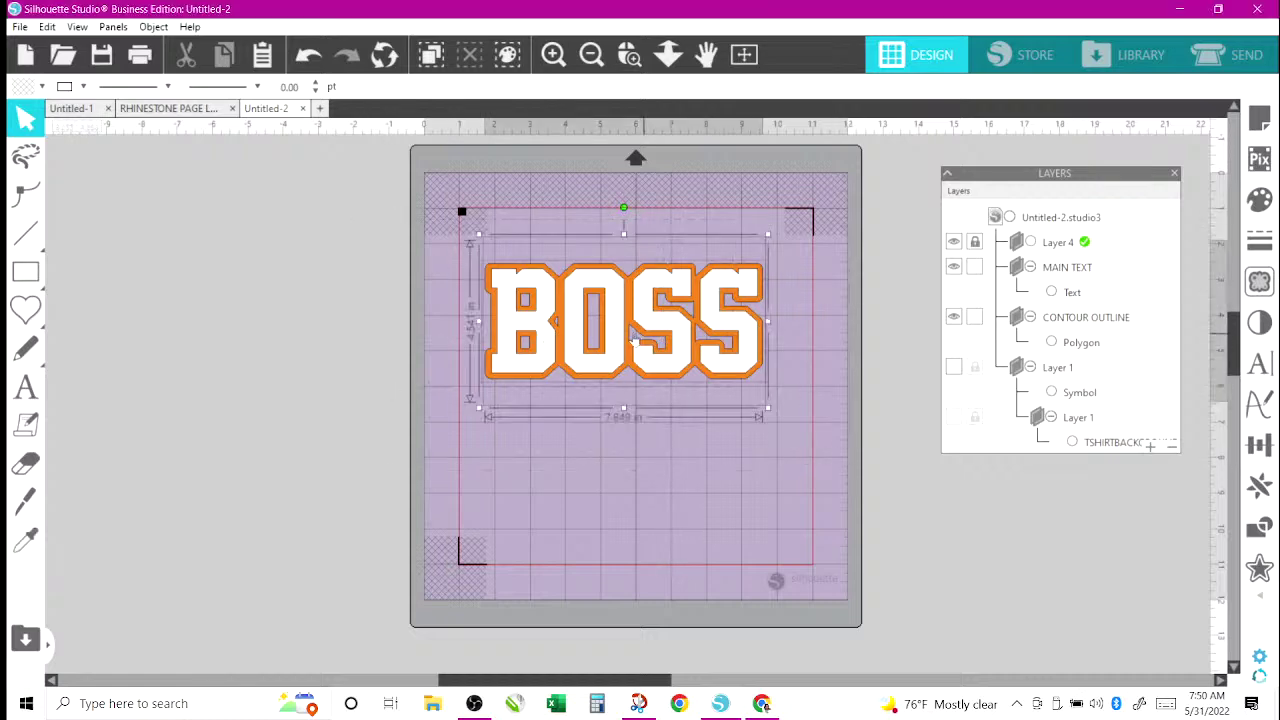
pyautogui.moveTo(647, 312); pyautogui.dragTo(556, 346)
pyautogui.moveTo(710, 326); pyautogui.dragTo(627, 324)
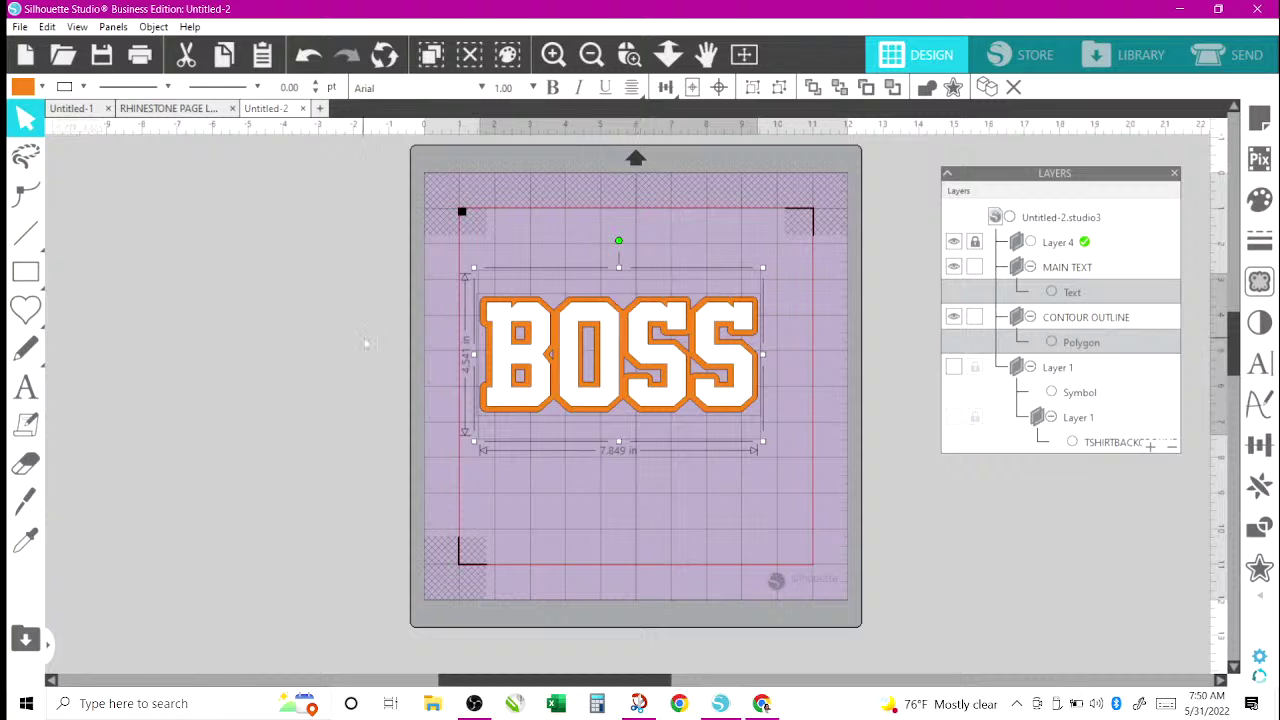
# Move the orange BOSS outline on its own off the white text, up toward the upper-left corner of the mat.
pyautogui.click(300, 351)
pyautogui.doubleClick(517, 330)
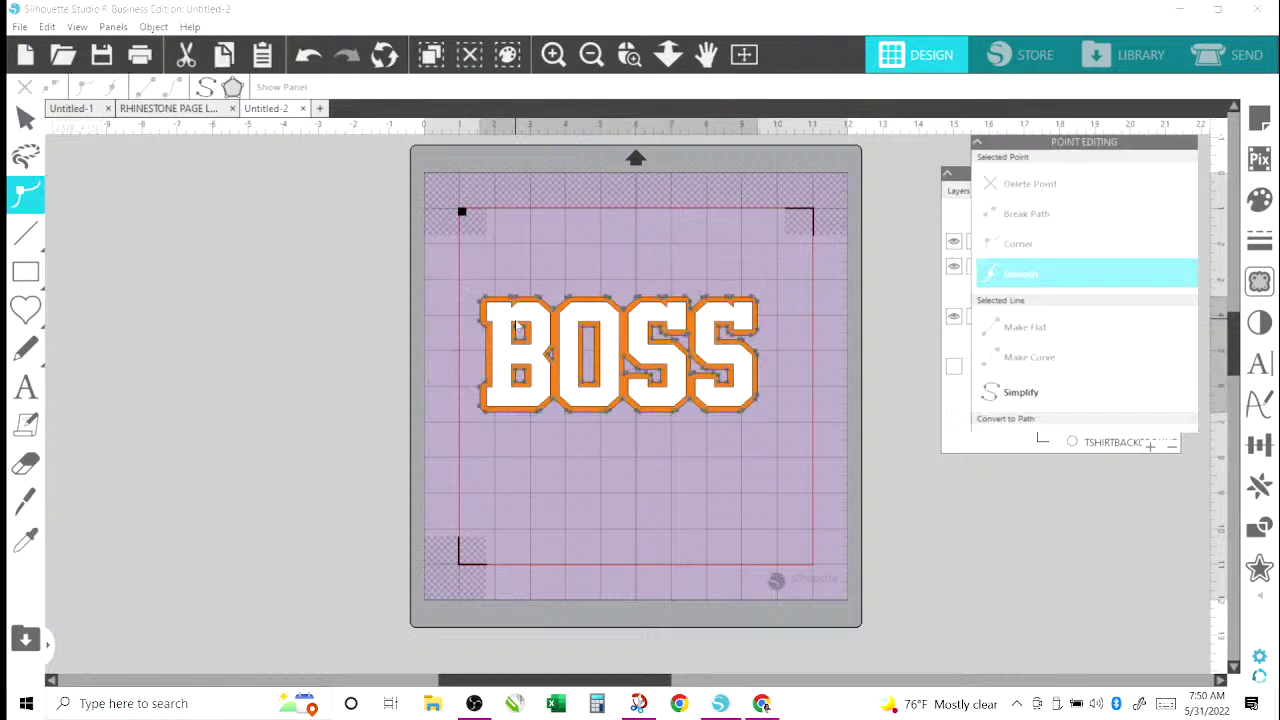
pyautogui.click(375, 267)
pyautogui.click(493, 318)
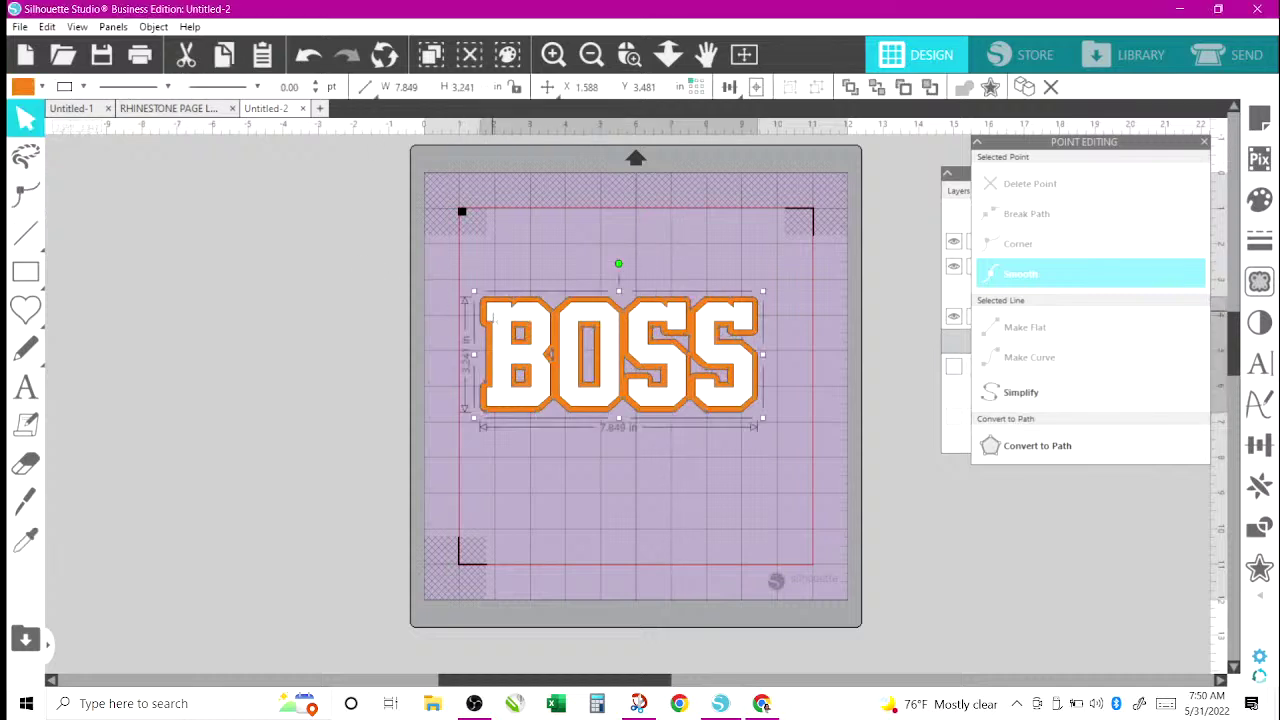
pyautogui.moveTo(494, 318); pyautogui.dragTo(461, 208)
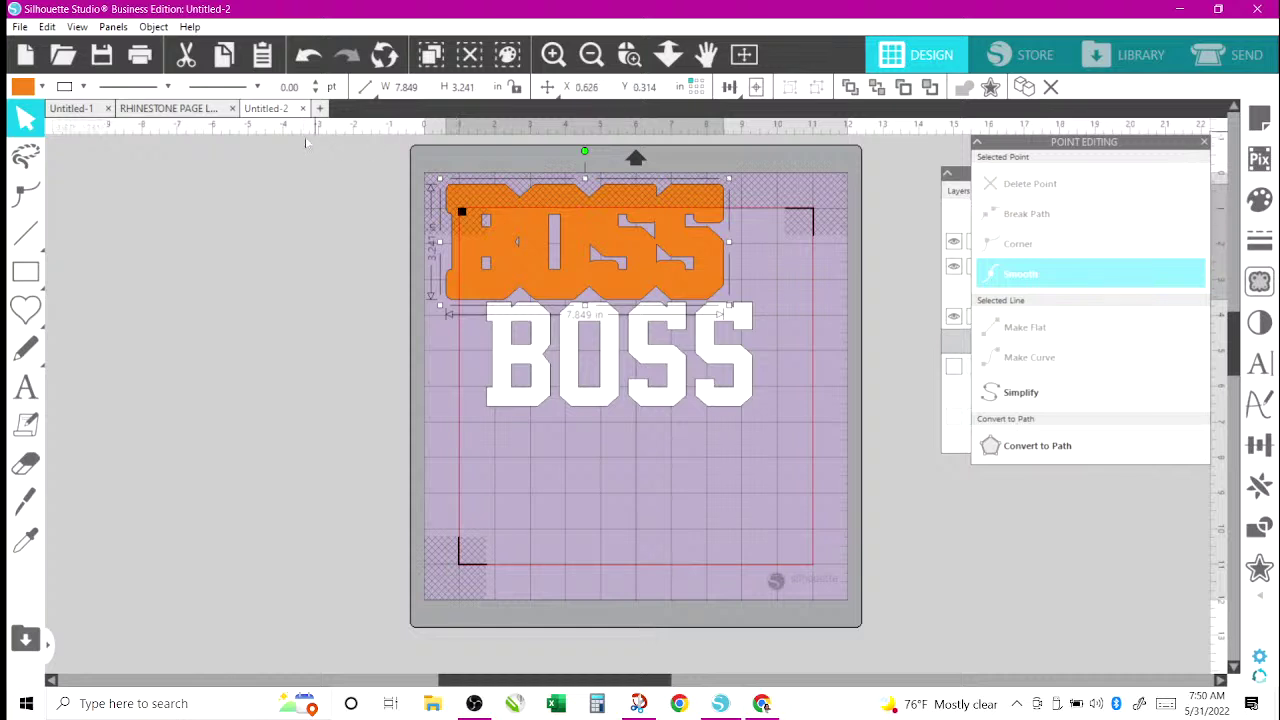
# Select the orange outline together with the BOSS text, center them on each other, and dismiss the point editing options.
pyautogui.moveTo(354, 160); pyautogui.dragTo(410, 390)
pyautogui.moveTo(777, 467); pyautogui.dragTo(772, 458)
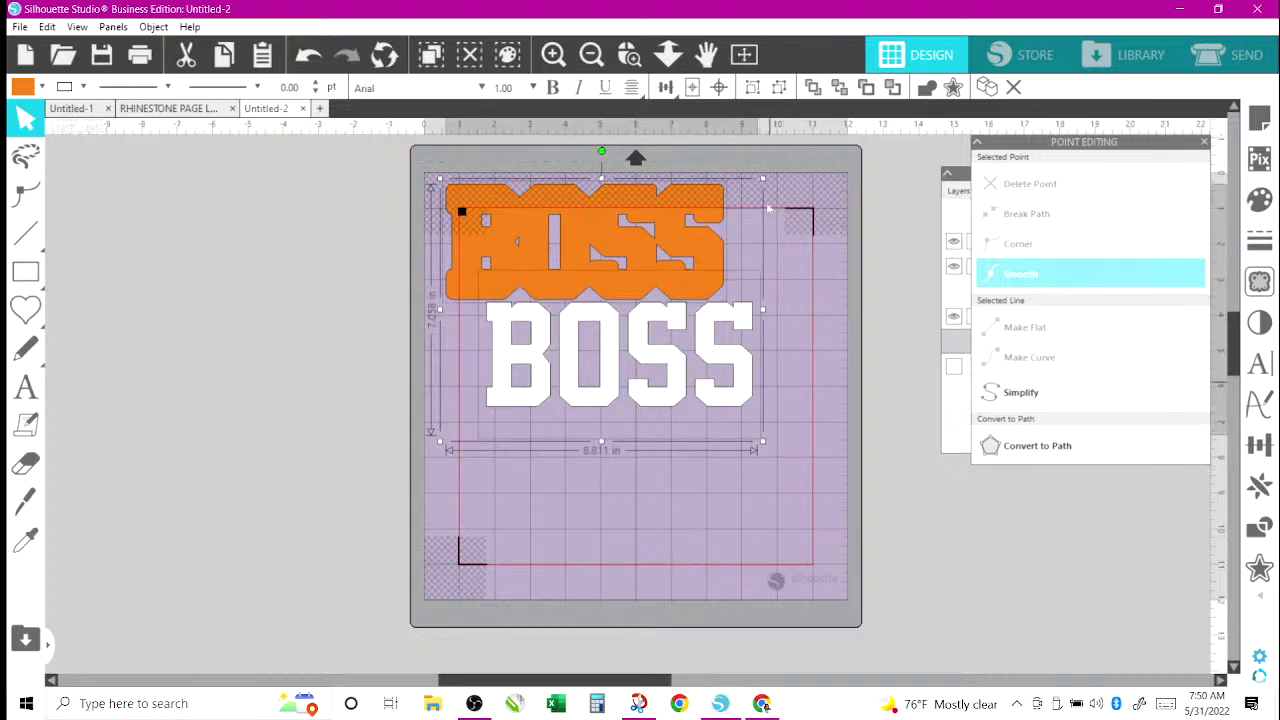
pyautogui.click(720, 88)
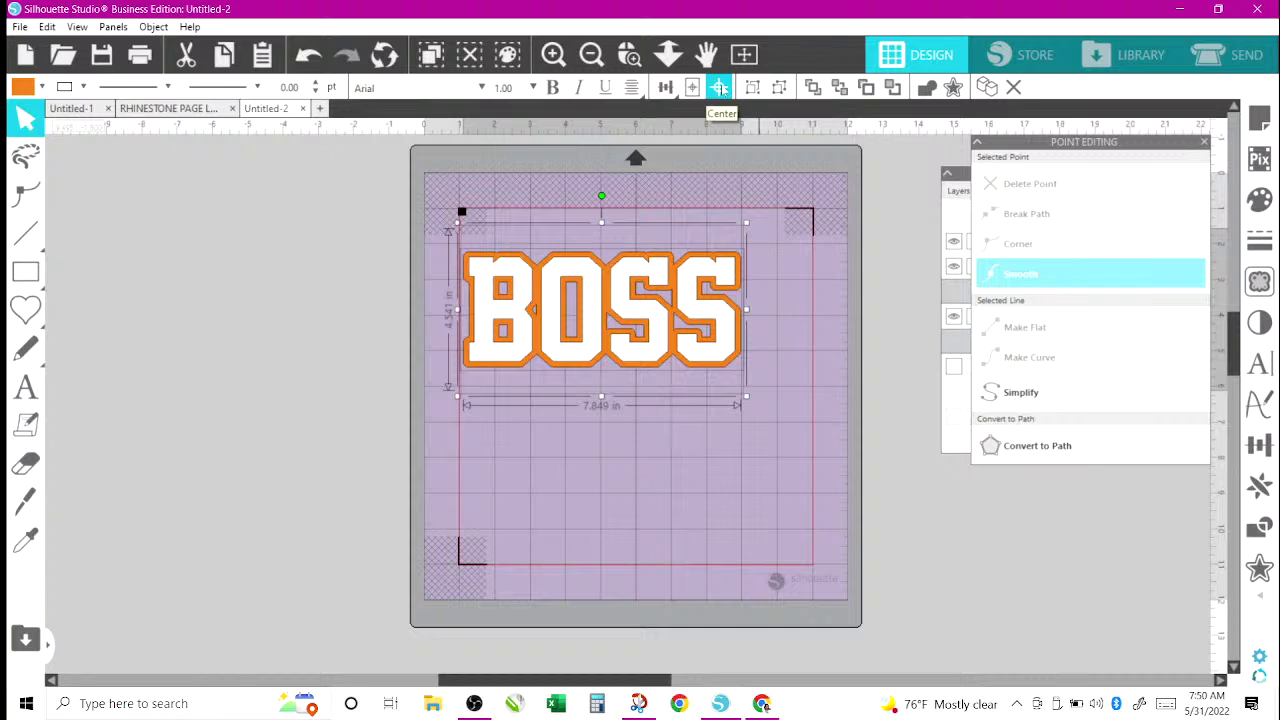
pyautogui.click(922, 328)
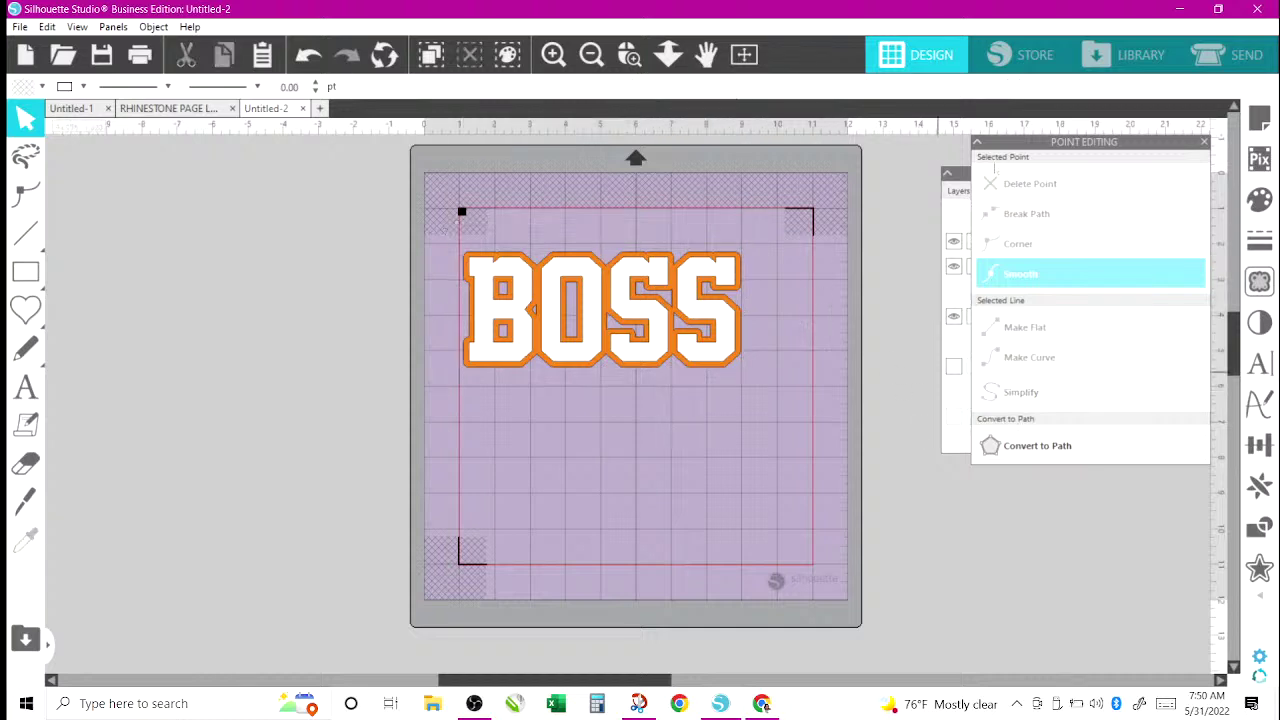
pyautogui.click(1204, 142)
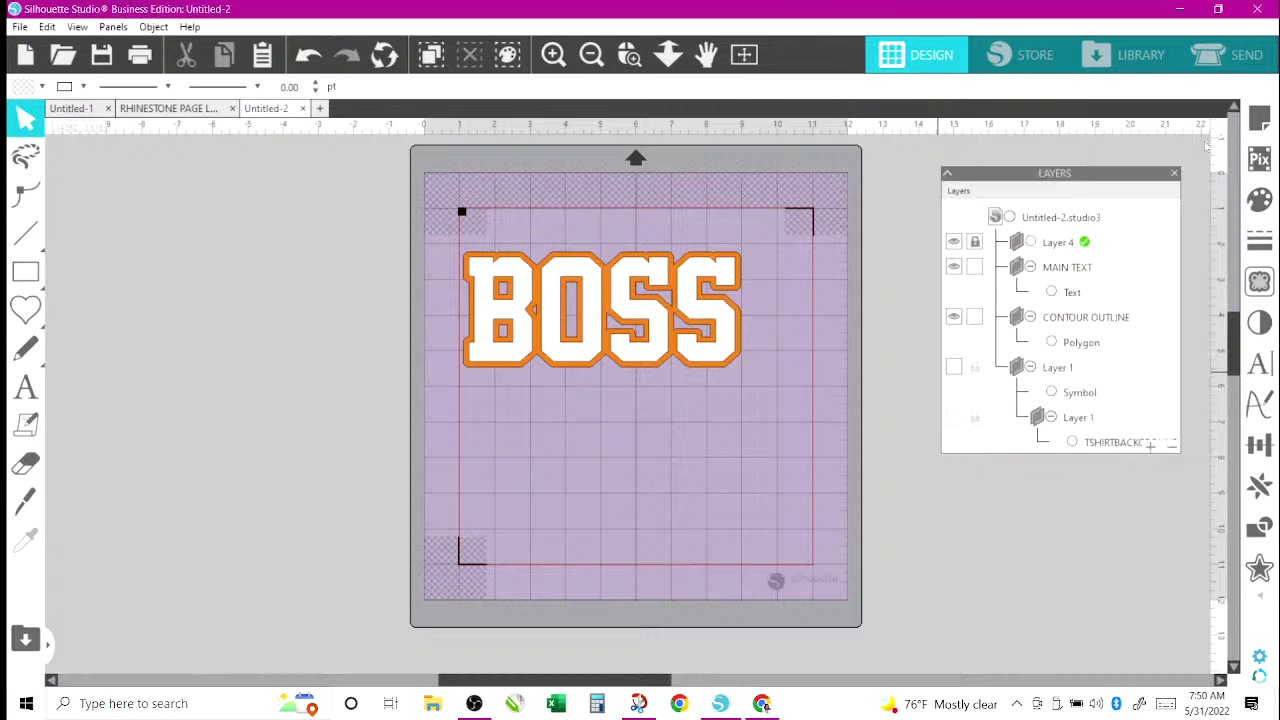
# Move the orange outline down below the white BOSS text and lock the CONTOUR OUTLINE layer.
pyautogui.click(634, 296)
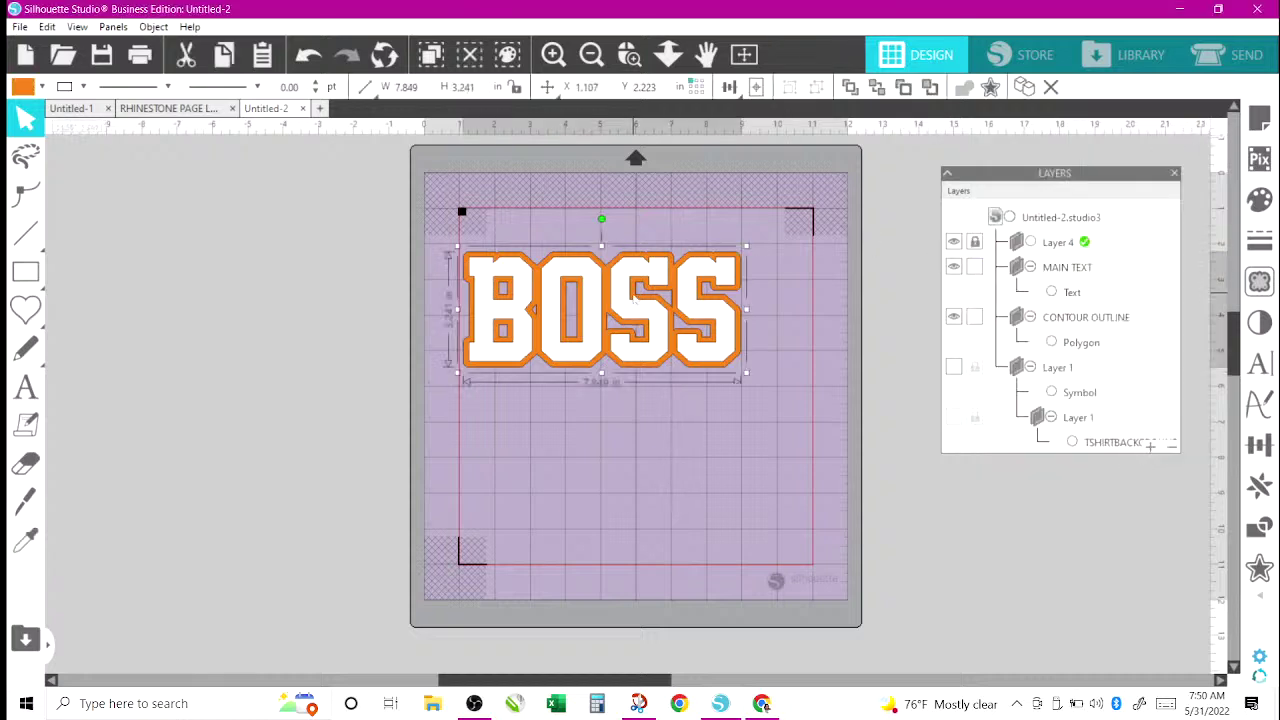
pyautogui.moveTo(634, 296); pyautogui.dragTo(658, 392)
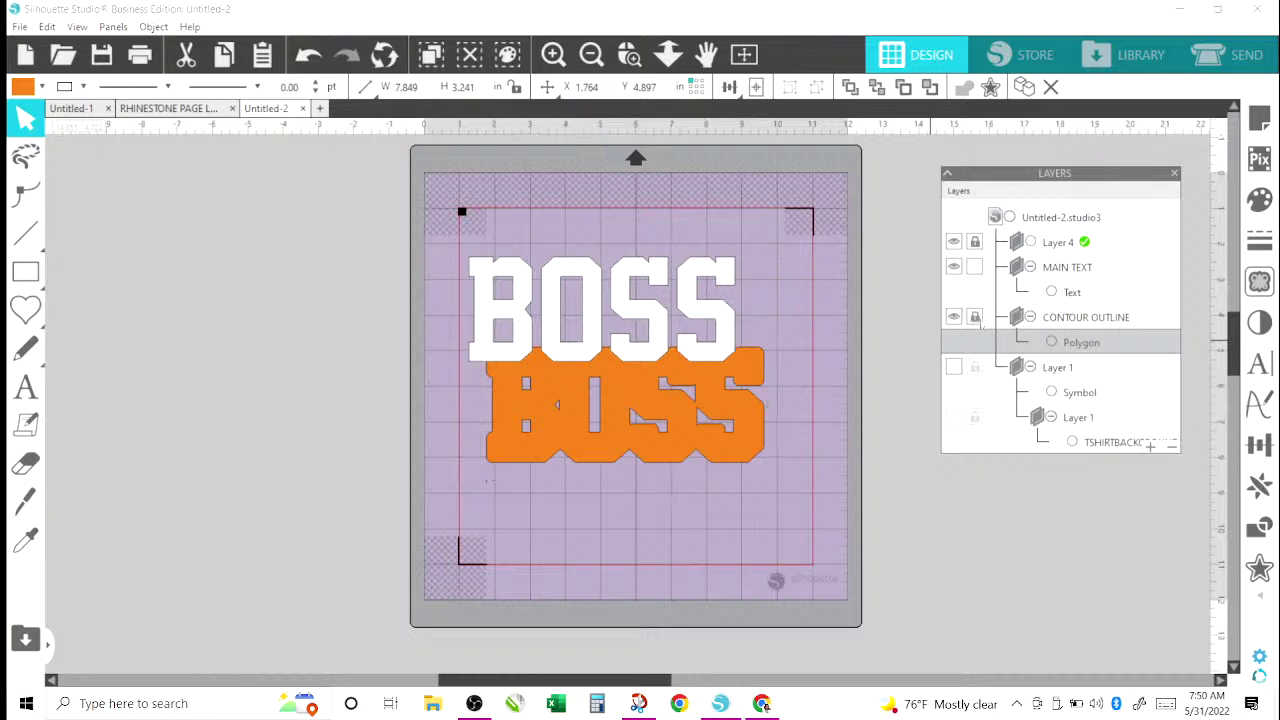
# Select across the whole BOSS design with CONTOUR OUTLINE locked and center the selected white text on the page.
pyautogui.click(362, 224)
pyautogui.moveTo(362, 224); pyautogui.dragTo(788, 496)
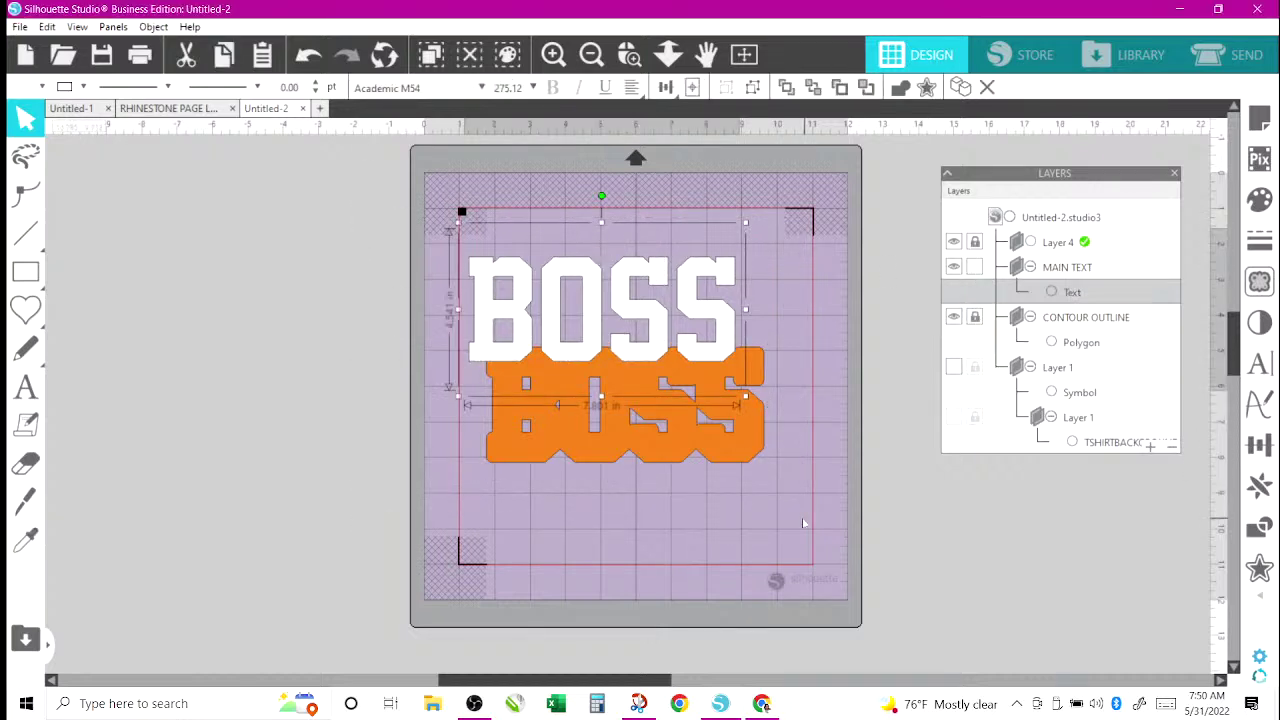
pyautogui.click(692, 88)
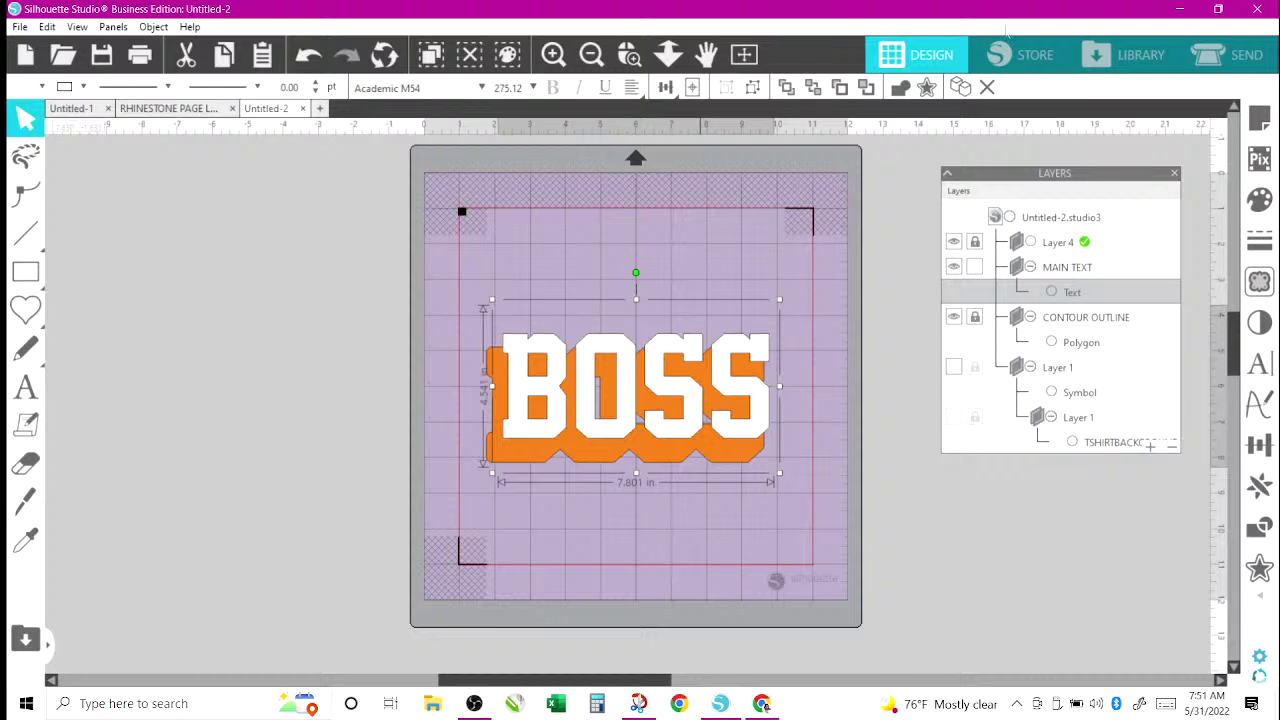
pyautogui.click(761, 703)
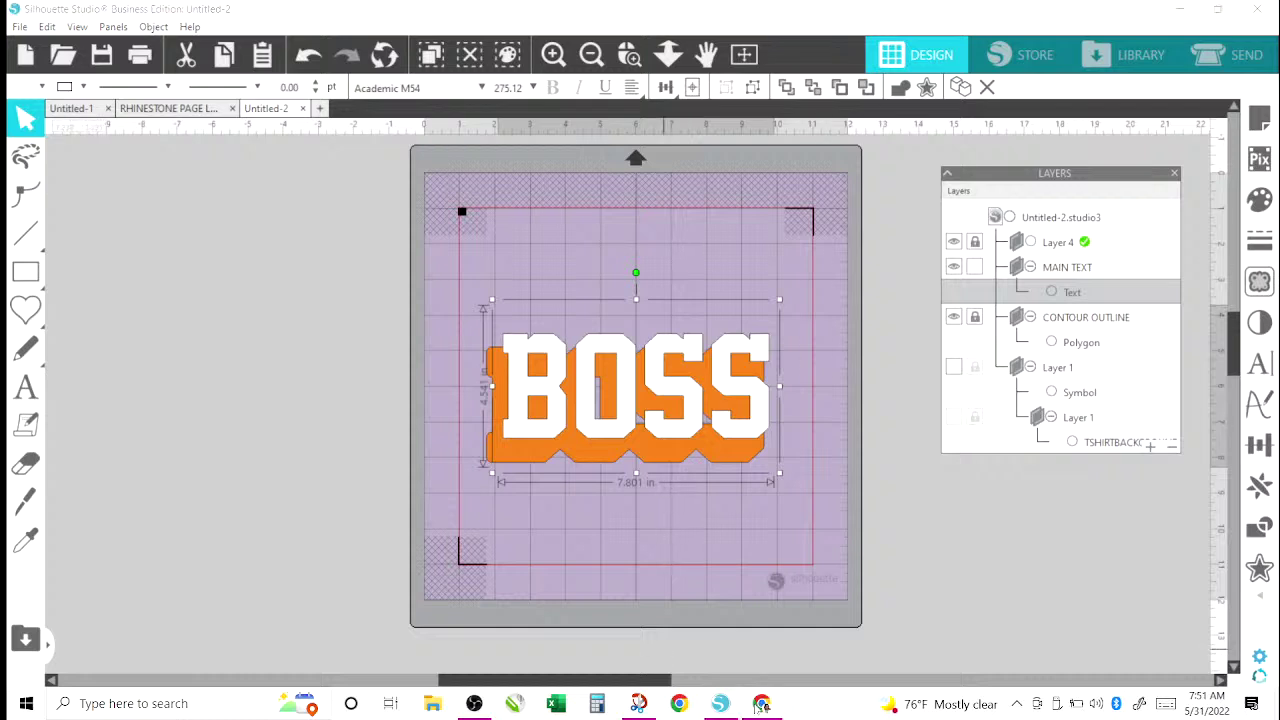